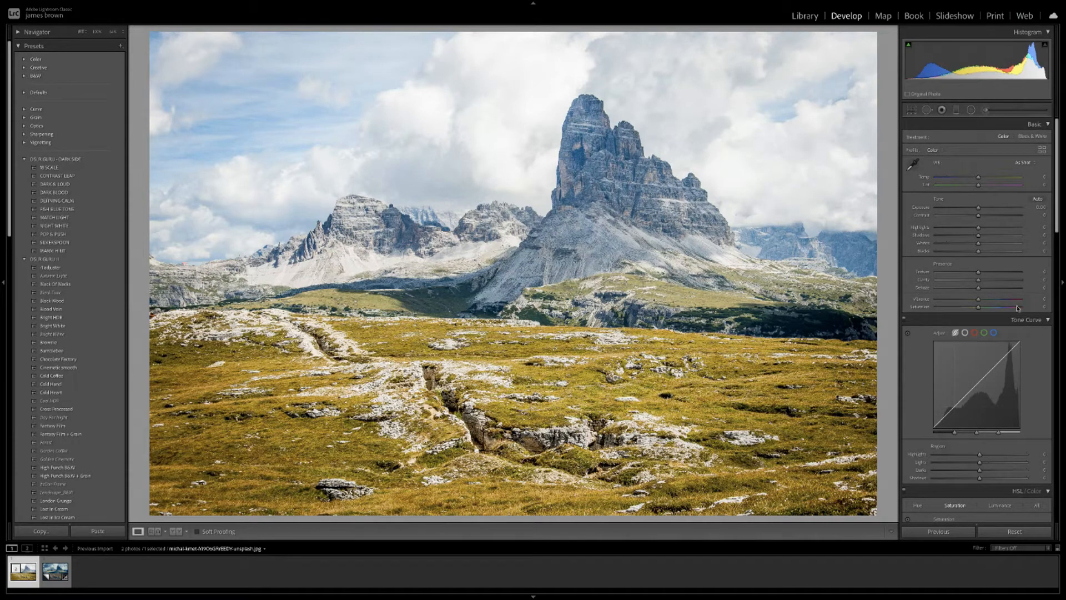
# Switch to the Copy 1 virtual copy with the darker blue sky and muted meadow.
pyautogui.scroll(-5, 1027, 477)
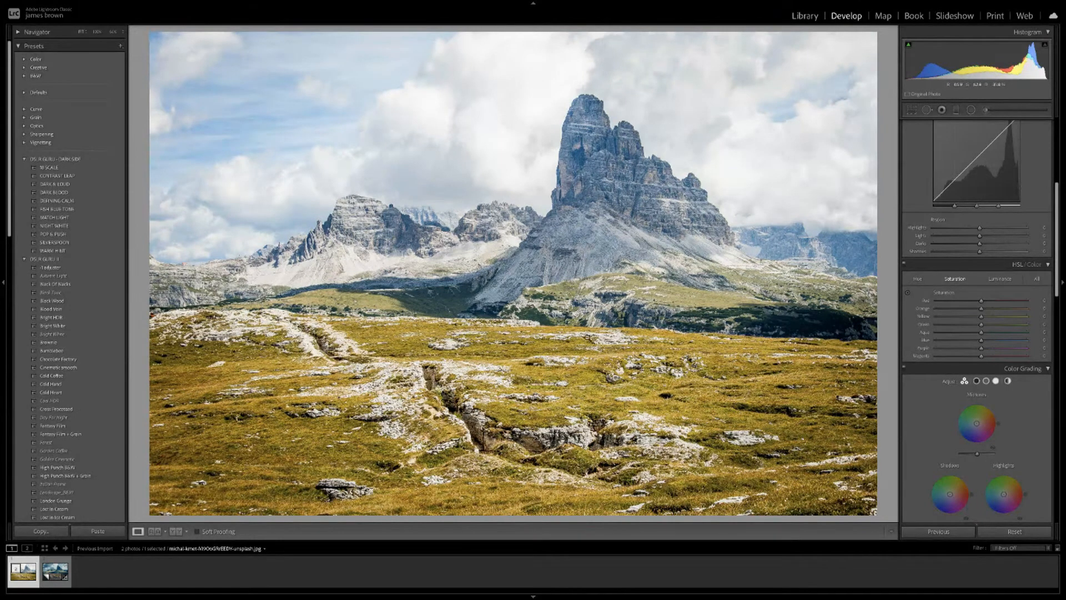
pyautogui.press('Right')
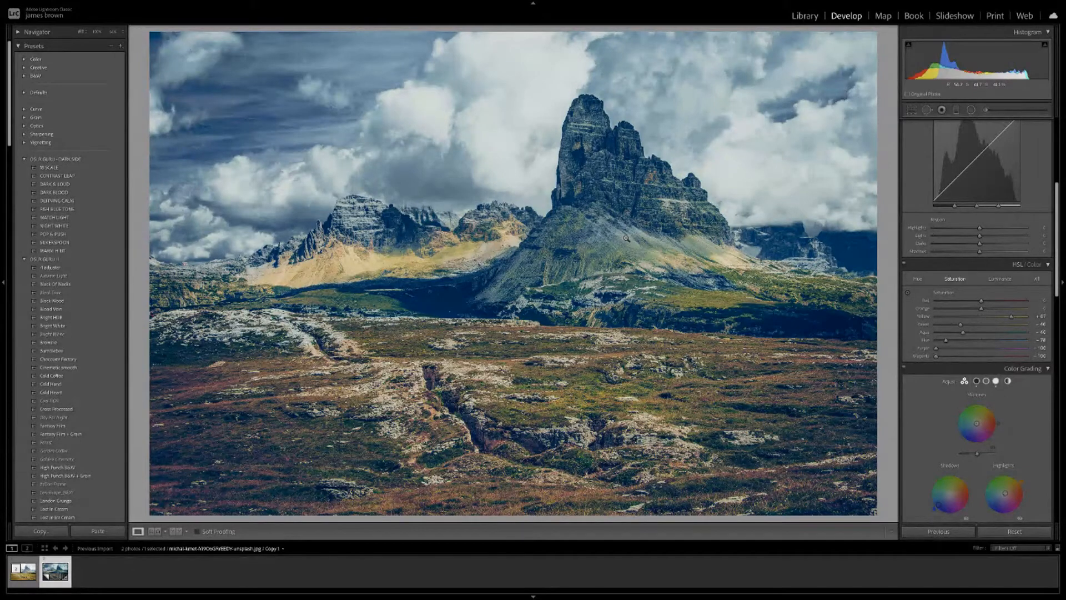
# Flip between the original and the moody Copy 1, ending on the original bright photo.
pyautogui.press('Left')
pyautogui.press('Right')
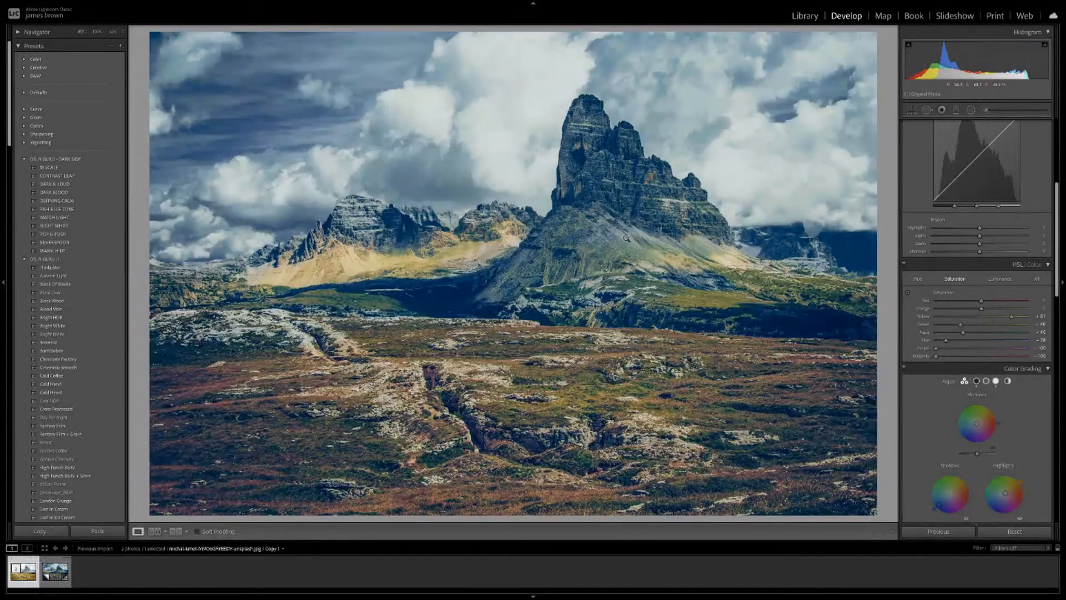
pyautogui.press('Left')
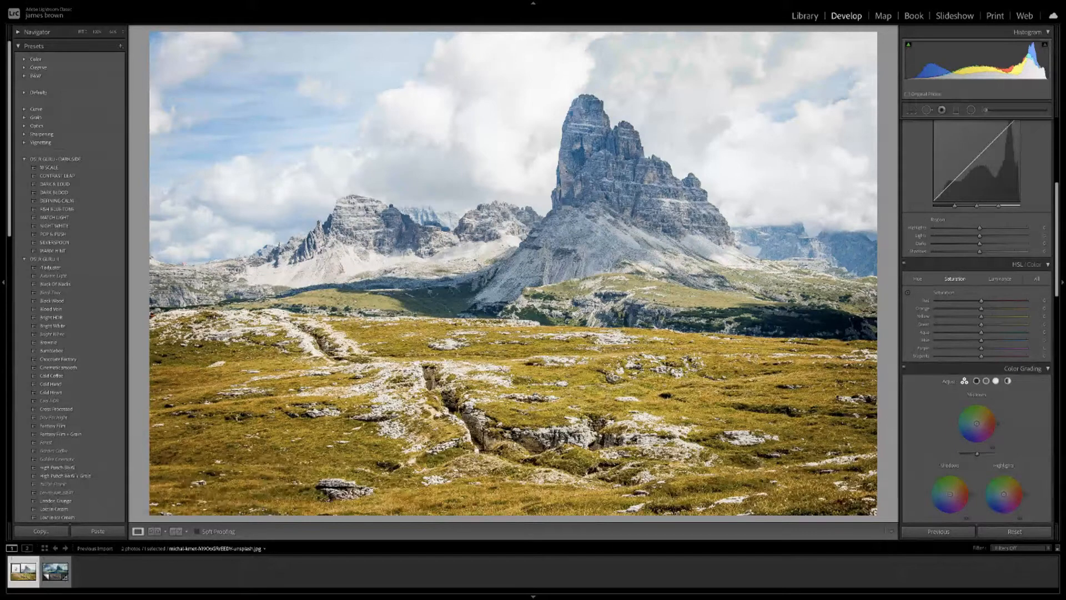
# Lower Exposure to about −0.60 and raise Contrast to +8 in the Basic panel.
pyautogui.scroll(5, 978, 320)
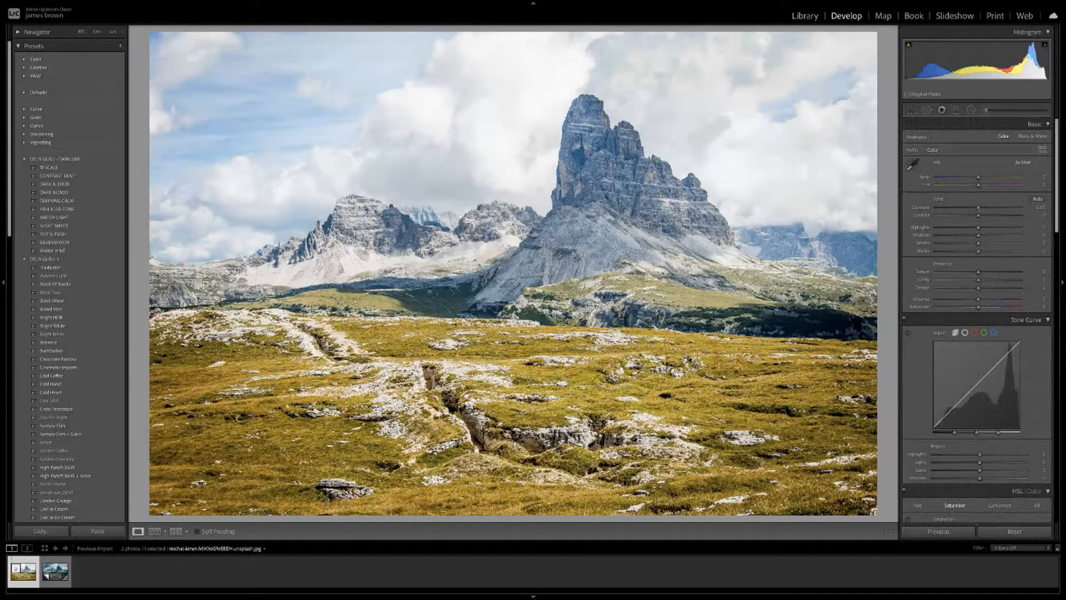
pyautogui.moveTo(978, 208); pyautogui.dragTo(973, 208)
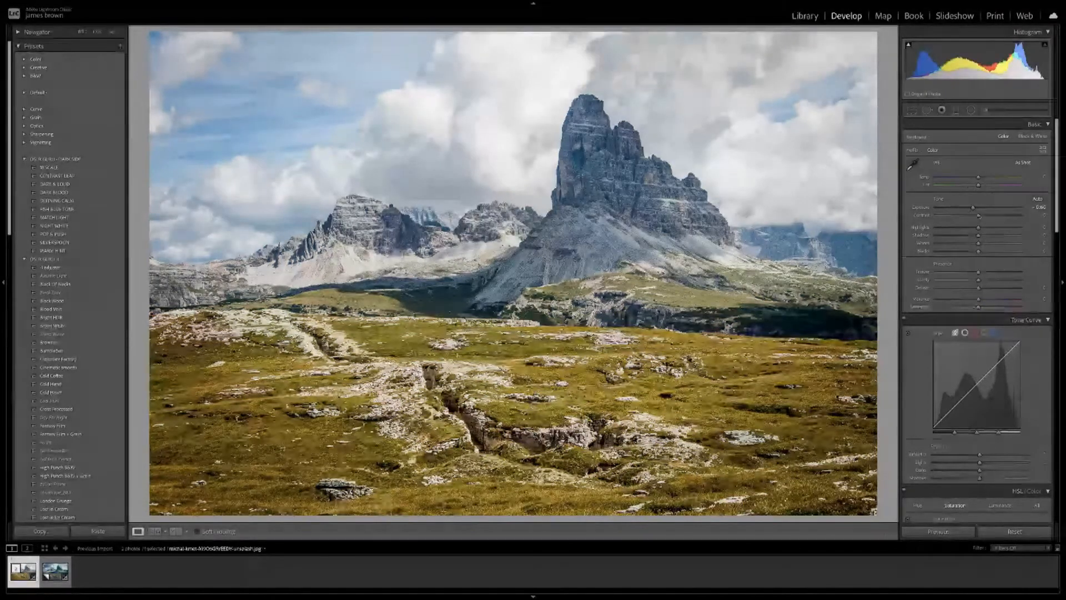
pyautogui.moveTo(979, 216); pyautogui.dragTo(983, 216)
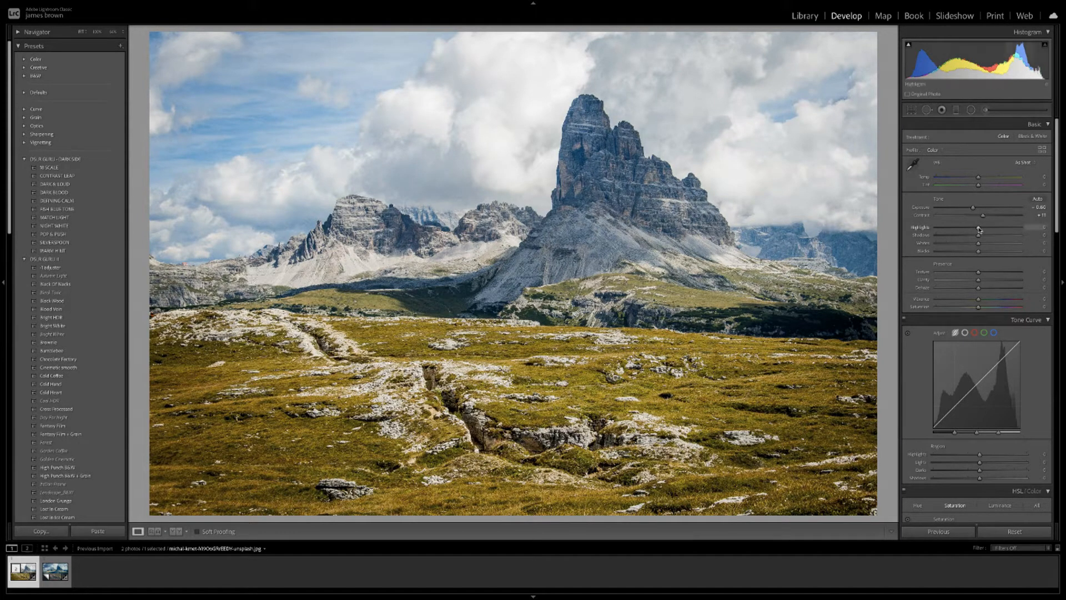
# Set Highlights to -11 and raise Shadows to lift the darker areas.
pyautogui.moveTo(978, 229); pyautogui.dragTo(974, 229)
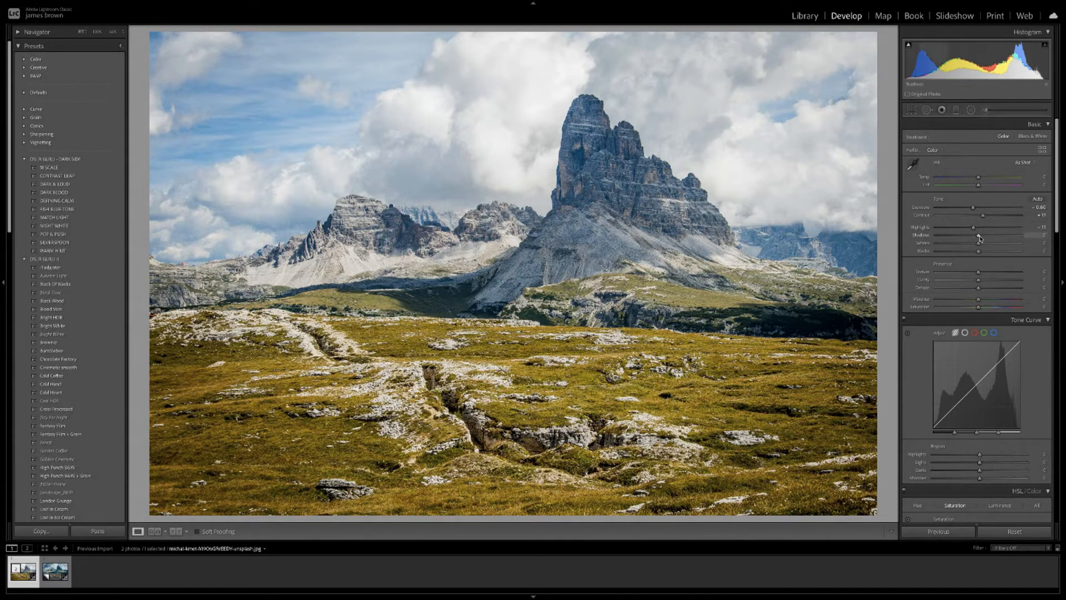
pyautogui.moveTo(979, 237); pyautogui.dragTo(1006, 237)
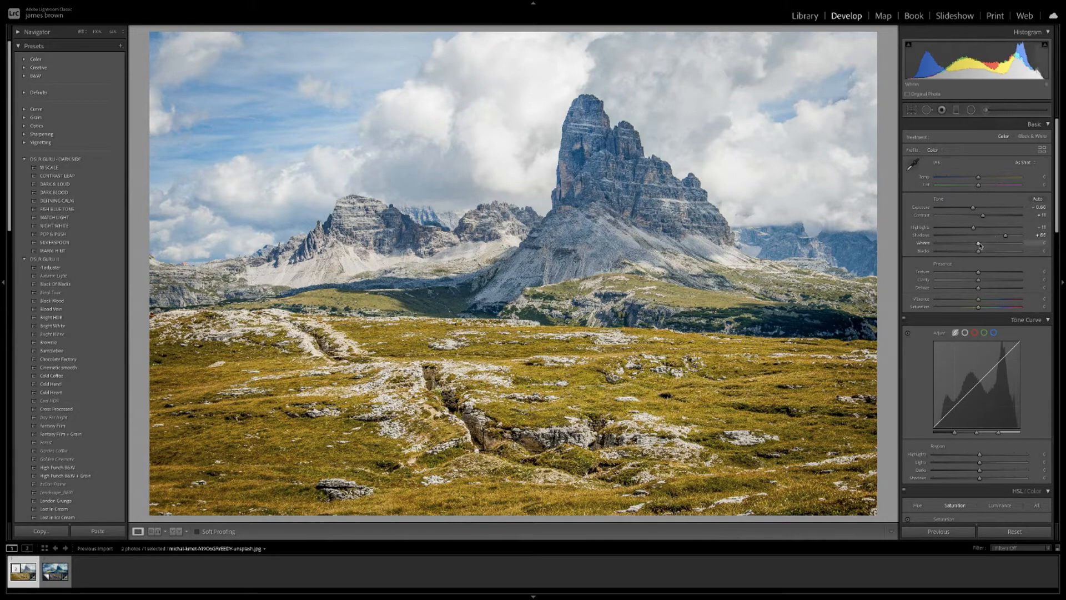
# Set Whites to about -29 and Blacks to about -18 in the Basic panel.
pyautogui.moveTo(978, 245); pyautogui.dragTo(964, 246)
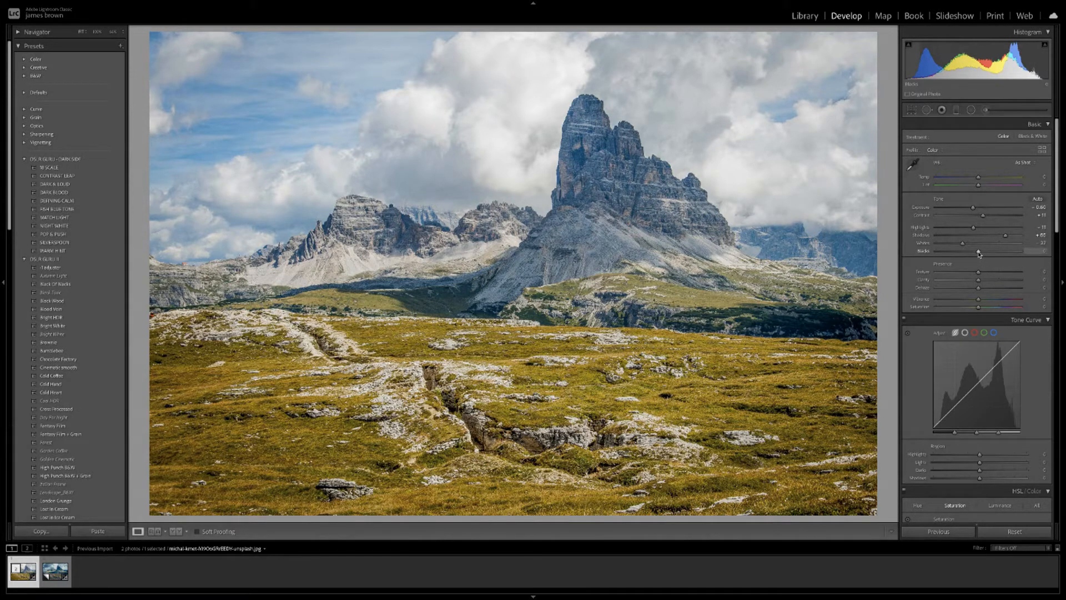
pyautogui.moveTo(980, 254); pyautogui.dragTo(971, 253)
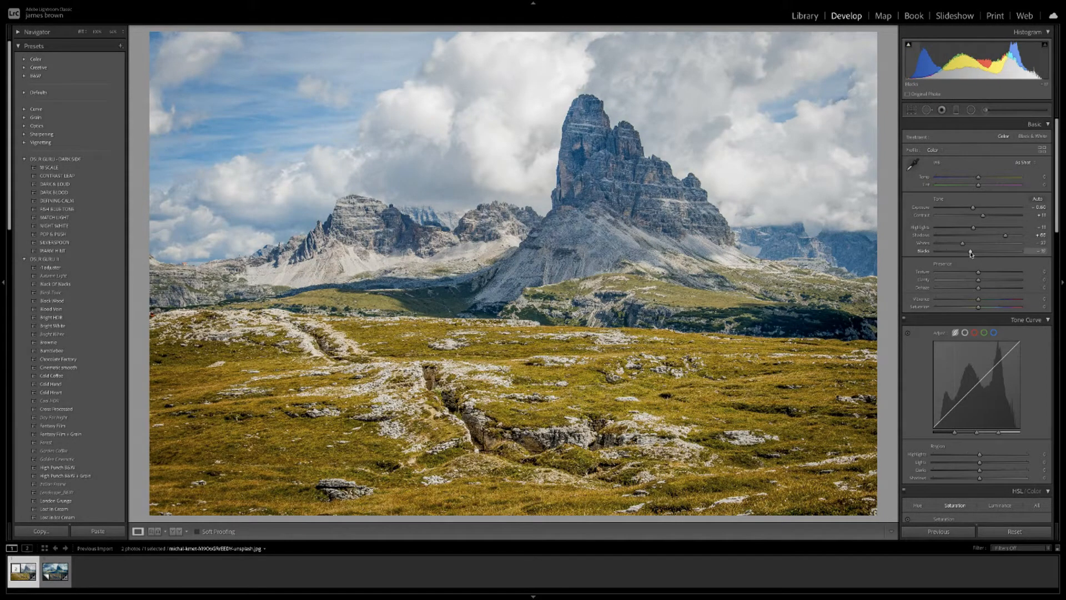
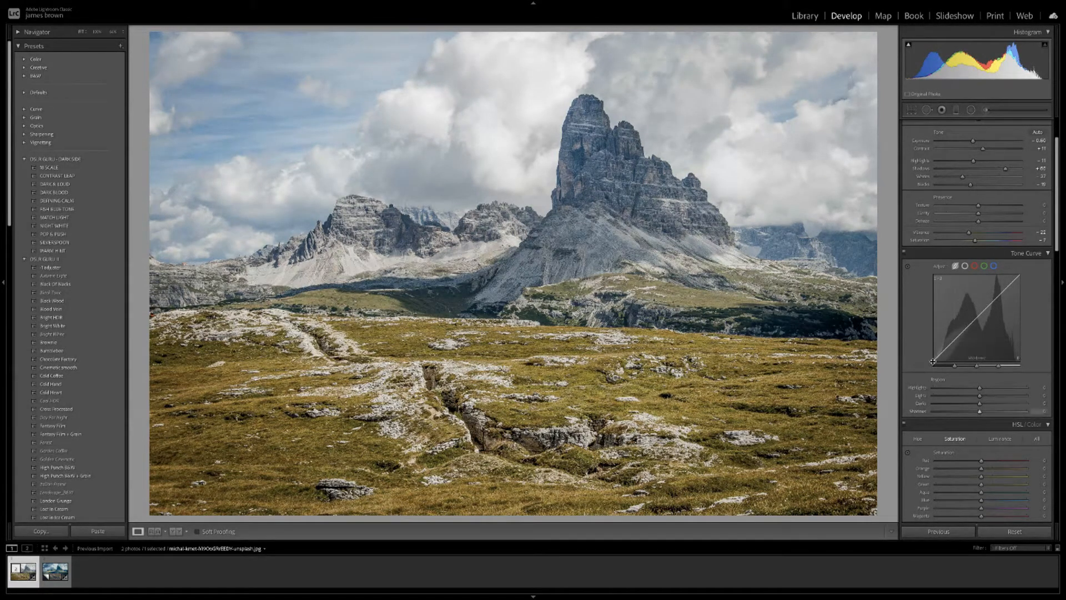
# Switch the Tone Curve to Point Curve mode and add anchor points at the midtone and lower quarter.
pyautogui.click(965, 267)
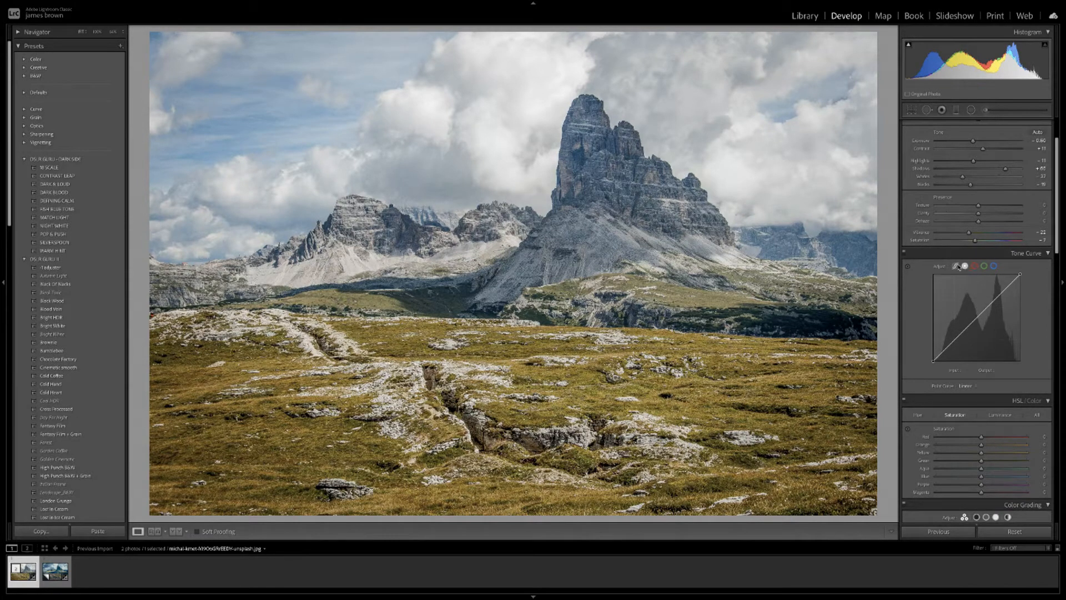
pyautogui.click(957, 266)
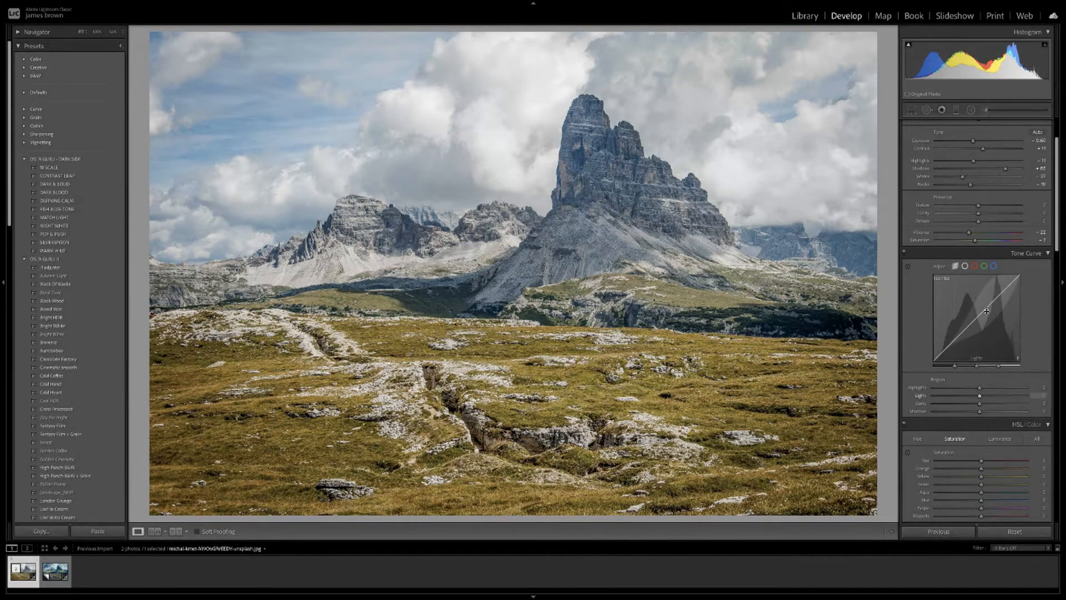
pyautogui.click(966, 267)
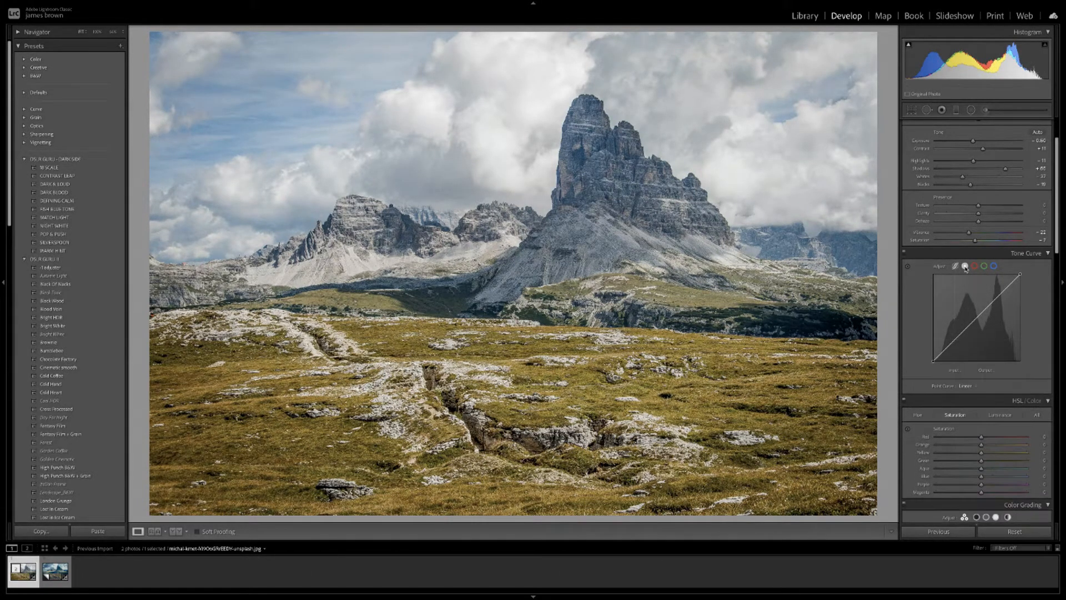
pyautogui.click(976, 319)
pyautogui.click(950, 345)
pyautogui.click(956, 267)
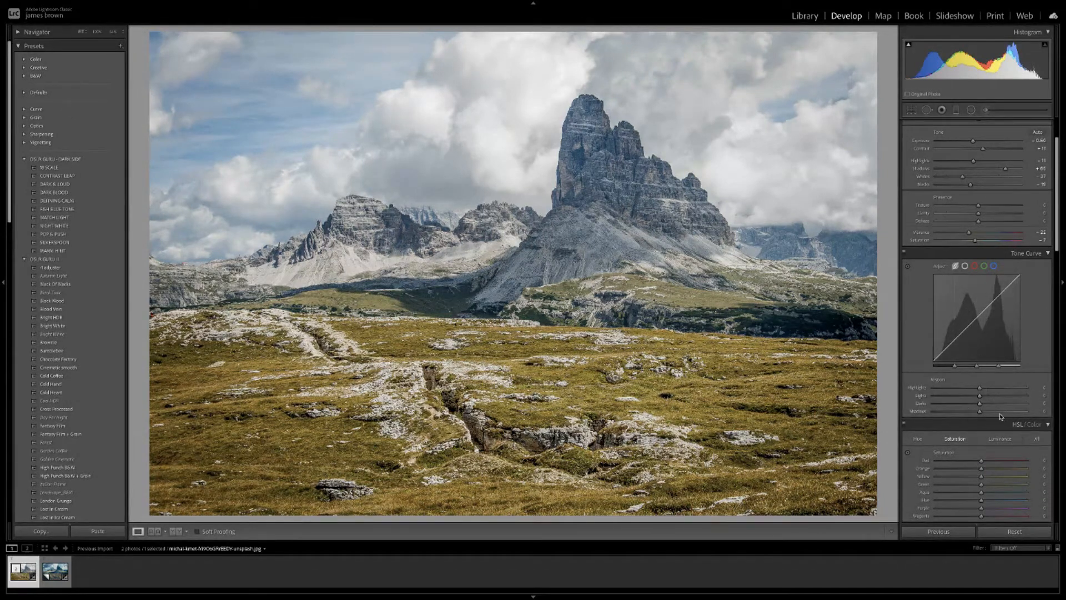
pyautogui.click(966, 266)
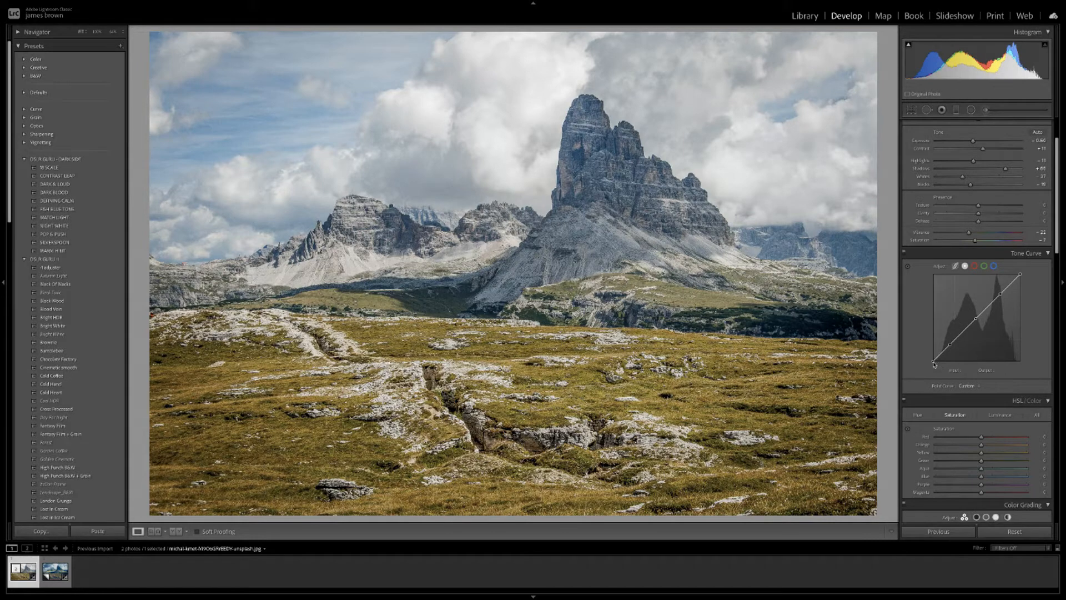
# Lift the curve's black endpoint to fade the shadows, checking the photo at a smaller view.
pyautogui.moveTo(934, 364); pyautogui.dragTo(948, 340)
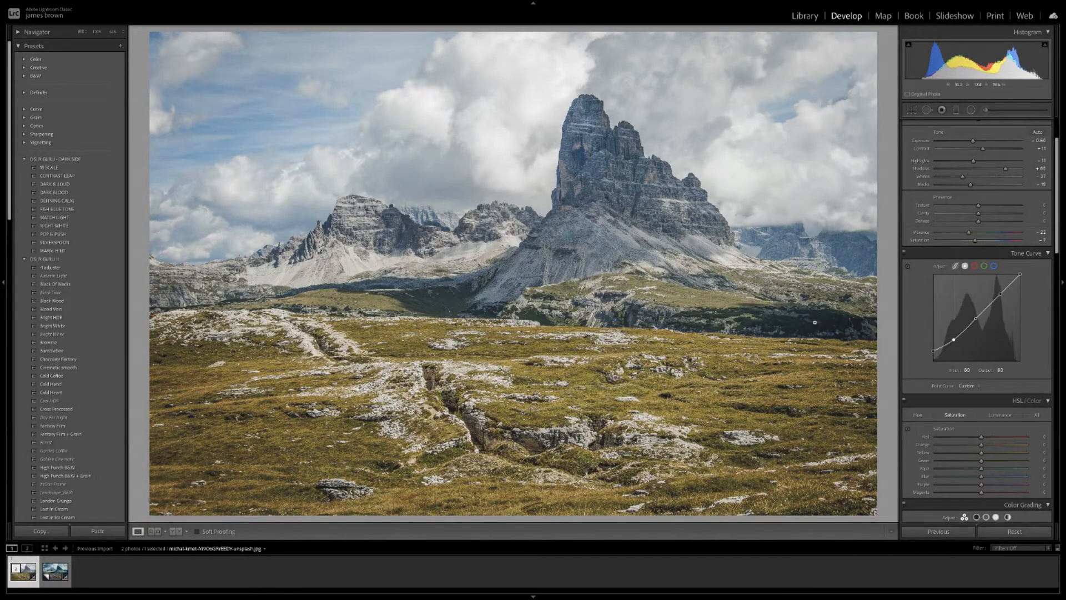
pyautogui.click(807, 325)
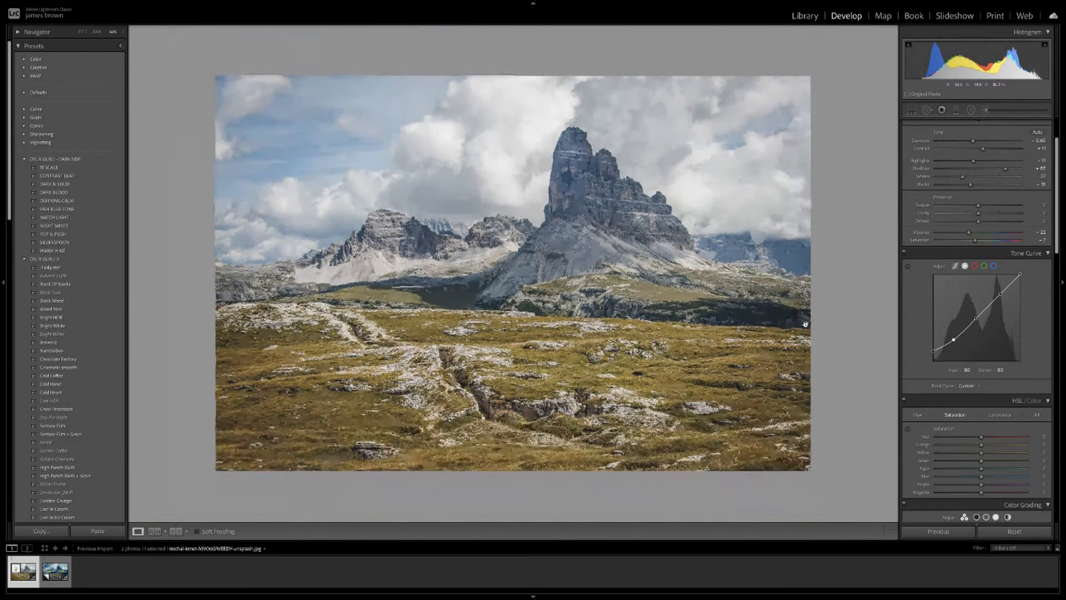
pyautogui.click(747, 315)
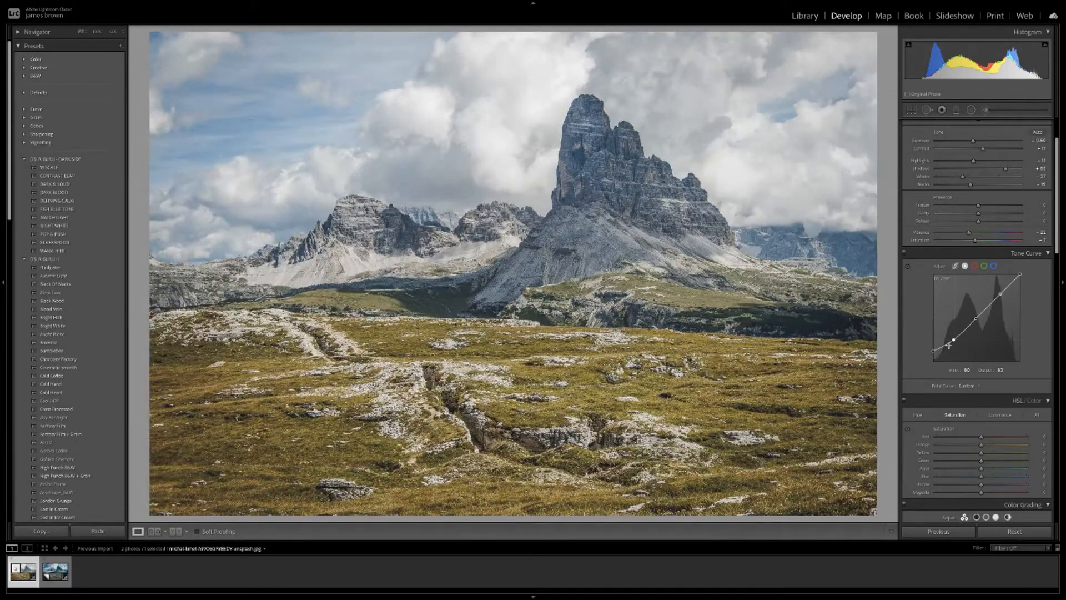
pyautogui.moveTo(954, 340); pyautogui.dragTo(956, 341)
# Lower the white point to about 230 and pull the shadow point down to around 70/62.
pyautogui.moveTo(1022, 276); pyautogui.dragTo(1027, 283)
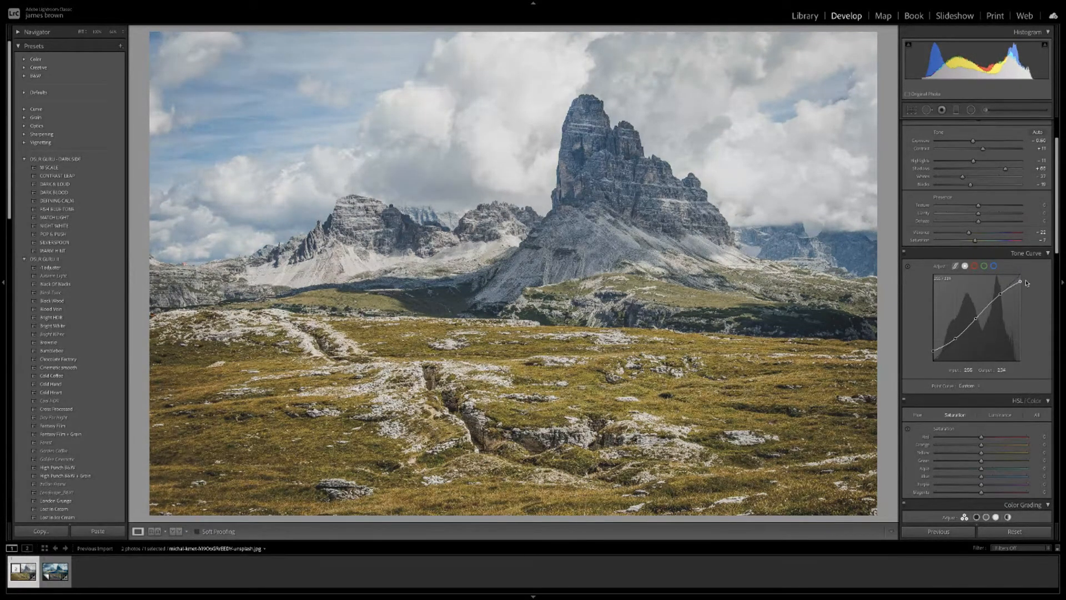
pyautogui.moveTo(1026, 283); pyautogui.dragTo(1026, 284)
pyautogui.moveTo(1001, 294); pyautogui.dragTo(1001, 298)
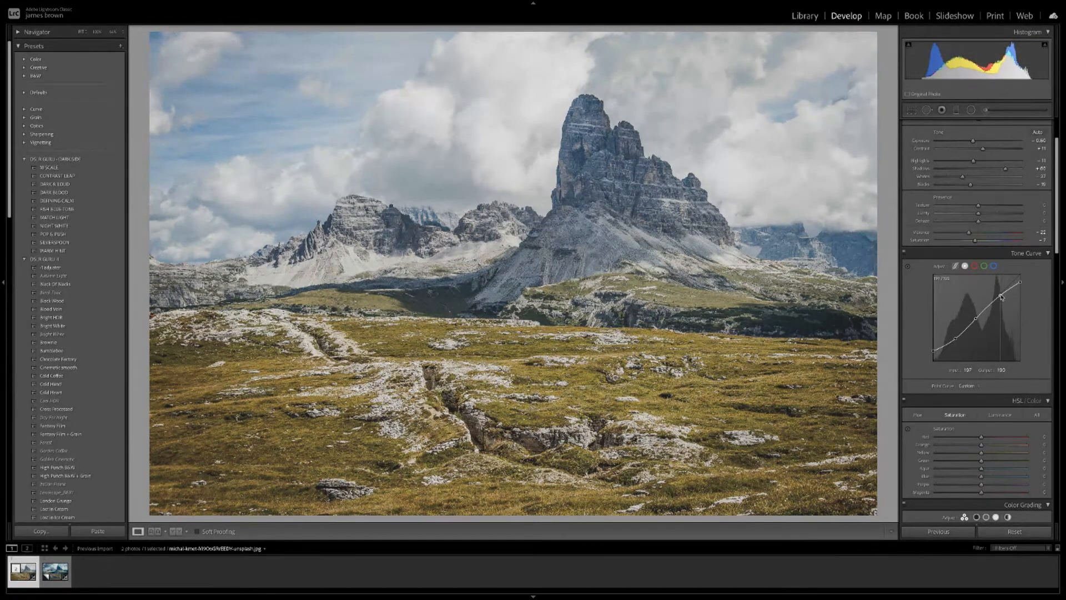
pyautogui.moveTo(1021, 282); pyautogui.dragTo(1022, 285)
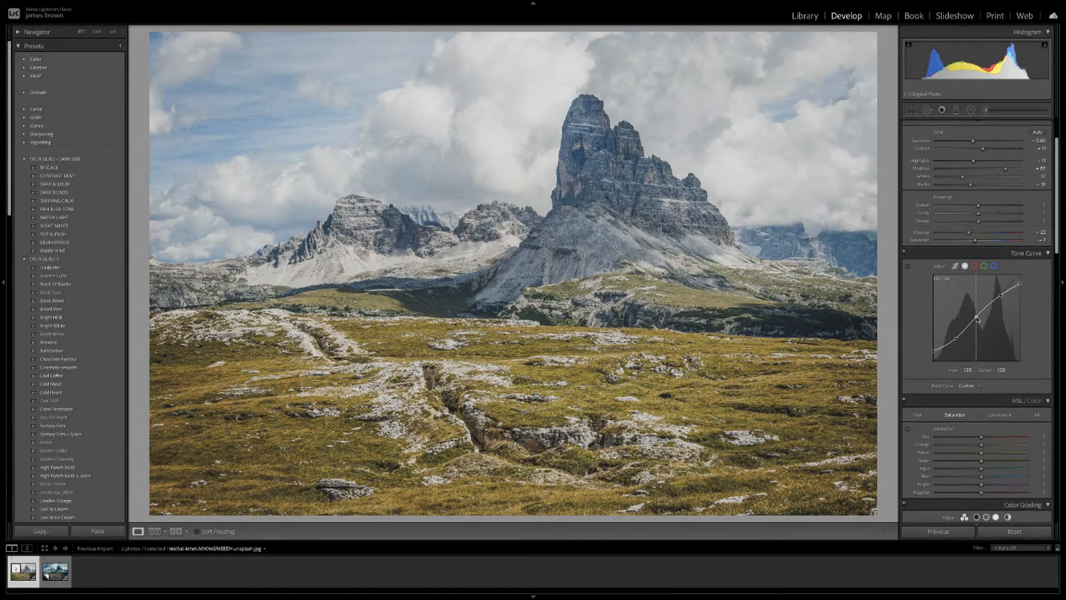
pyautogui.moveTo(978, 320); pyautogui.dragTo(979, 320)
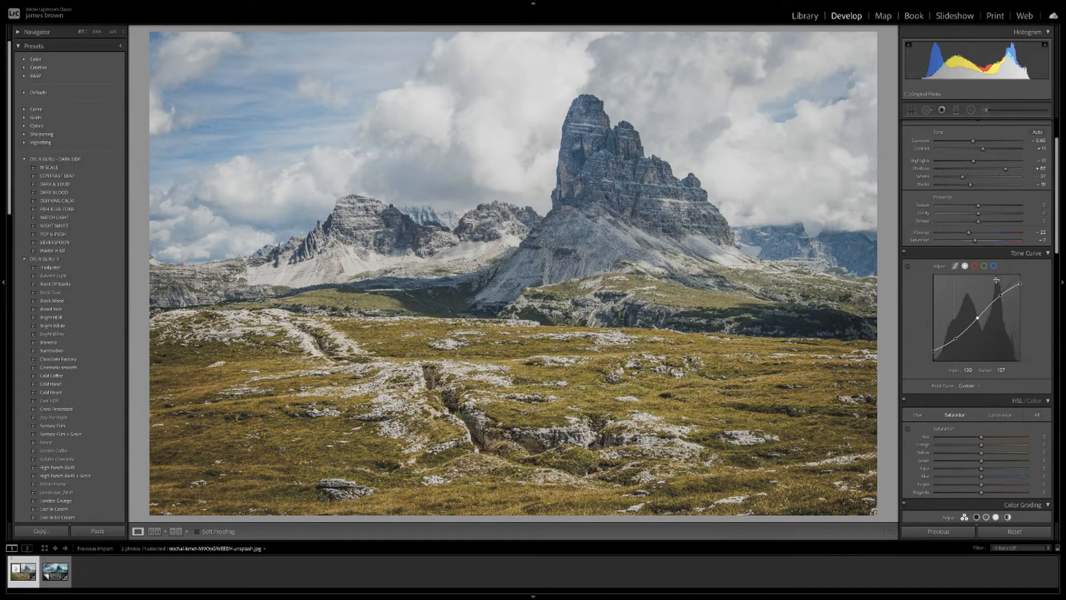
pyautogui.moveTo(956, 339); pyautogui.dragTo(956, 342)
# On the Green channel curve, add points and pull shadows and midtones slightly down, near 74/73.
pyautogui.click(984, 266)
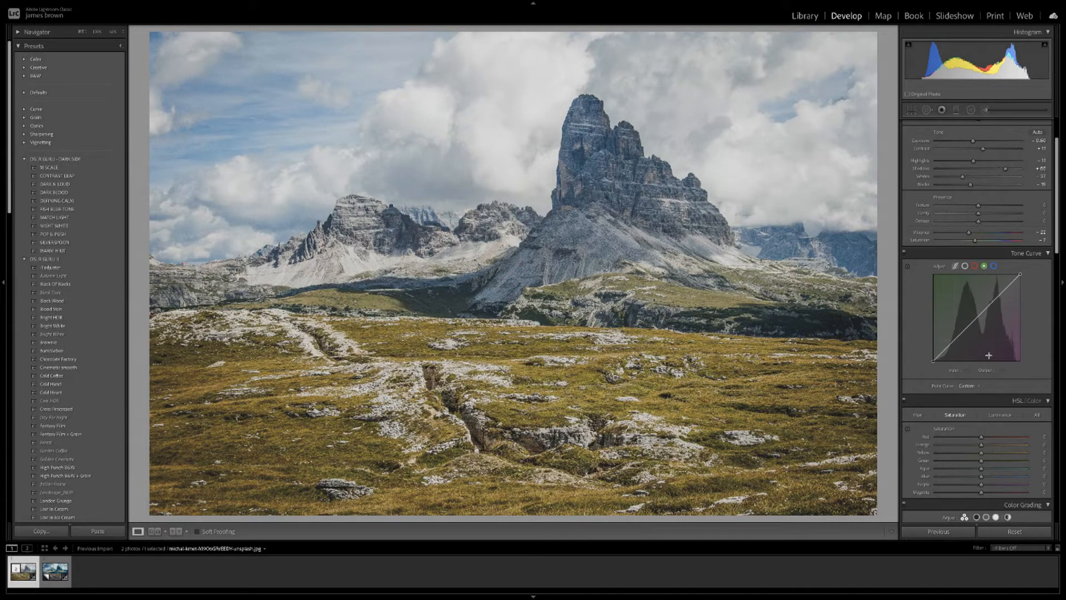
pyautogui.click(976, 318)
pyautogui.click(958, 336)
pyautogui.click(949, 345)
pyautogui.moveTo(959, 339); pyautogui.dragTo(959, 339)
pyautogui.click(977, 319)
pyautogui.moveTo(979, 321); pyautogui.dragTo(978, 320)
pyautogui.click(959, 337)
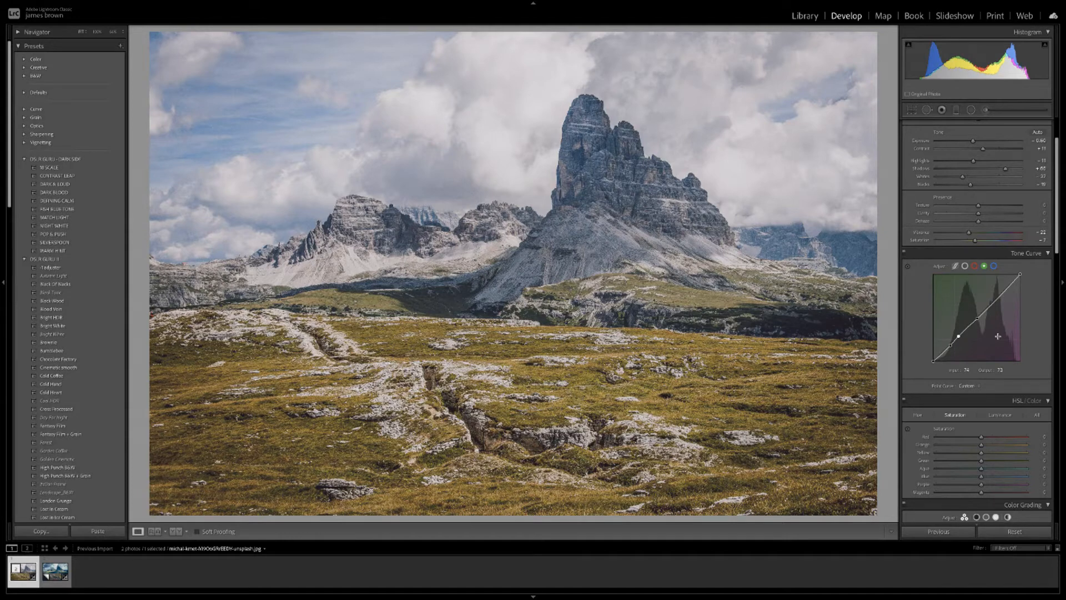
pyautogui.moveTo(1062, 216); pyautogui.dragTo(1056, 505)
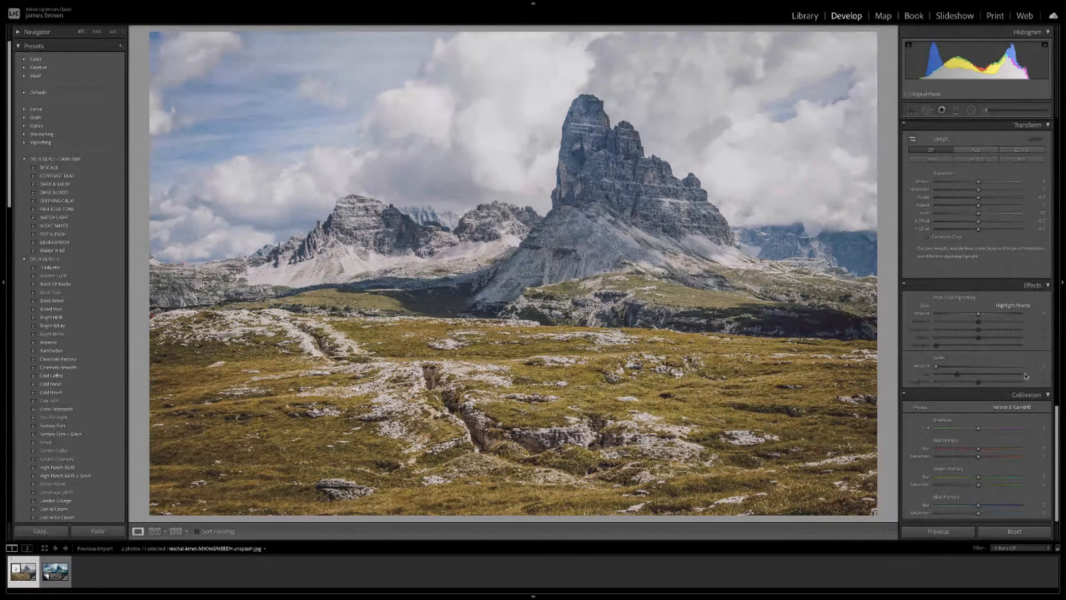
pyautogui.moveTo(1059, 447); pyautogui.dragTo(1061, 190)
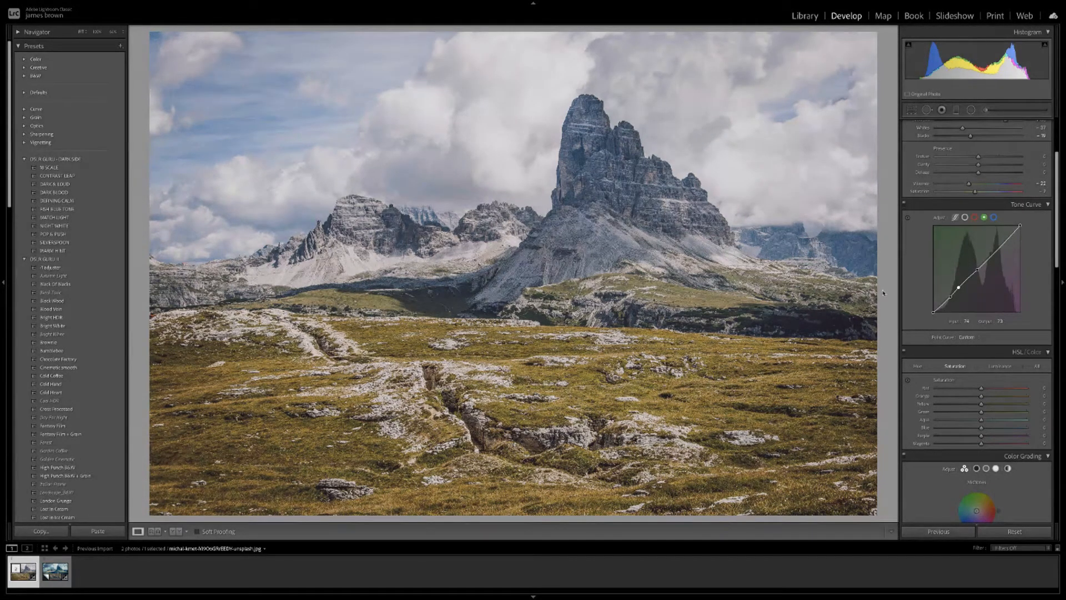
# On the Blue channel curve, add mid and shadow points, lift the shadows, and anchor the midpoint at 122/125.
pyautogui.click(993, 218)
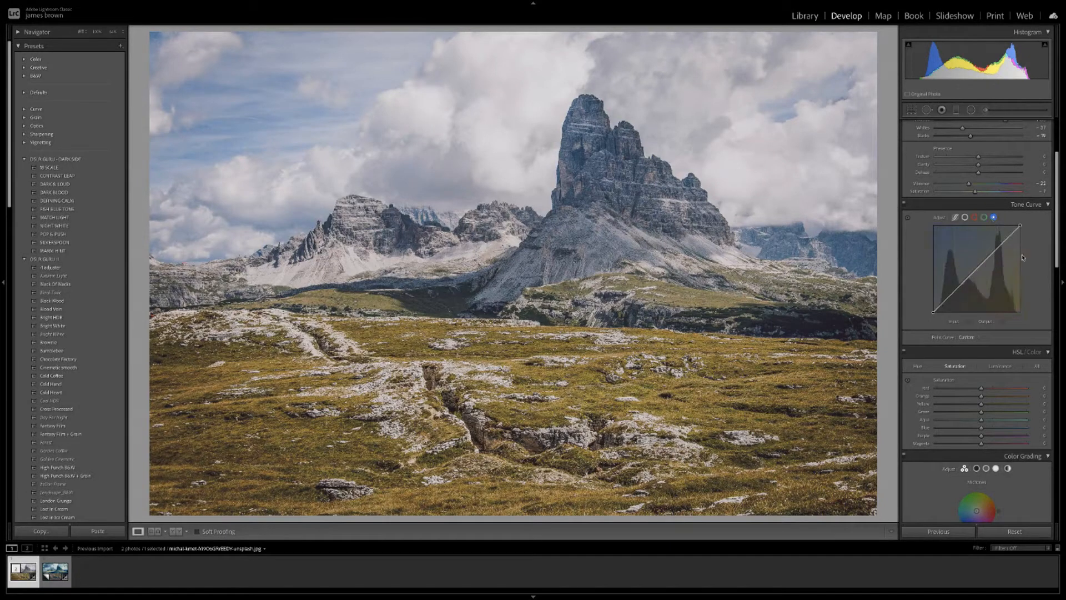
pyautogui.click(975, 268)
pyautogui.click(957, 289)
pyautogui.moveTo(946, 300); pyautogui.dragTo(946, 300)
pyautogui.scroll(1, 946, 301)
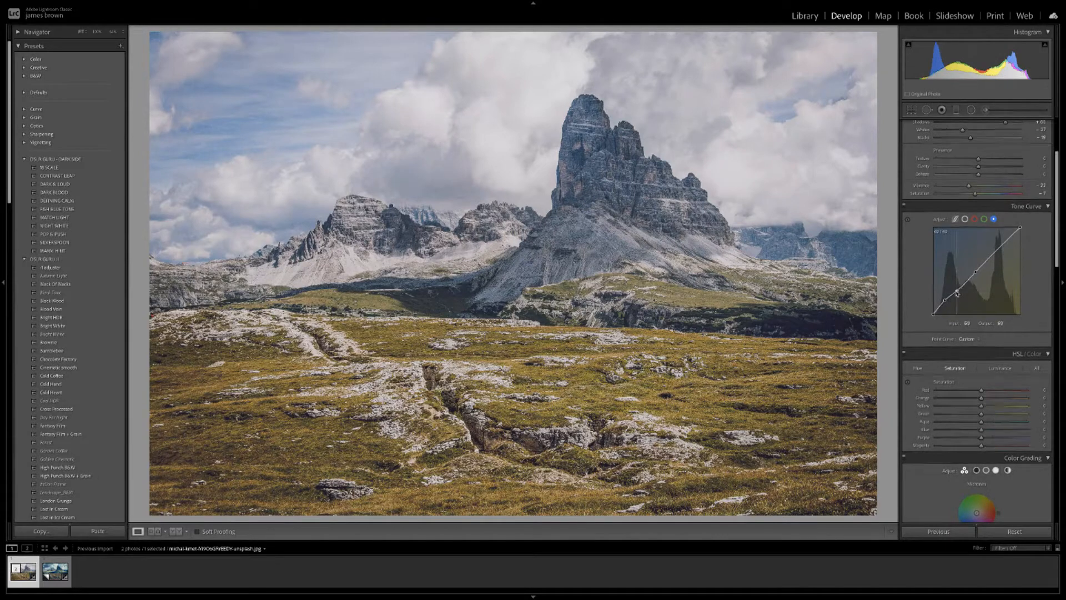
pyautogui.moveTo(957, 293); pyautogui.dragTo(956, 296)
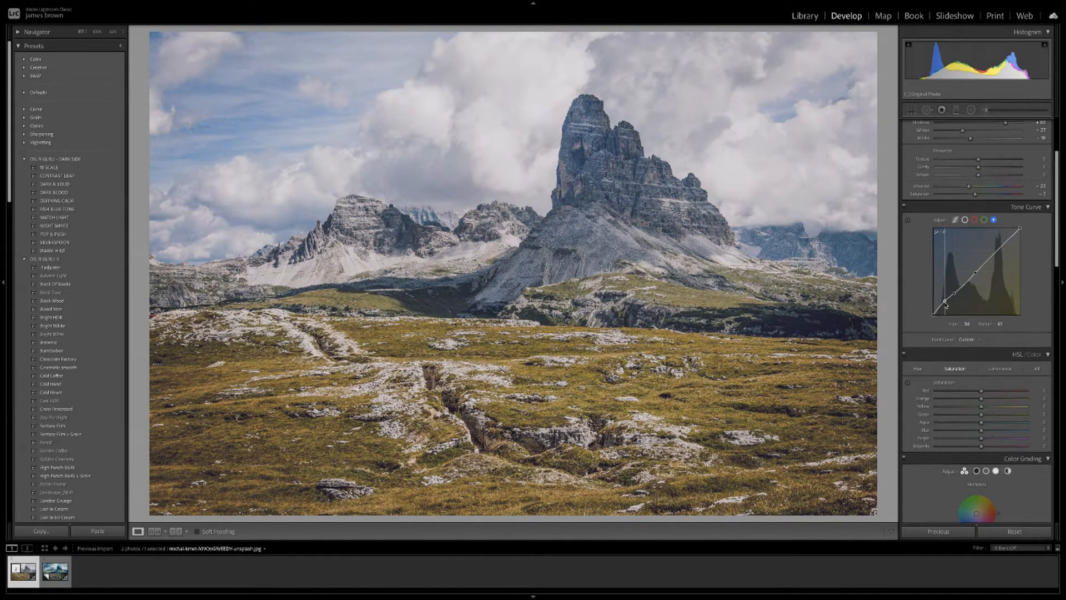
pyautogui.moveTo(946, 305); pyautogui.dragTo(944, 304)
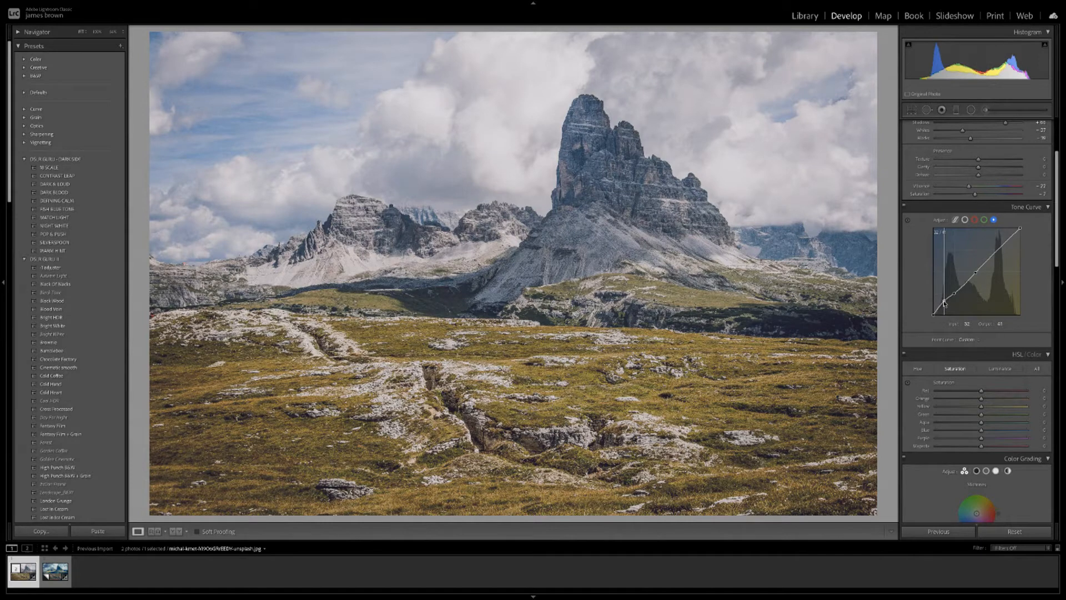
pyautogui.moveTo(977, 273); pyautogui.dragTo(976, 275)
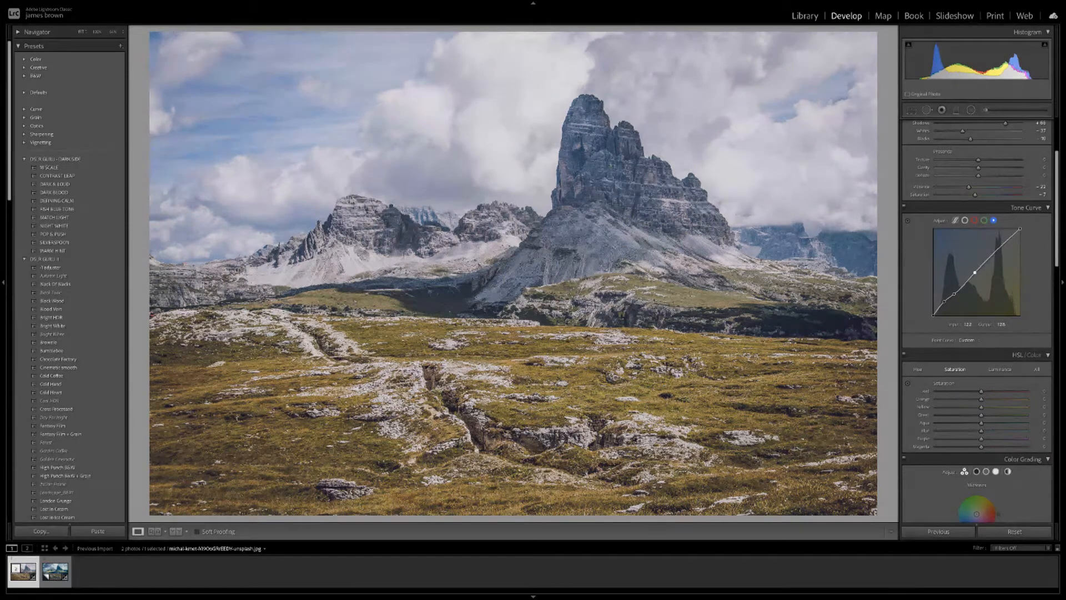
pyautogui.scroll(-4, 978, 278)
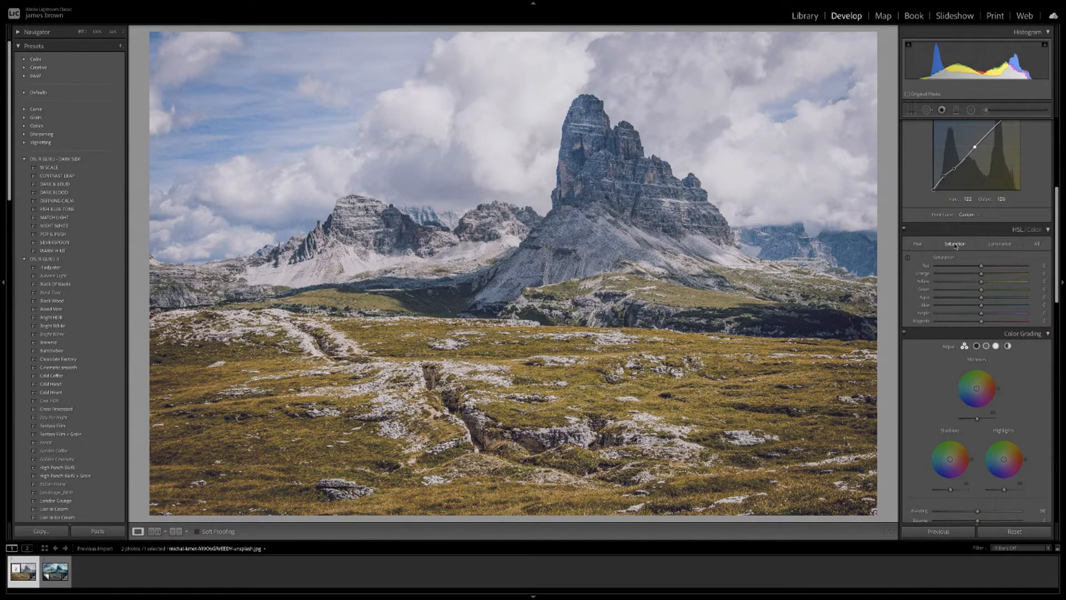
# In HSL Hue, set Red to about +10, Orange to about -19 and Yellow to around +50.
pyautogui.click(918, 245)
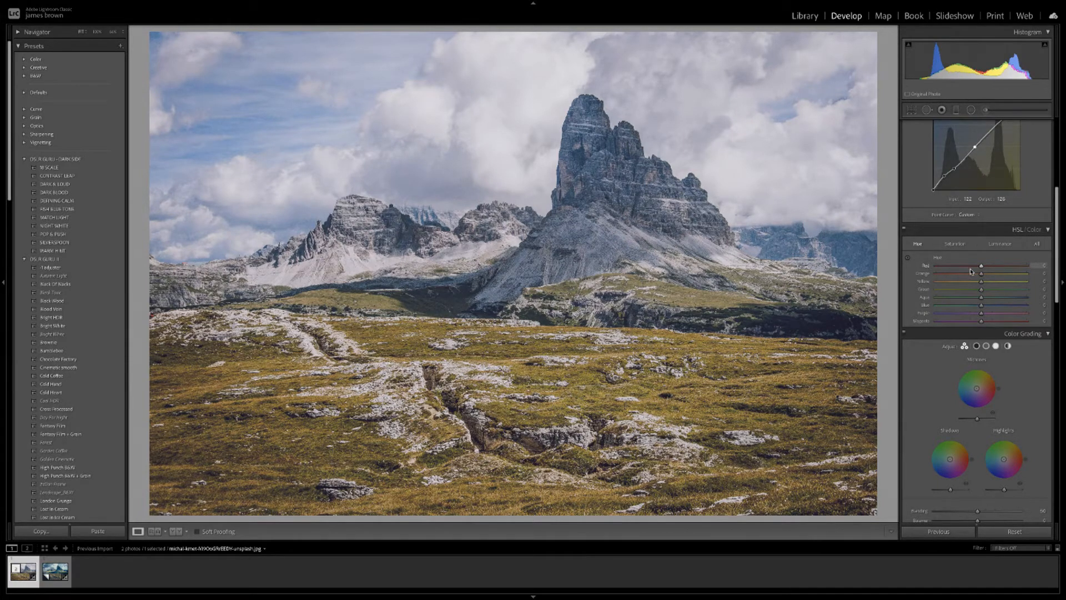
pyautogui.moveTo(981, 267); pyautogui.dragTo(988, 267)
pyautogui.moveTo(981, 274); pyautogui.dragTo(969, 277)
pyautogui.moveTo(981, 281); pyautogui.dragTo(998, 284)
pyautogui.moveTo(1001, 284); pyautogui.dragTo(1006, 284)
pyautogui.click(904, 230)
# Toggle the HSL/Color adjustments off and on to compare before and after.
pyautogui.click(904, 229)
pyautogui.click(904, 230)
pyautogui.click(904, 230)
pyautogui.click(904, 230)
pyautogui.click(905, 230)
# Settle the Aqua hue at -14 after testing +100, and shift the Blue hue to +38.
pyautogui.moveTo(983, 300); pyautogui.dragTo(1058, 299)
pyautogui.moveTo(981, 299); pyautogui.dragTo(1062, 299)
pyautogui.moveTo(1027, 300)
pyautogui.mouseDown()
pyautogui.moveTo(933, 300)
pyautogui.moveTo(1028, 299)
pyautogui.mouseUp()
pyautogui.moveTo(981, 307); pyautogui.dragTo(1004, 309)
# In Saturation, raise Yellow to about +20; cut Green, Aqua, Blue (about -76), Purple and Magenta (-100).
pyautogui.click(953, 246)
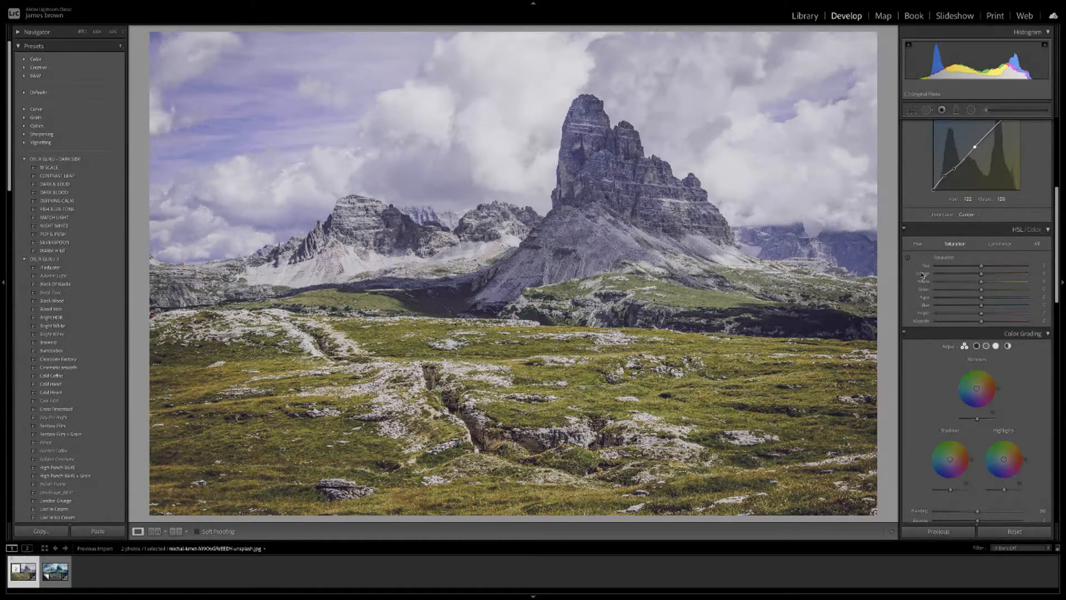
pyautogui.moveTo(982, 282); pyautogui.dragTo(1010, 285)
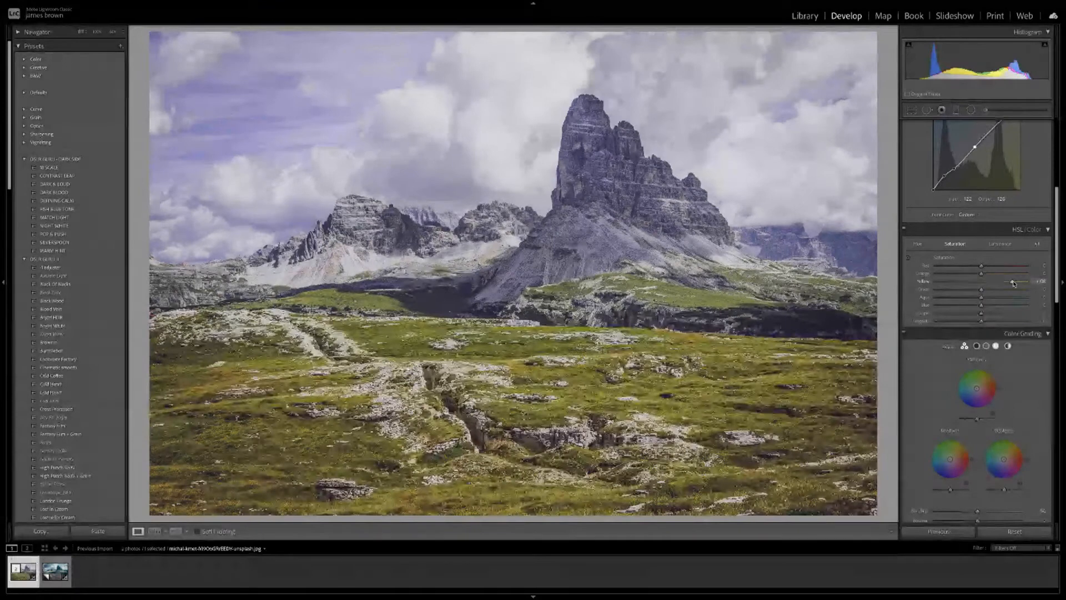
pyautogui.moveTo(982, 290)
pyautogui.mouseDown()
pyautogui.moveTo(1010, 291)
pyautogui.moveTo(962, 290)
pyautogui.mouseUp()
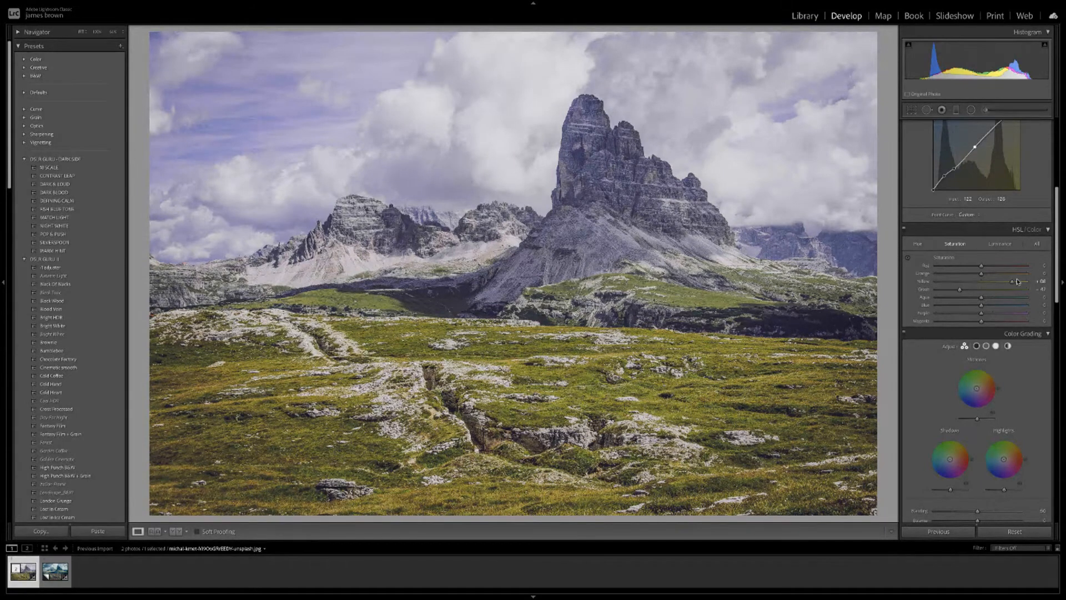
pyautogui.moveTo(982, 299); pyautogui.dragTo(963, 299)
pyautogui.moveTo(981, 306); pyautogui.dragTo(949, 308)
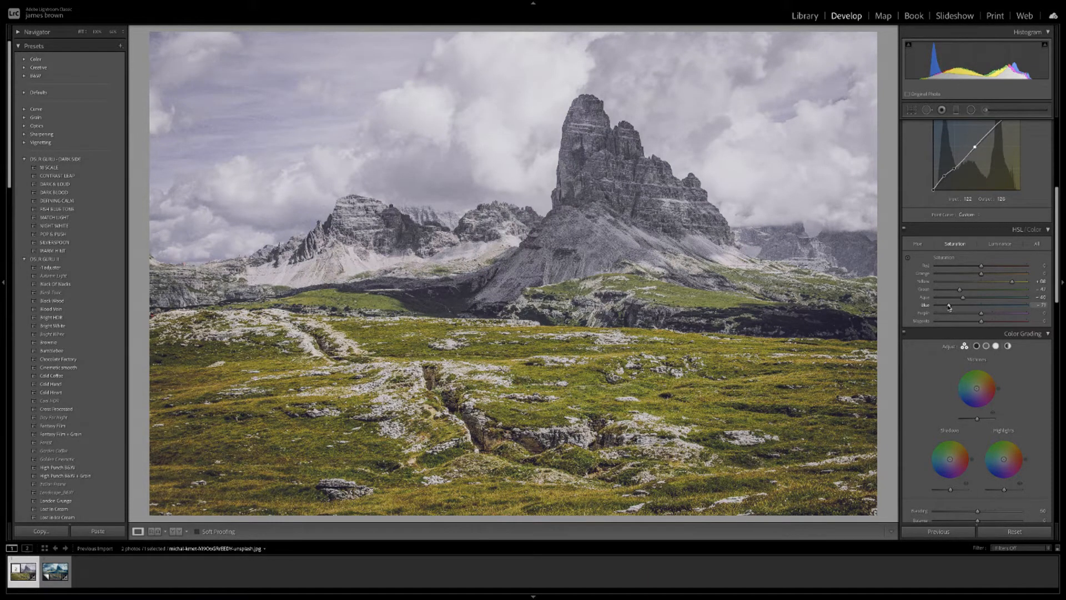
pyautogui.moveTo(950, 307); pyautogui.dragTo(947, 309)
pyautogui.moveTo(982, 314); pyautogui.dragTo(886, 315)
pyautogui.moveTo(982, 322)
pyautogui.mouseDown()
pyautogui.moveTo(951, 323)
pyautogui.moveTo(983, 323)
pyautogui.moveTo(969, 323)
pyautogui.mouseUp()
pyautogui.moveTo(876, 322); pyautogui.dragTo(874, 320)
# In Luminance, darken Red slightly, Orange to about -23, Green, Aqua to about -30, and Blue strongly.
pyautogui.click(1008, 247)
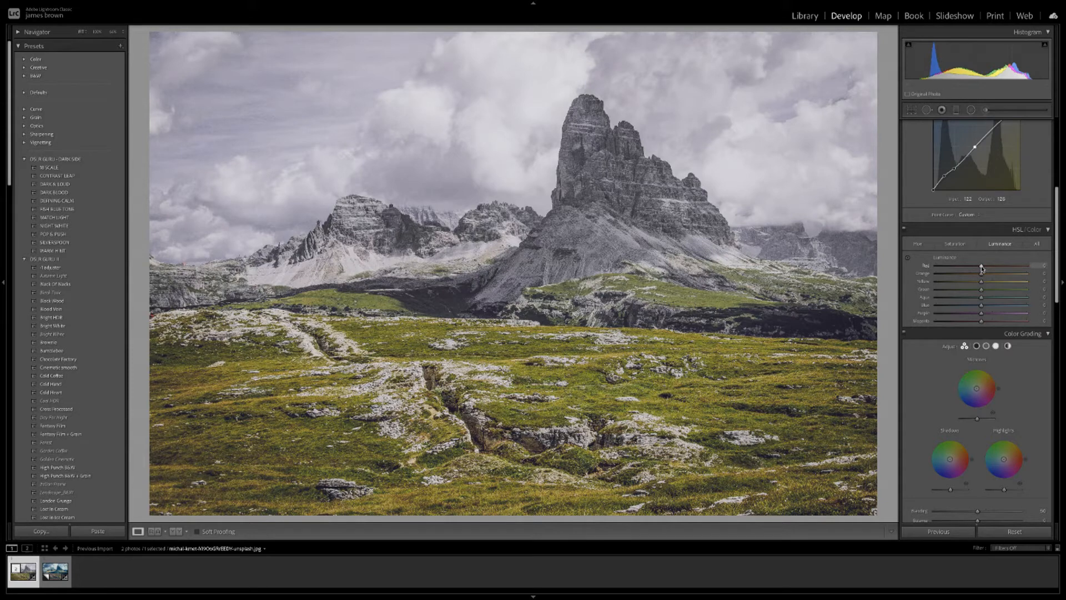
pyautogui.moveTo(982, 270)
pyautogui.mouseDown()
pyautogui.moveTo(1007, 270)
pyautogui.moveTo(958, 269)
pyautogui.moveTo(998, 268)
pyautogui.moveTo(973, 268)
pyautogui.moveTo(982, 267)
pyautogui.mouseUp()
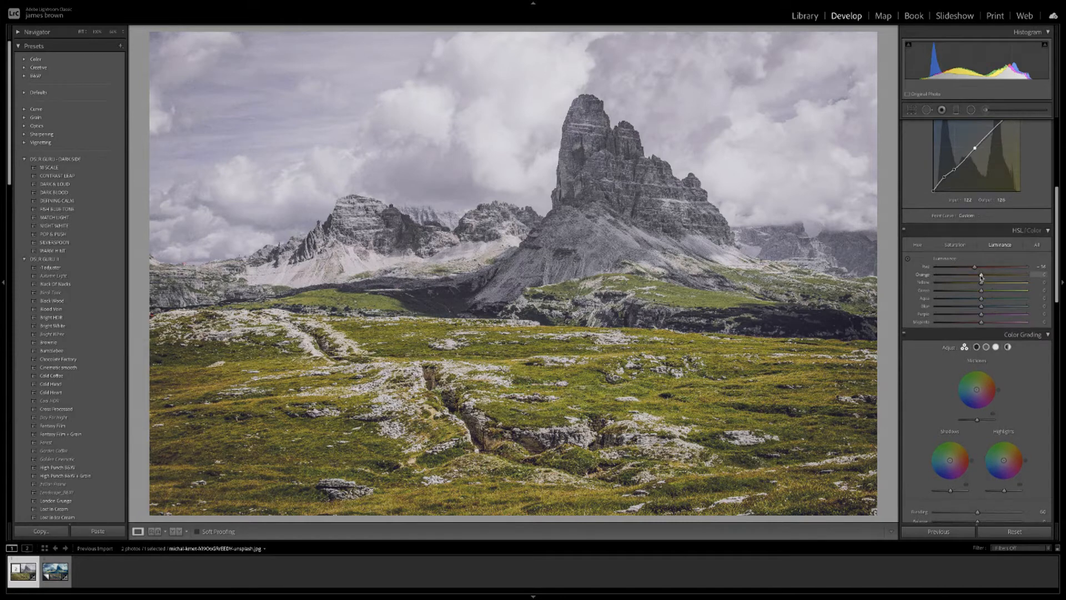
pyautogui.moveTo(981, 276); pyautogui.dragTo(977, 275)
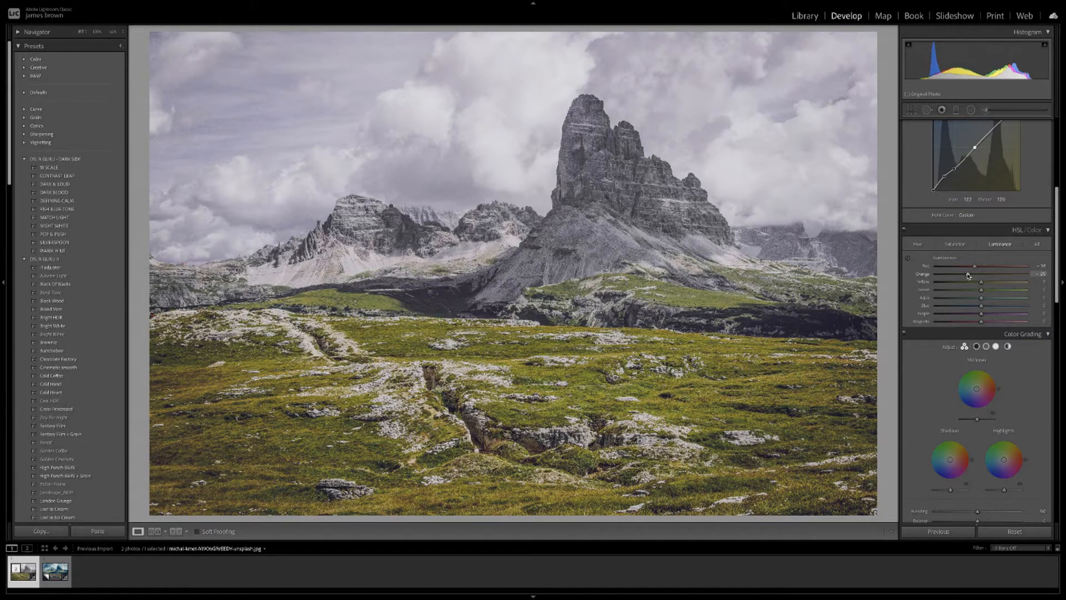
pyautogui.moveTo(971, 276)
pyautogui.mouseDown()
pyautogui.moveTo(979, 282)
pyautogui.moveTo(967, 284)
pyautogui.mouseUp()
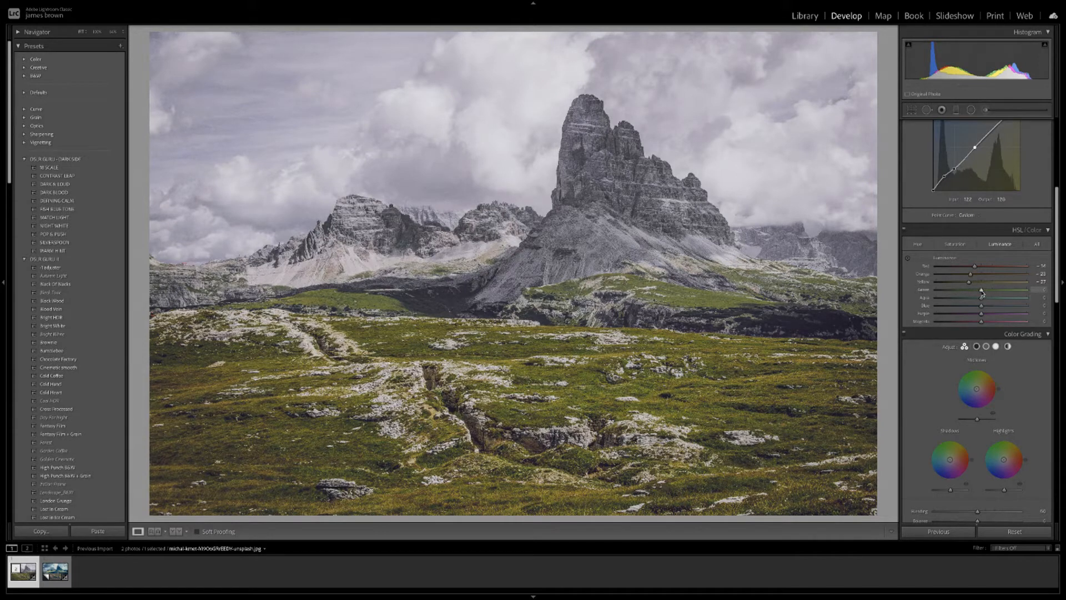
pyautogui.moveTo(980, 291)
pyautogui.mouseDown()
pyautogui.moveTo(944, 292)
pyautogui.moveTo(1006, 293)
pyautogui.moveTo(973, 294)
pyautogui.mouseUp()
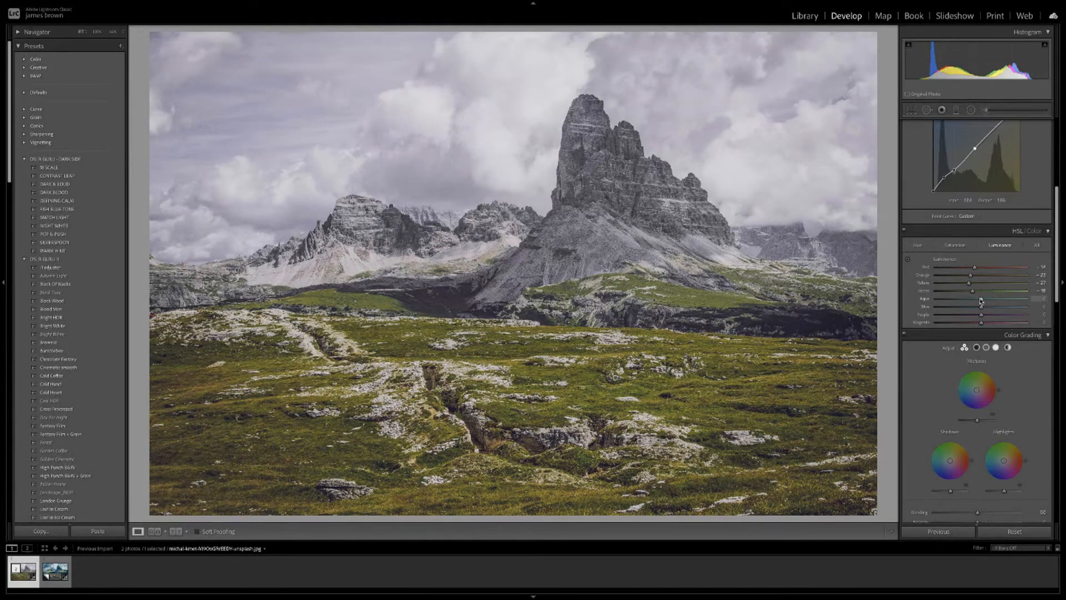
pyautogui.moveTo(982, 301); pyautogui.dragTo(962, 301)
pyautogui.moveTo(962, 300); pyautogui.dragTo(965, 301)
pyautogui.moveTo(981, 310); pyautogui.dragTo(959, 309)
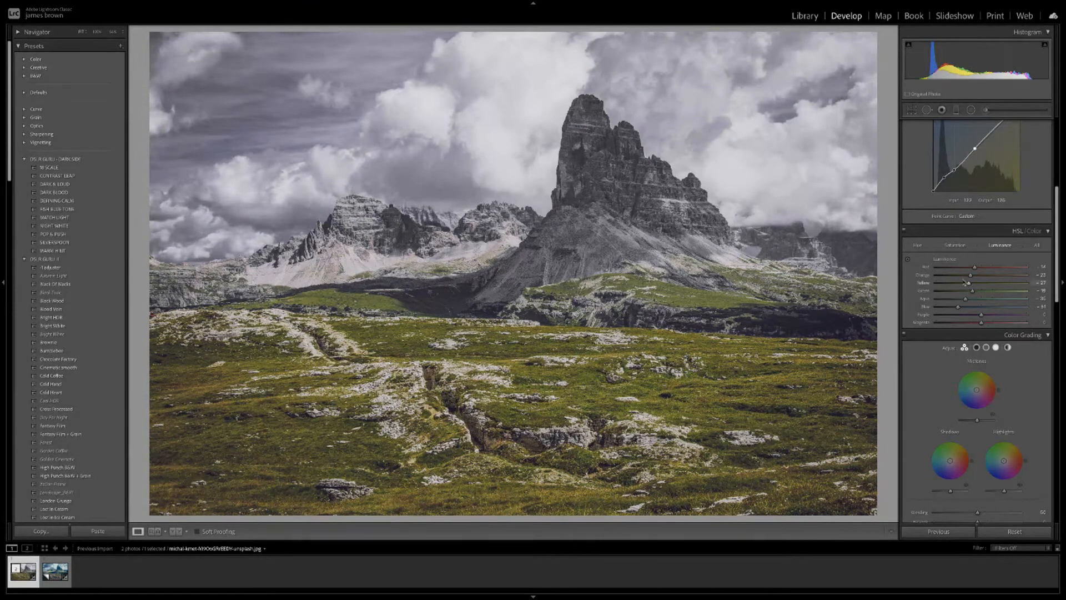
# Switch HSL/Color to the All view and test Yellow saturation at -100 before raising it back.
pyautogui.click(1039, 246)
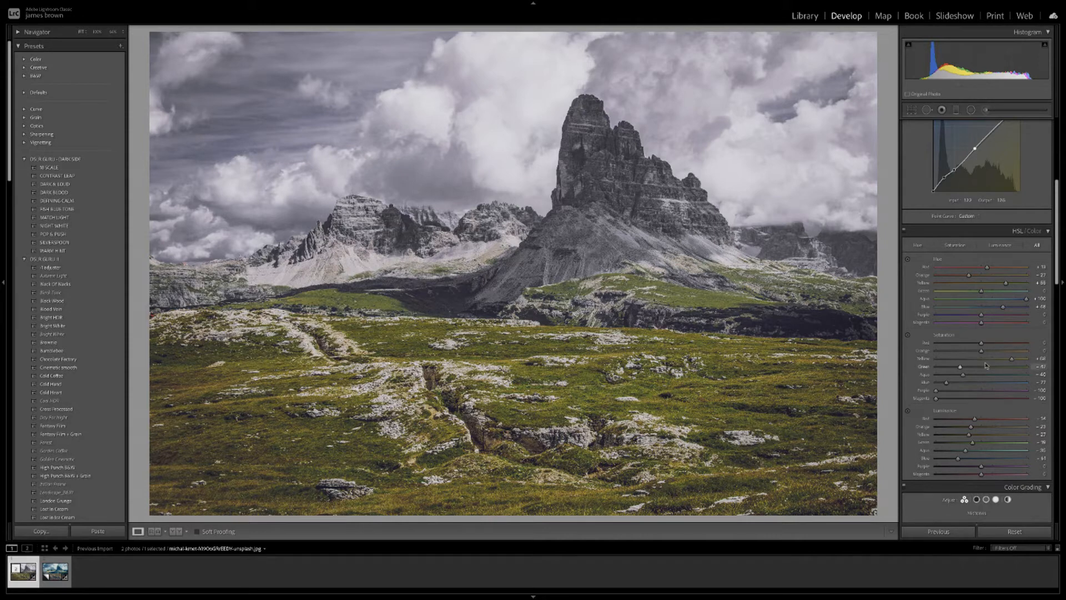
pyautogui.moveTo(1011, 360); pyautogui.dragTo(920, 361)
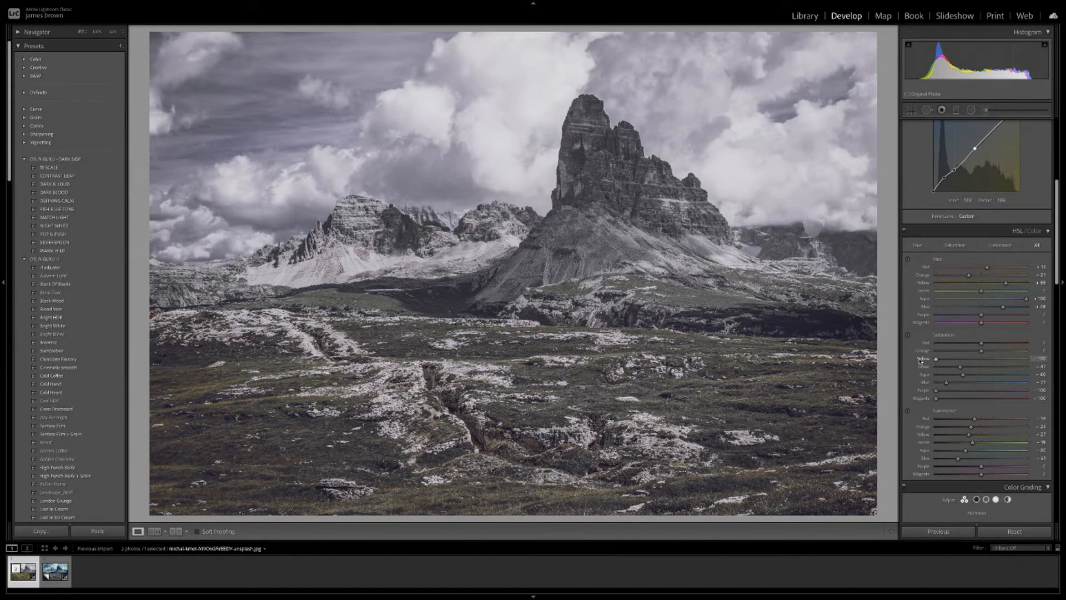
pyautogui.moveTo(920, 361); pyautogui.dragTo(1010, 361)
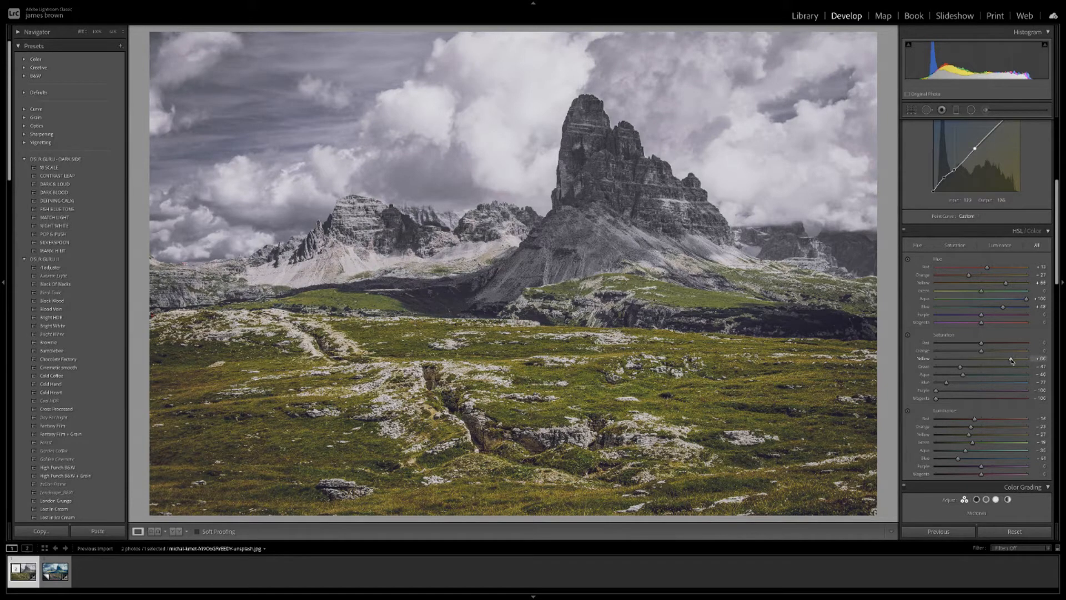
# Scroll the Develop panel down past HSL/Color until the Color Grading wheels are fully visible.
pyautogui.scroll(5, 978, 333)
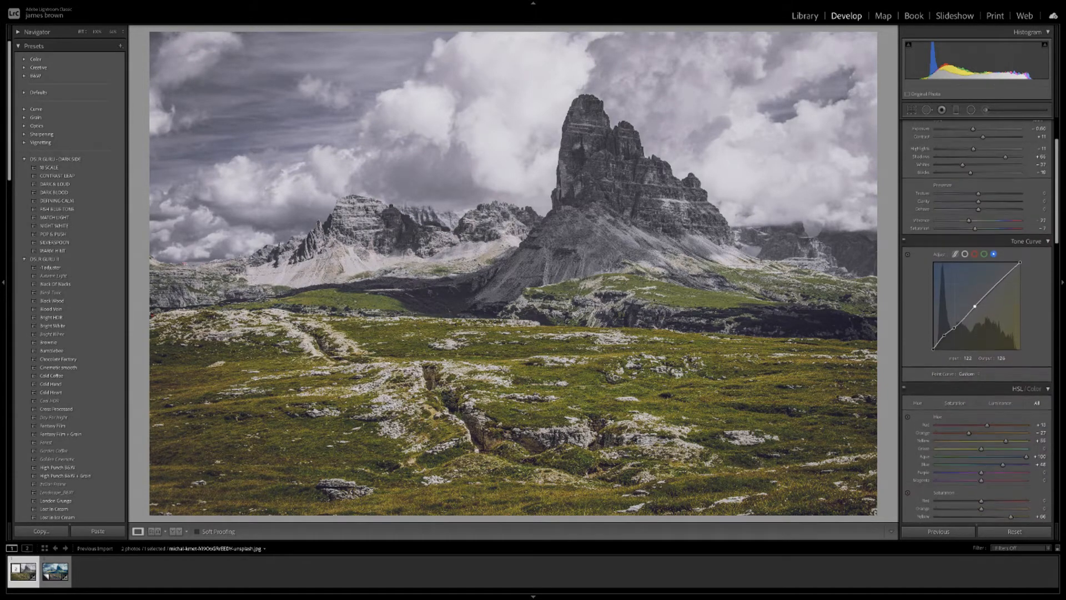
pyautogui.scroll(-1, 944, 353)
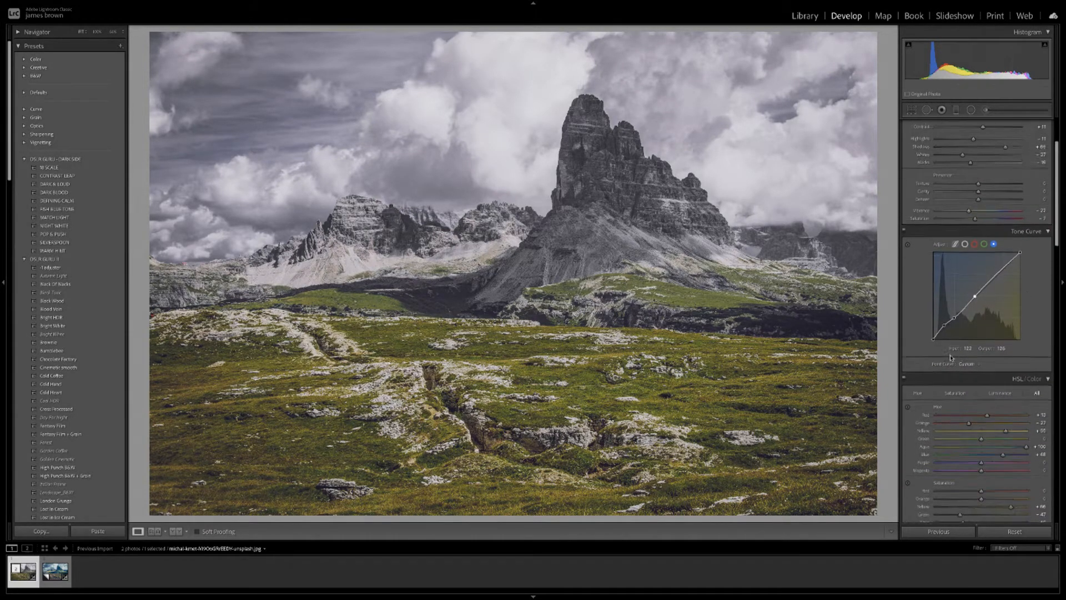
pyautogui.scroll(-5, 951, 357)
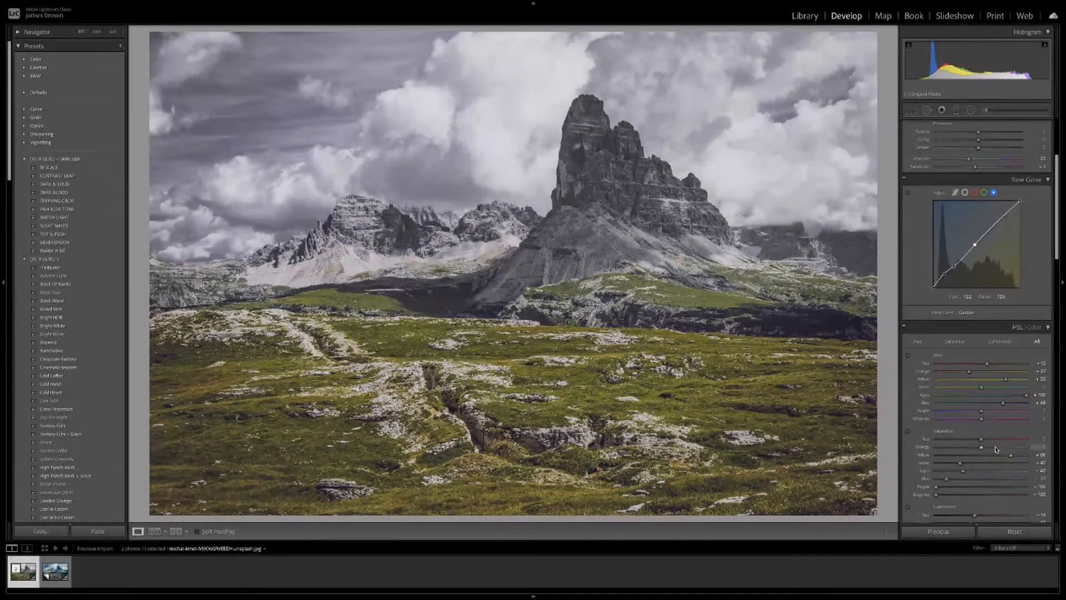
pyautogui.scroll(-3, 996, 449)
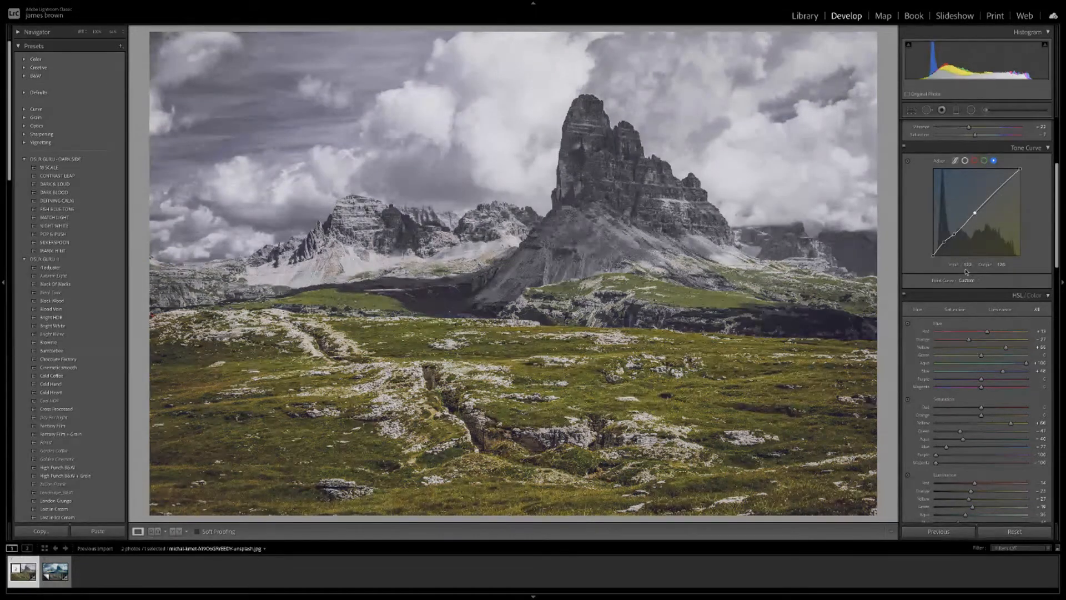
pyautogui.scroll(-2, 976, 330)
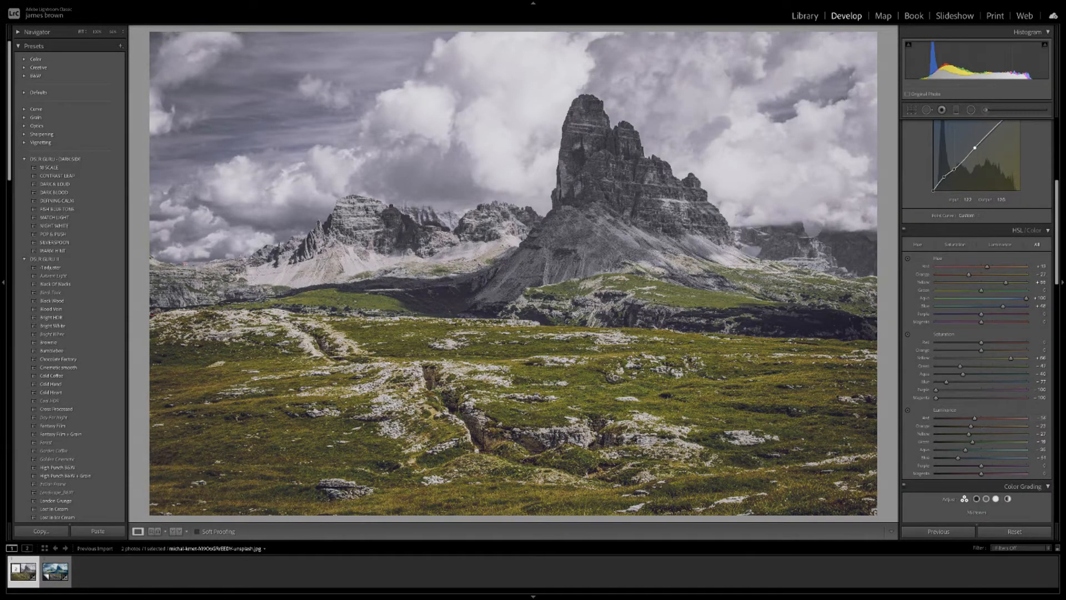
pyautogui.scroll(-5, 994, 378)
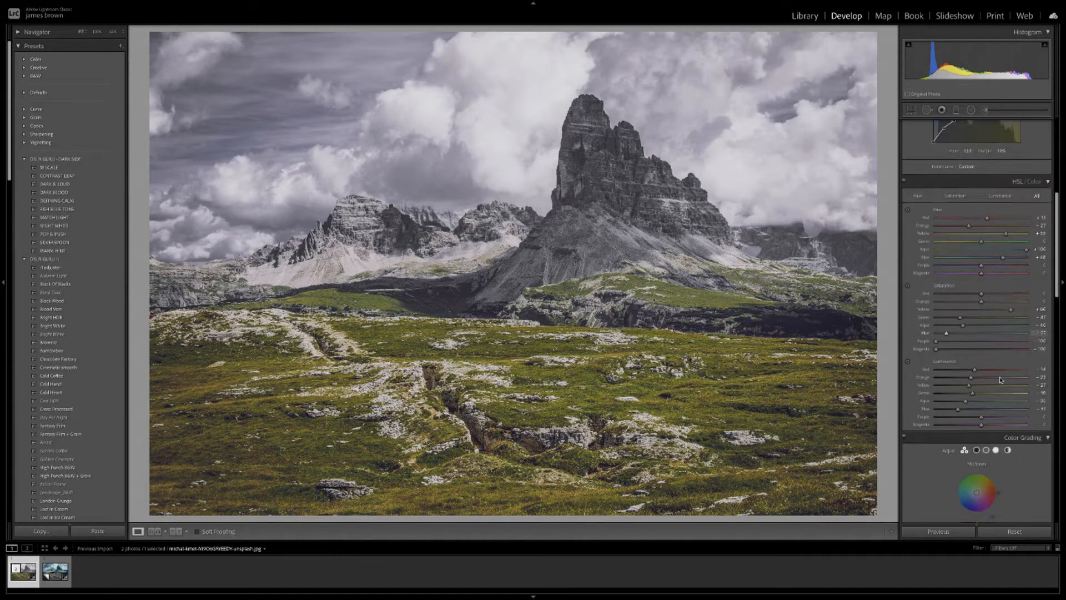
pyautogui.scroll(-2, 1000, 379)
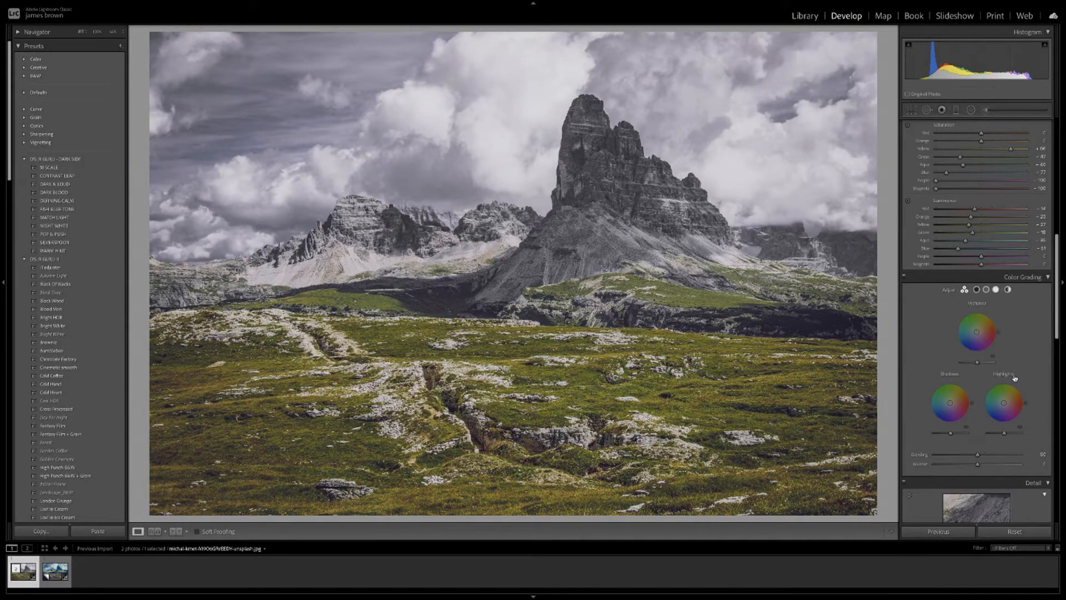
# Show the Shadows colour wheel alone and apply a preset blue swatch to the shadows.
pyautogui.click(978, 290)
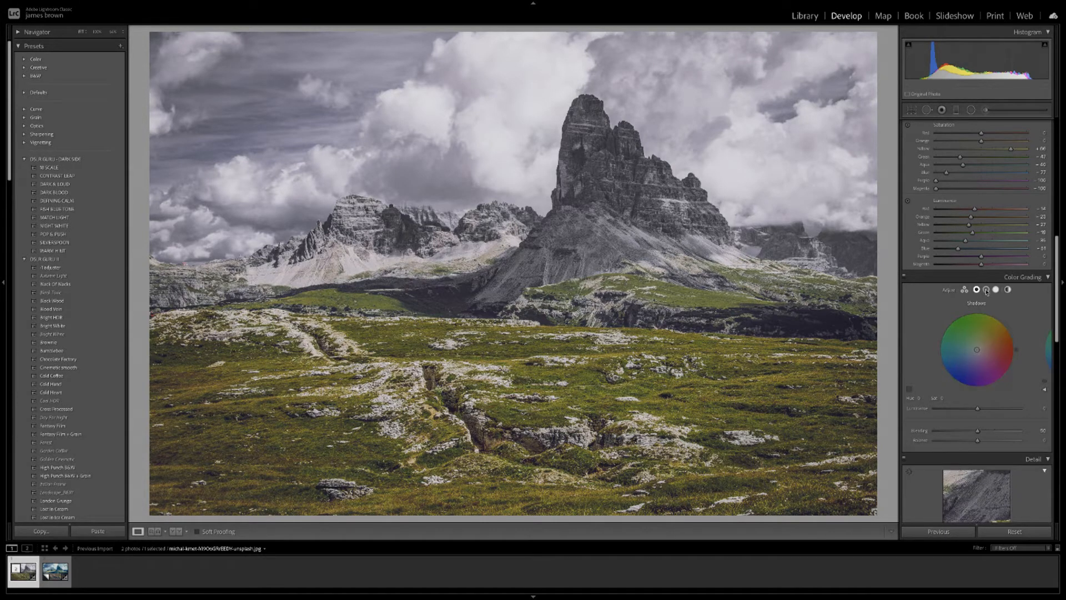
pyautogui.click(965, 290)
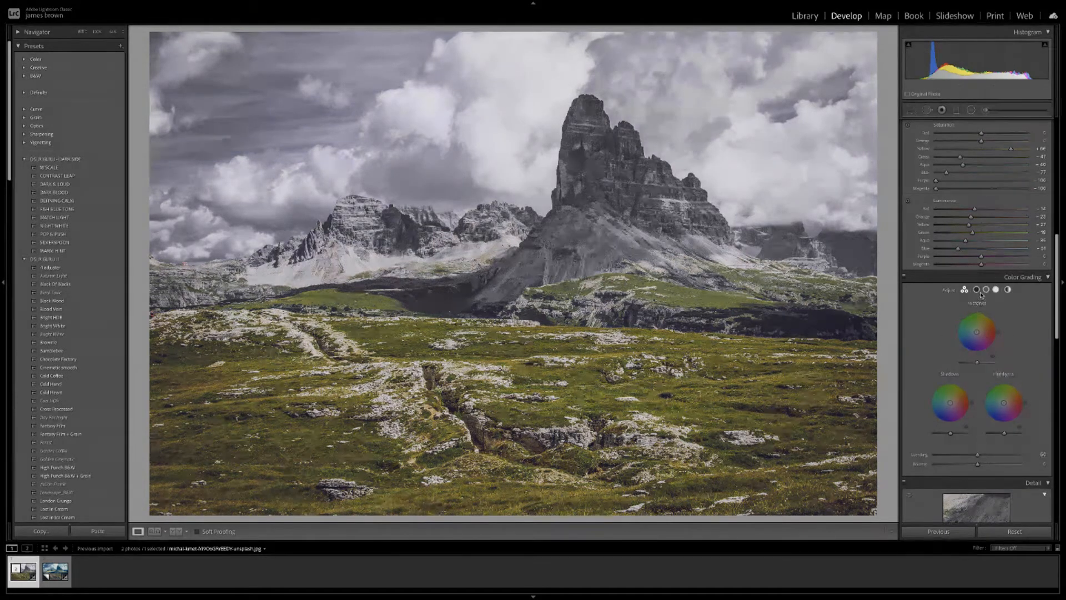
pyautogui.click(978, 290)
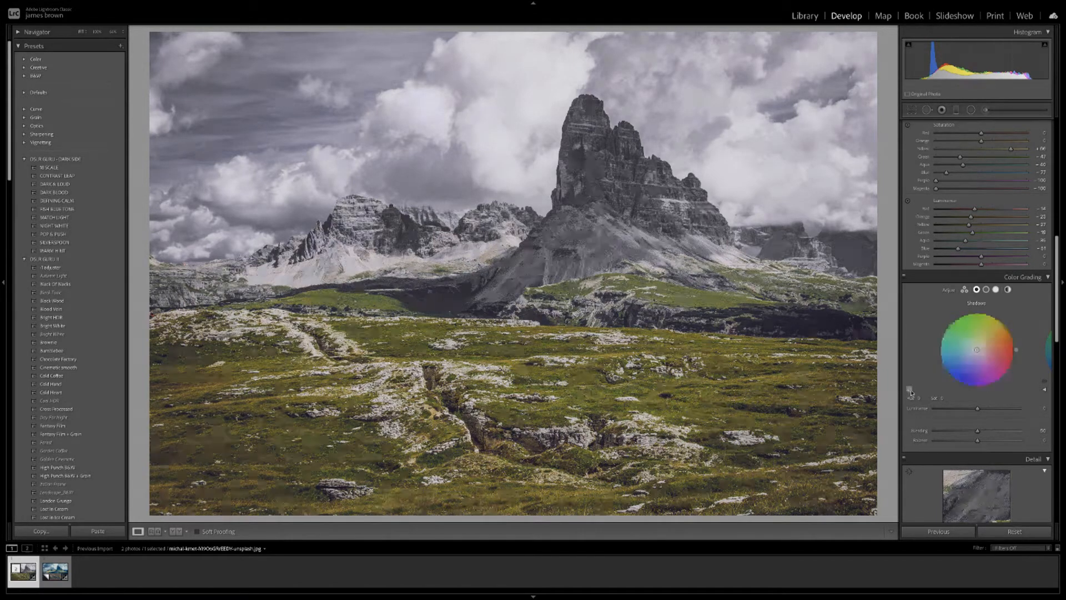
pyautogui.click(909, 390)
pyautogui.click(863, 395)
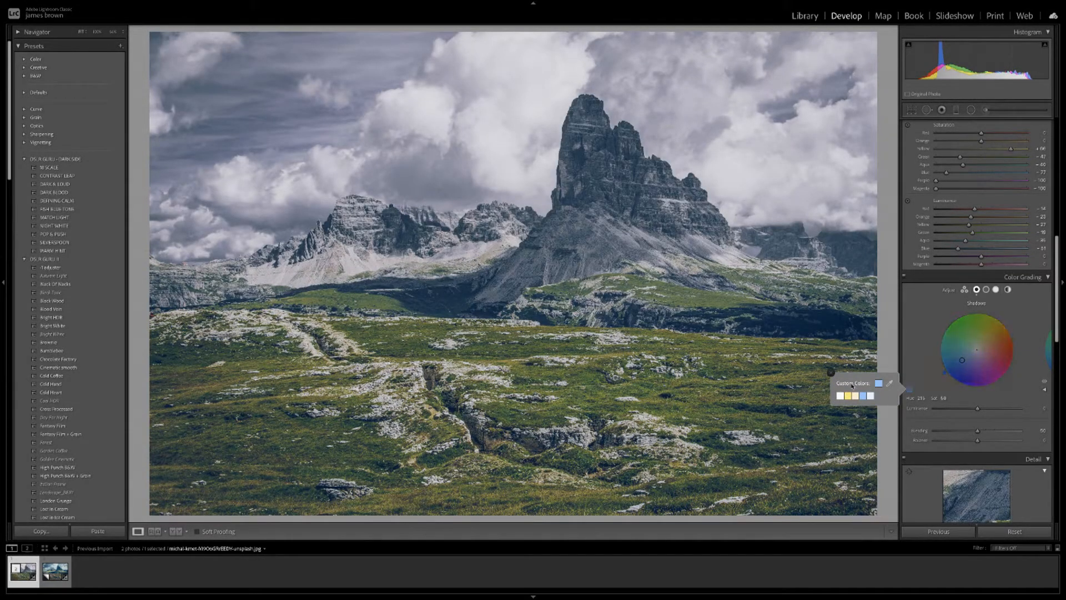
pyautogui.click(831, 372)
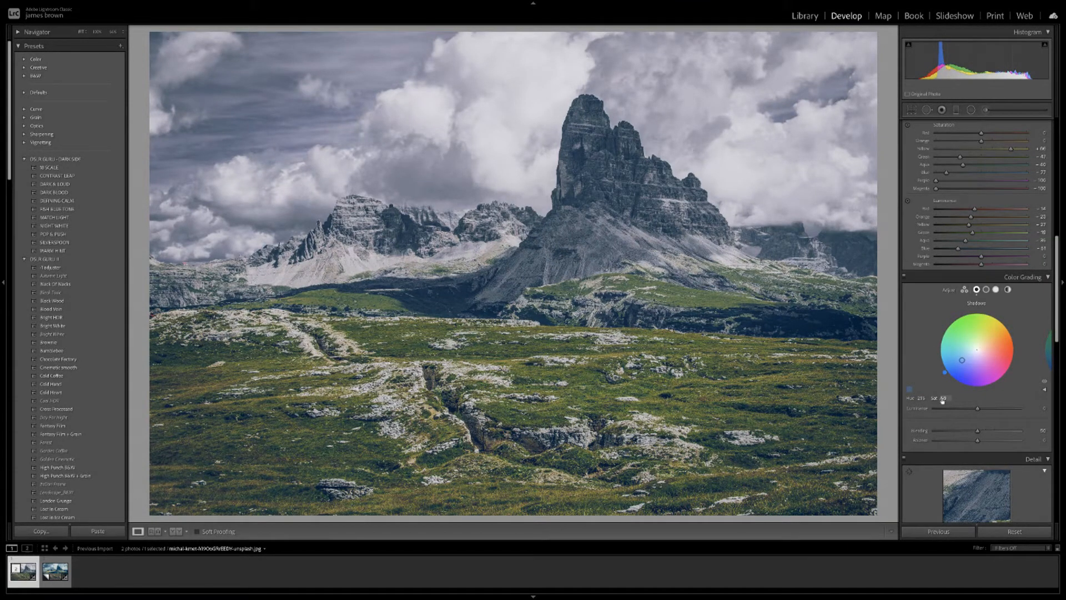
# Fine-tune the shadows tint to hue 222 at full 100 saturation.
pyautogui.moveTo(941, 400); pyautogui.dragTo(922, 401)
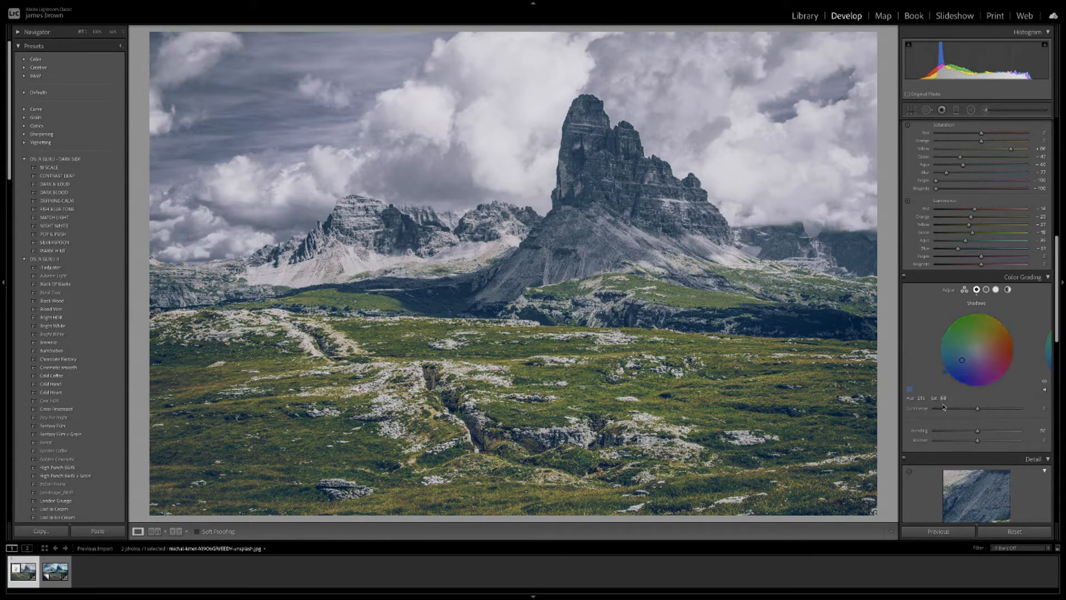
pyautogui.moveTo(963, 362)
pyautogui.mouseDown()
pyautogui.moveTo(968, 376)
pyautogui.moveTo(959, 370)
pyautogui.mouseUp()
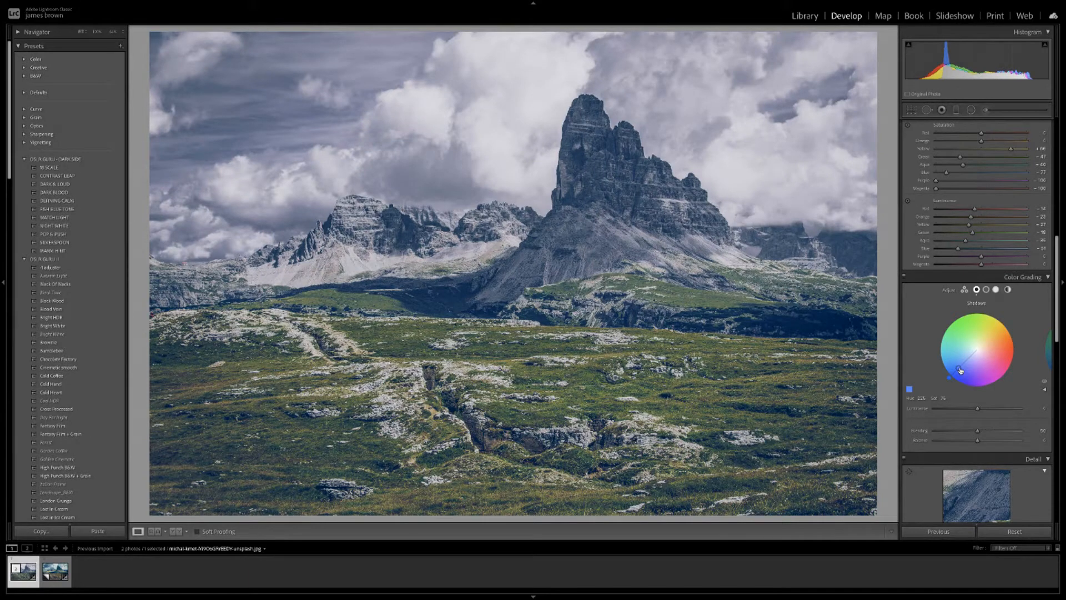
pyautogui.moveTo(961, 371); pyautogui.dragTo(954, 374)
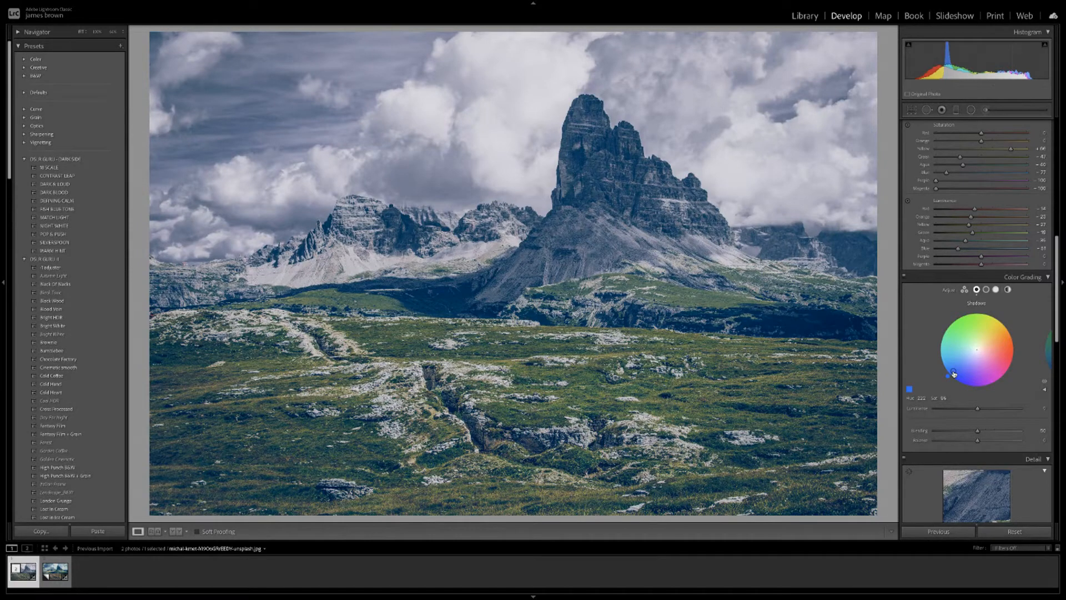
pyautogui.moveTo(955, 373); pyautogui.dragTo(953, 375)
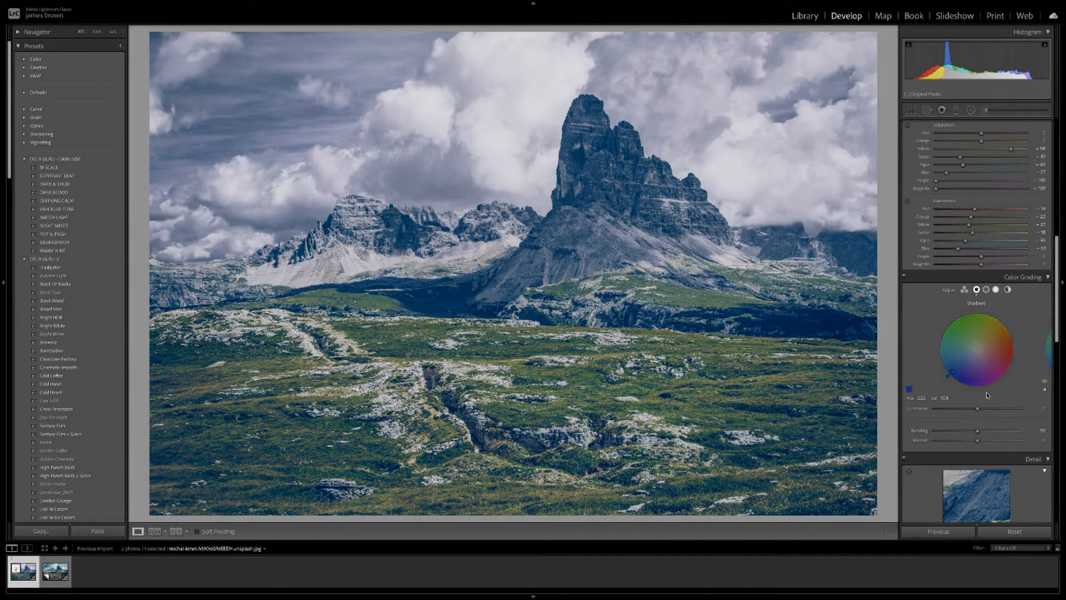
# Give the Color Grading highlights wheel a warm yellow tint, then ease its strength.
pyautogui.click(995, 290)
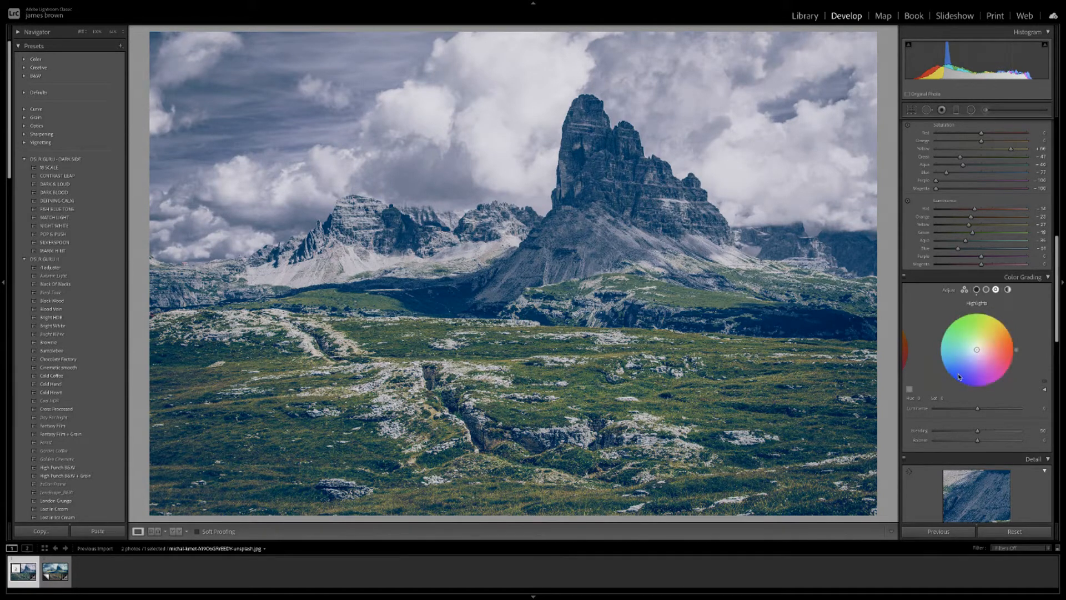
pyautogui.moveTo(1021, 351); pyautogui.dragTo(1006, 324)
pyautogui.click(962, 382)
pyautogui.moveTo(962, 383); pyautogui.dragTo(1003, 324)
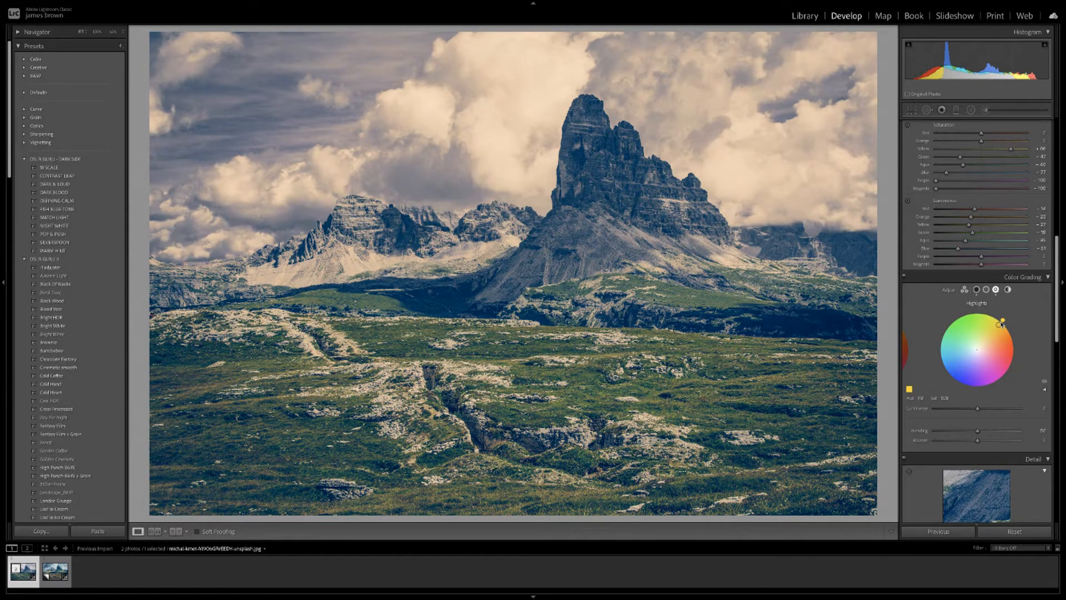
pyautogui.moveTo(1002, 324)
pyautogui.mouseDown()
pyautogui.moveTo(991, 335)
pyautogui.moveTo(1014, 323)
pyautogui.mouseUp()
pyautogui.moveTo(1013, 323); pyautogui.dragTo(984, 346)
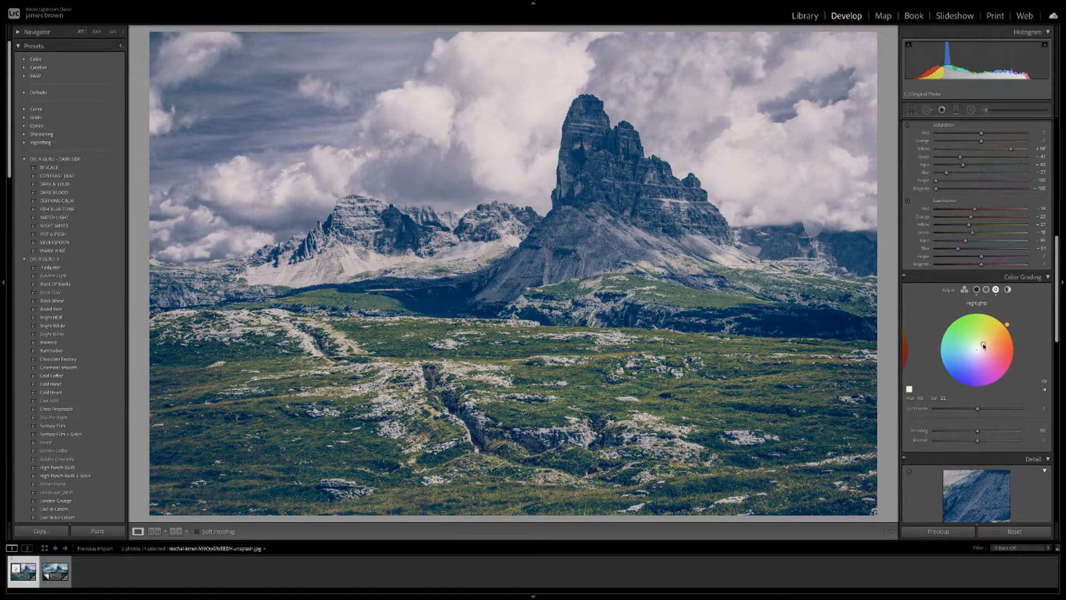
pyautogui.moveTo(983, 346); pyautogui.dragTo(985, 345)
# Set colour grading Blending to 61 and shift Balance left to cool the photo.
pyautogui.click(965, 290)
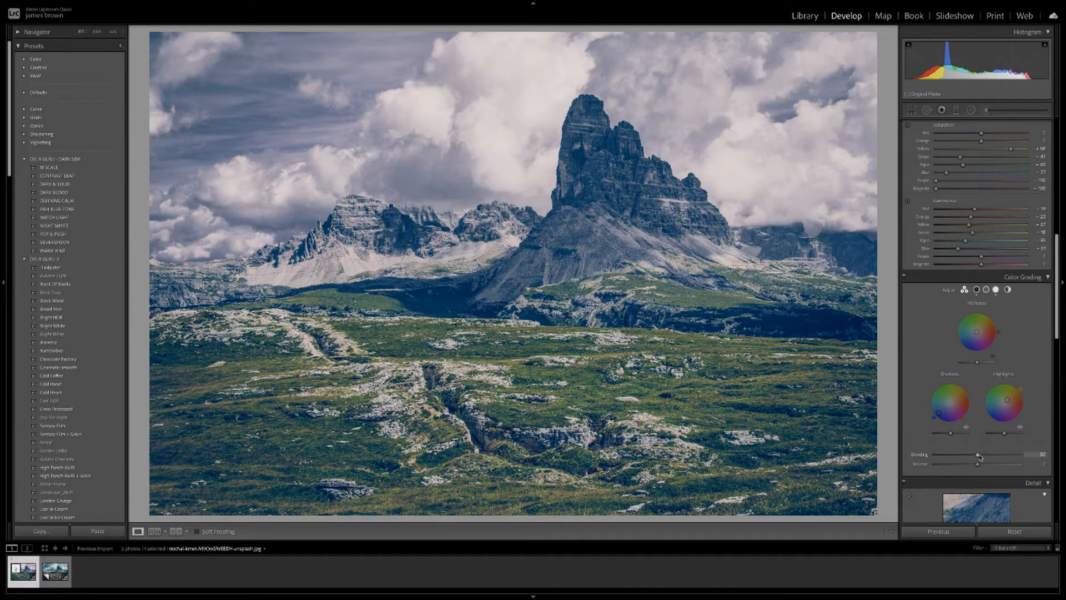
pyautogui.moveTo(978, 455); pyautogui.dragTo(925, 460)
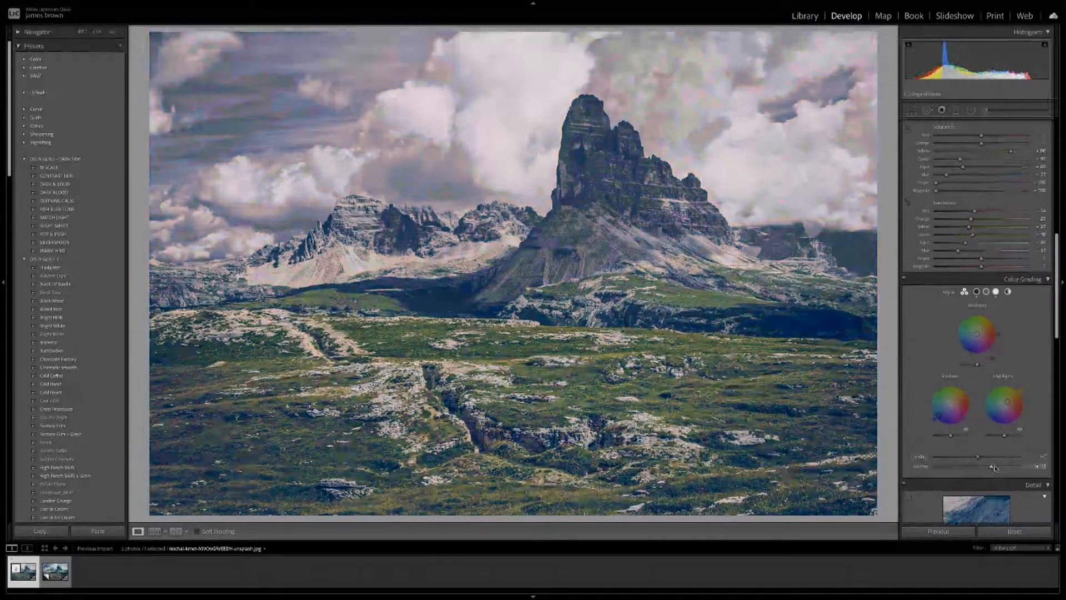
pyautogui.moveTo(994, 467)
pyautogui.mouseDown()
pyautogui.moveTo(947, 467)
pyautogui.moveTo(1011, 467)
pyautogui.moveTo(980, 471)
pyautogui.mouseUp()
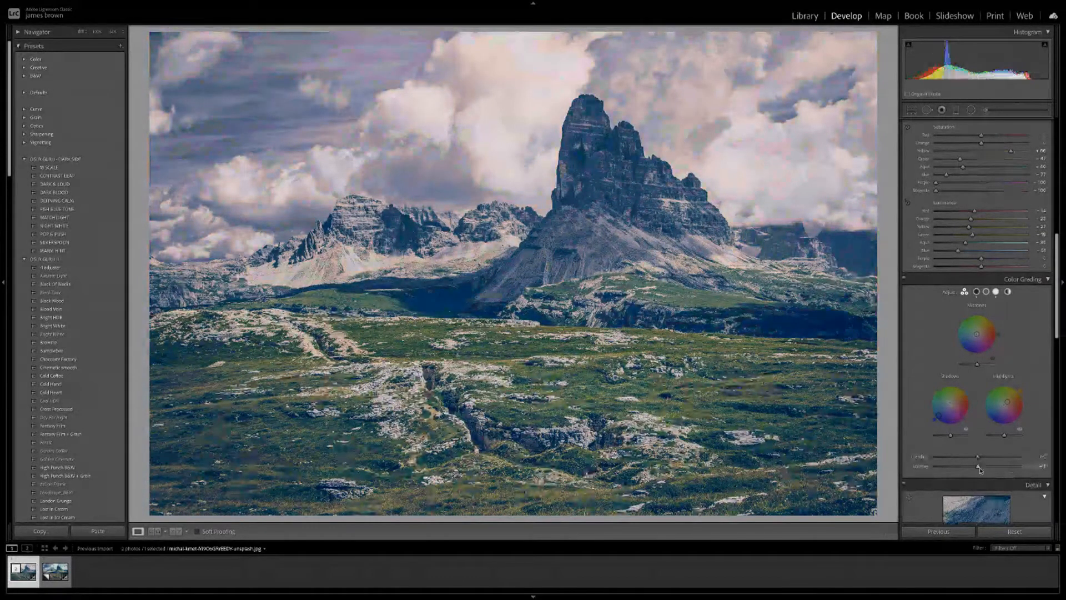
pyautogui.scroll(-1, 980, 467)
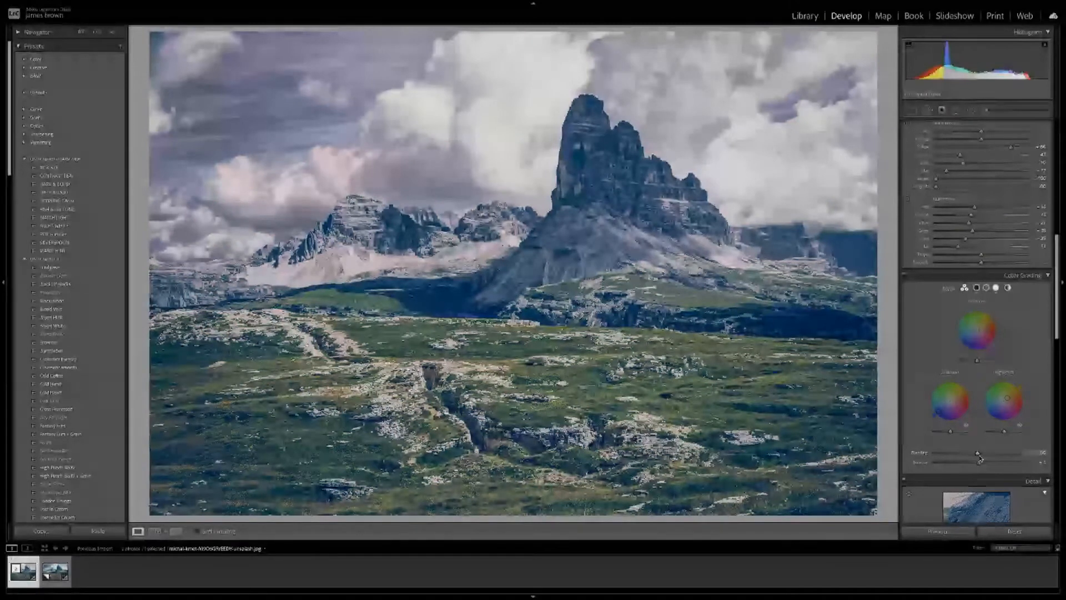
pyautogui.moveTo(980, 464); pyautogui.dragTo(979, 464)
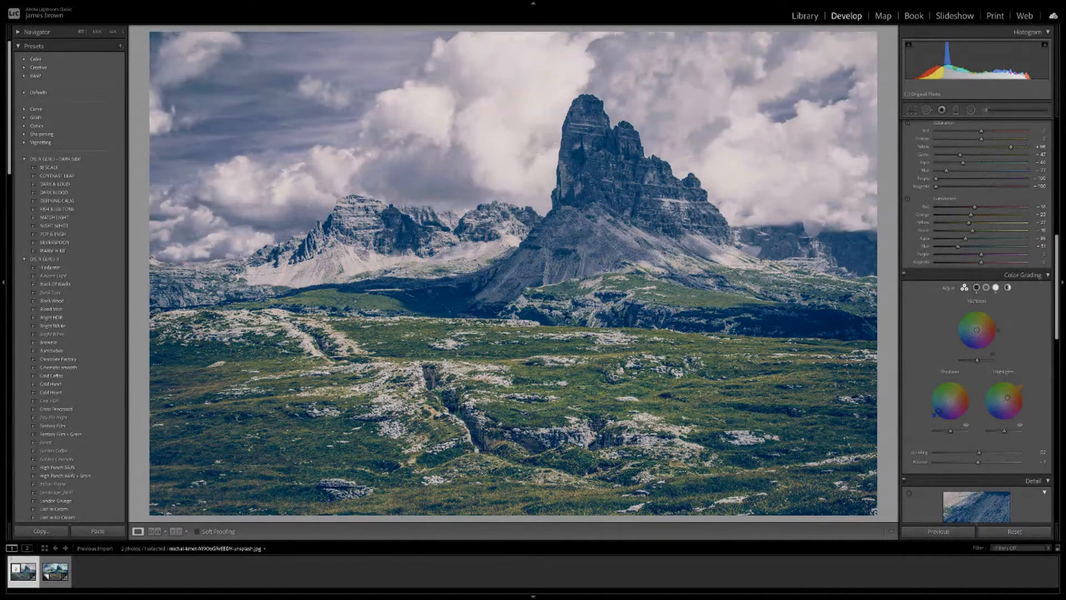
pyautogui.scroll(-5, 1015, 320)
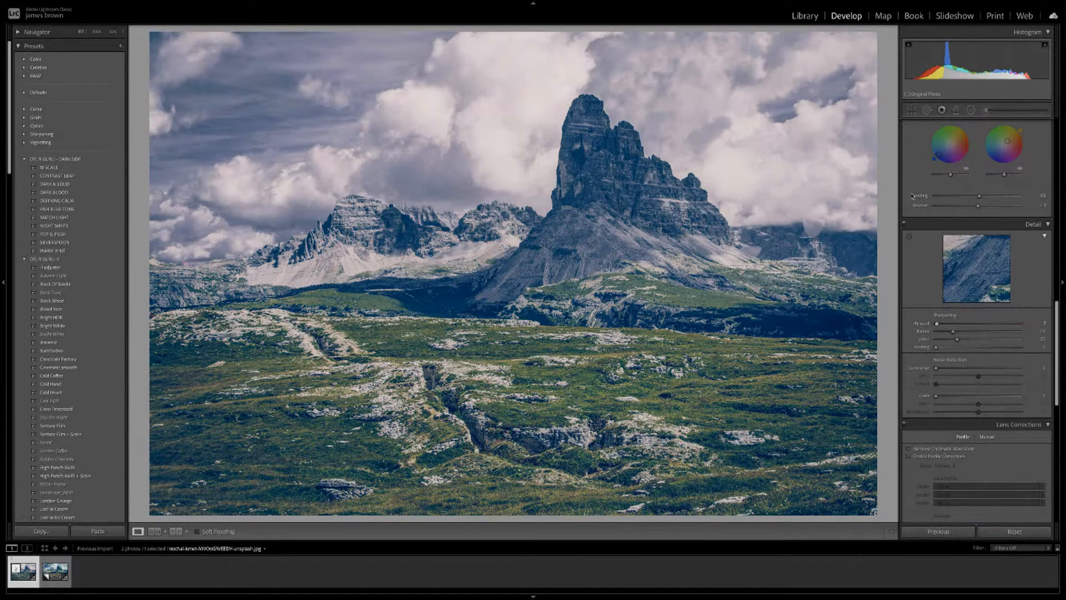
# Collapse the Effects, Detail and Lens Corrections panels to bring Calibration into view.
pyautogui.scroll(-6, 999, 286)
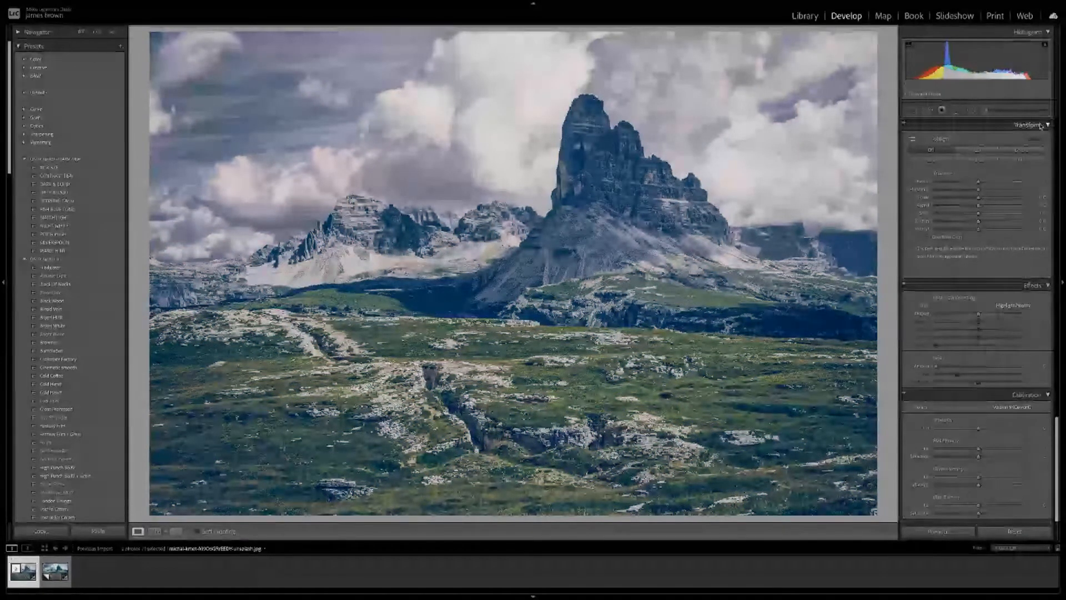
pyautogui.click(1048, 286)
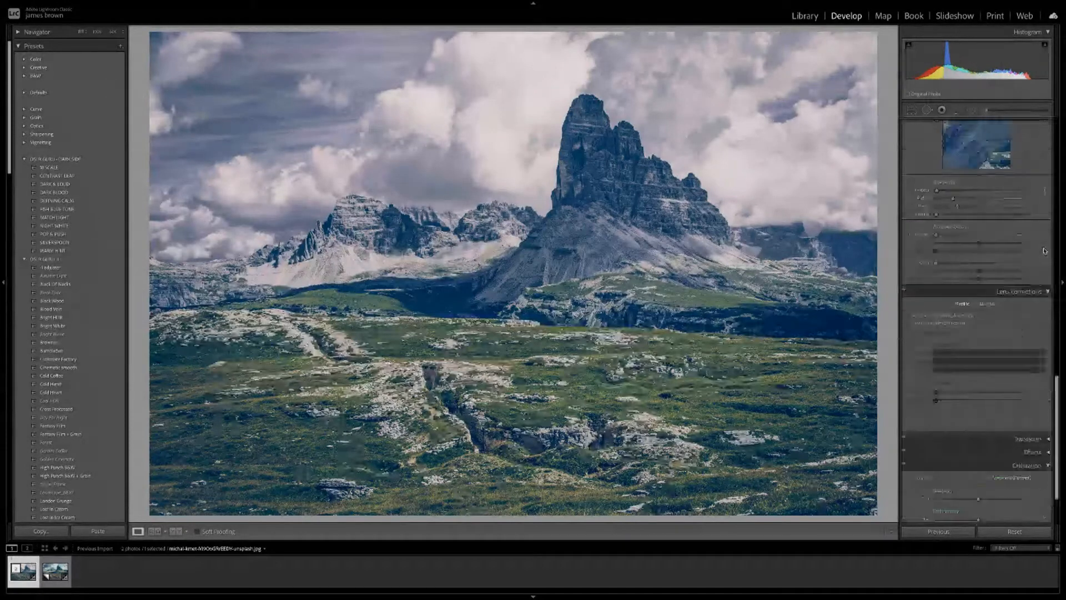
pyautogui.scroll(2, 1048, 222)
pyautogui.click(1048, 203)
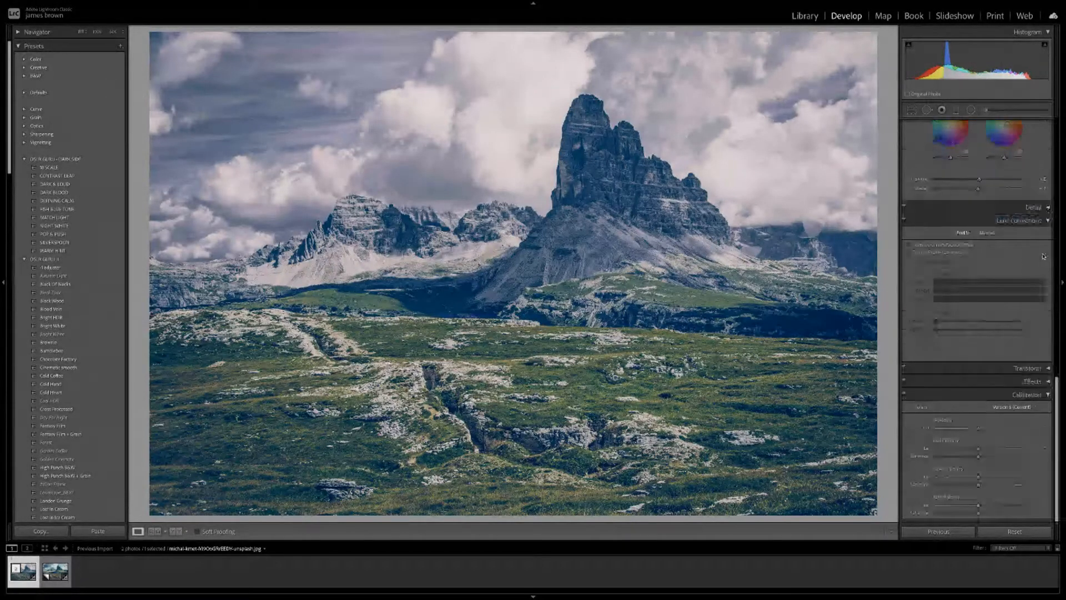
pyautogui.click(1048, 221)
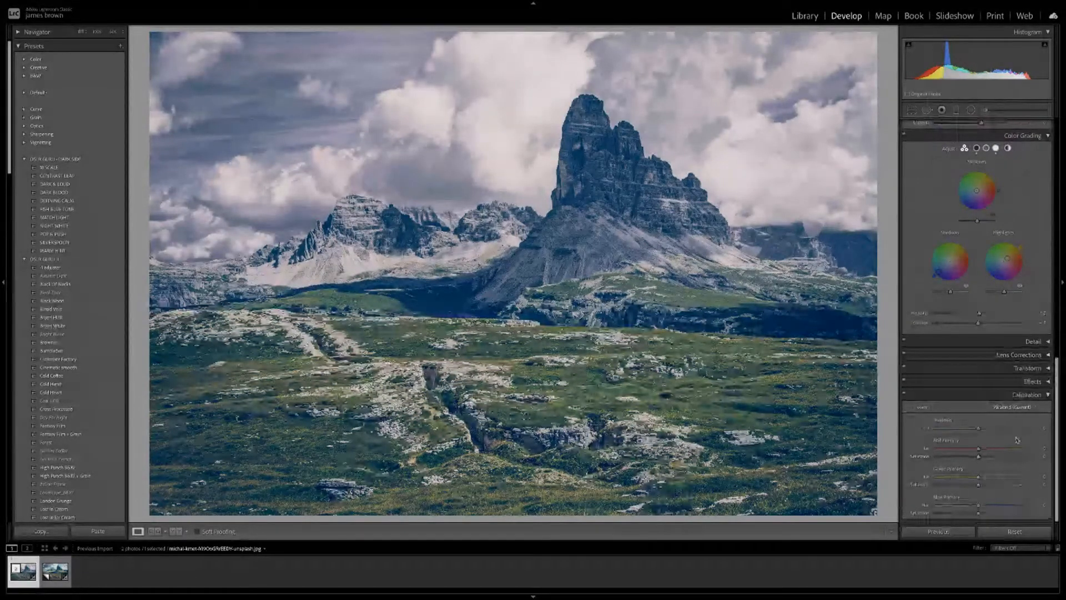
pyautogui.scroll(-1, 989, 470)
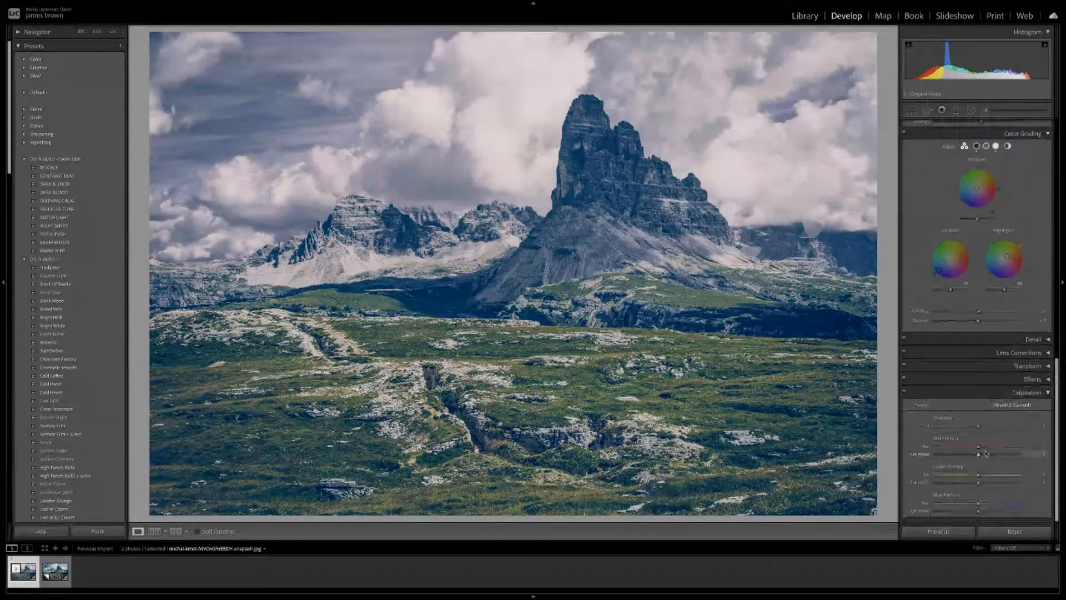
pyautogui.scroll(1, 987, 449)
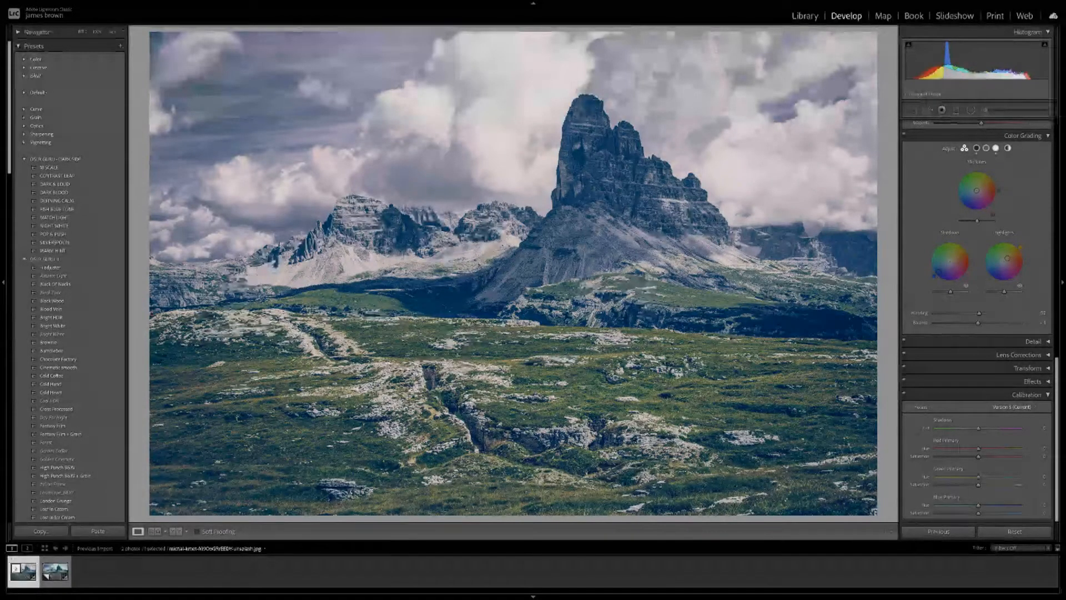
# Set Red Primary Hue to -51 and Green Primary Hue to about -7, and raise Green Primary Saturation.
pyautogui.moveTo(979, 449); pyautogui.dragTo(975, 451)
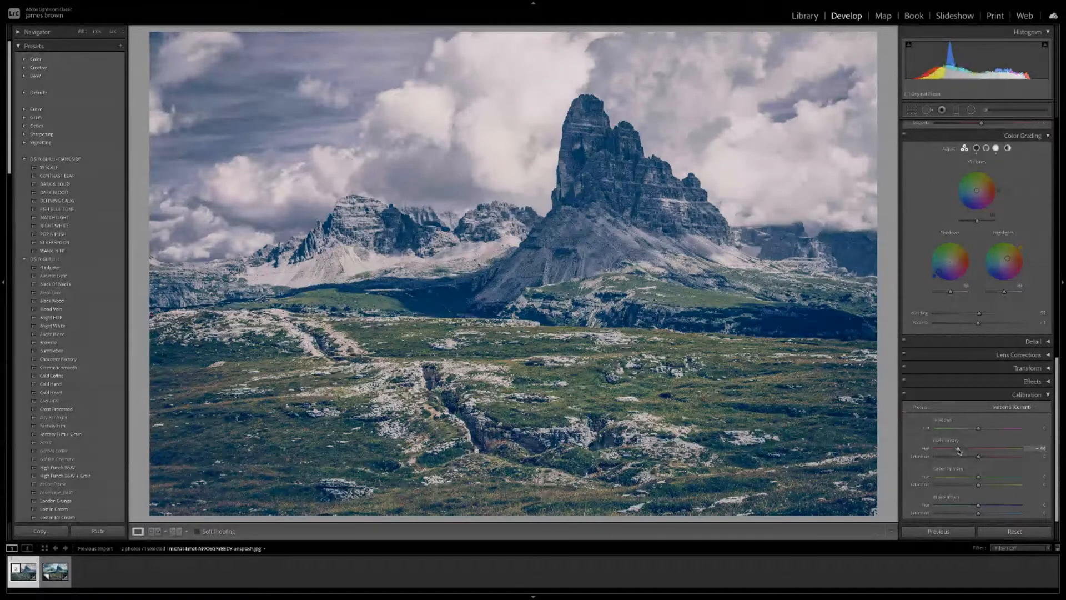
pyautogui.moveTo(958, 451); pyautogui.dragTo(957, 451)
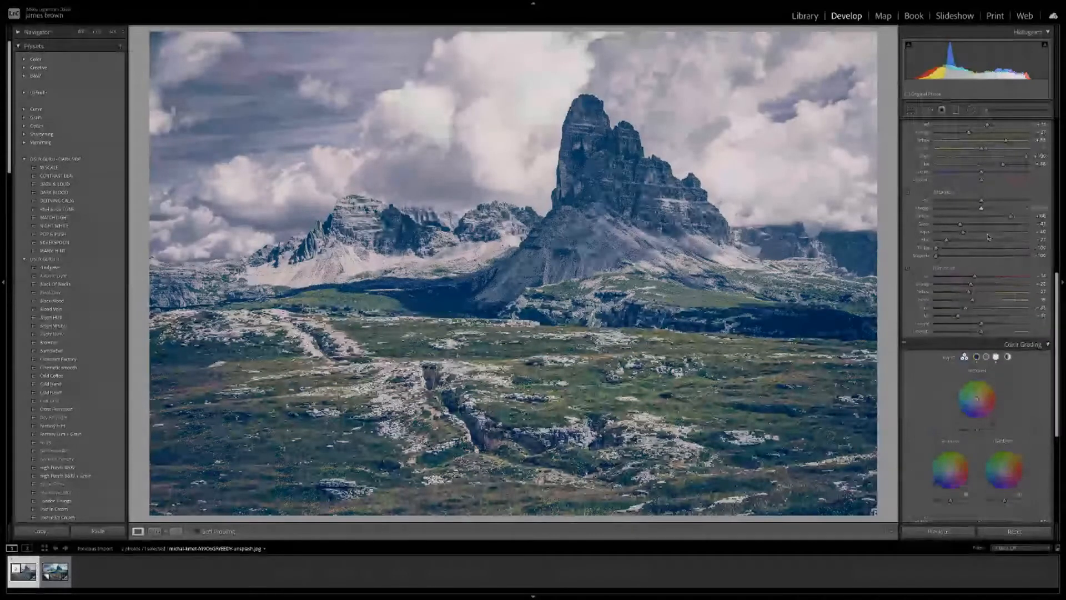
pyautogui.scroll(-3, 983, 261)
pyautogui.scroll(-5, 1007, 451)
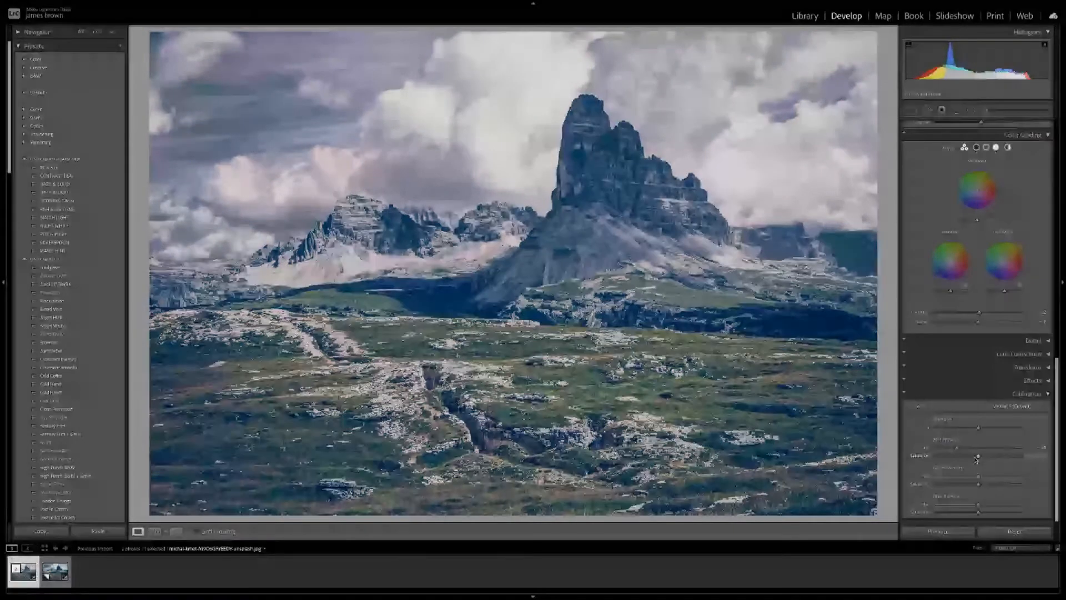
pyautogui.moveTo(978, 478); pyautogui.dragTo(973, 478)
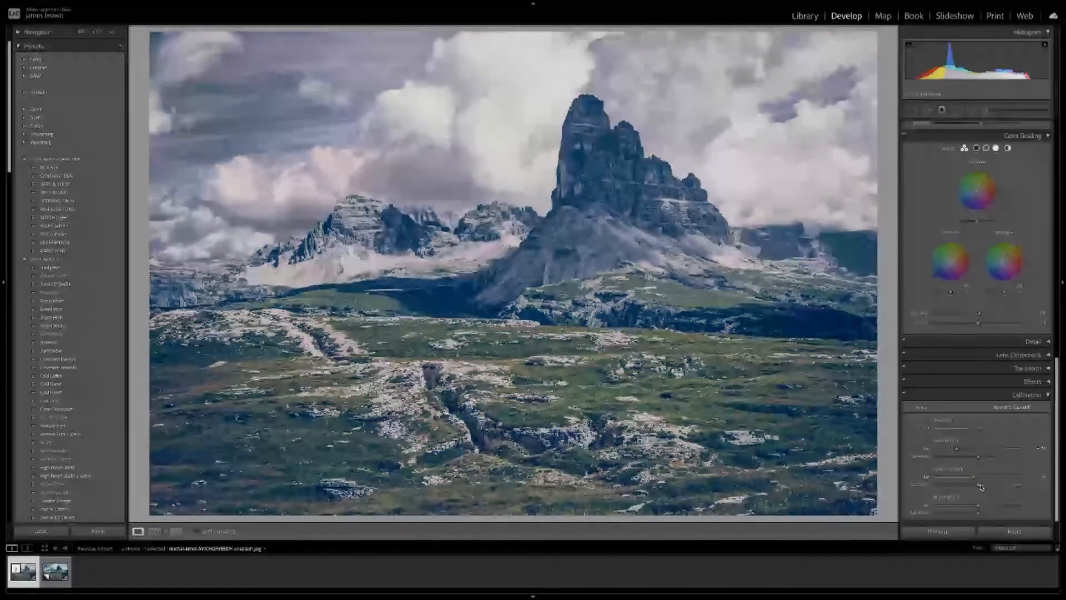
pyautogui.moveTo(981, 487)
pyautogui.mouseDown()
pyautogui.moveTo(1000, 486)
pyautogui.moveTo(941, 486)
pyautogui.moveTo(992, 484)
pyautogui.mouseUp()
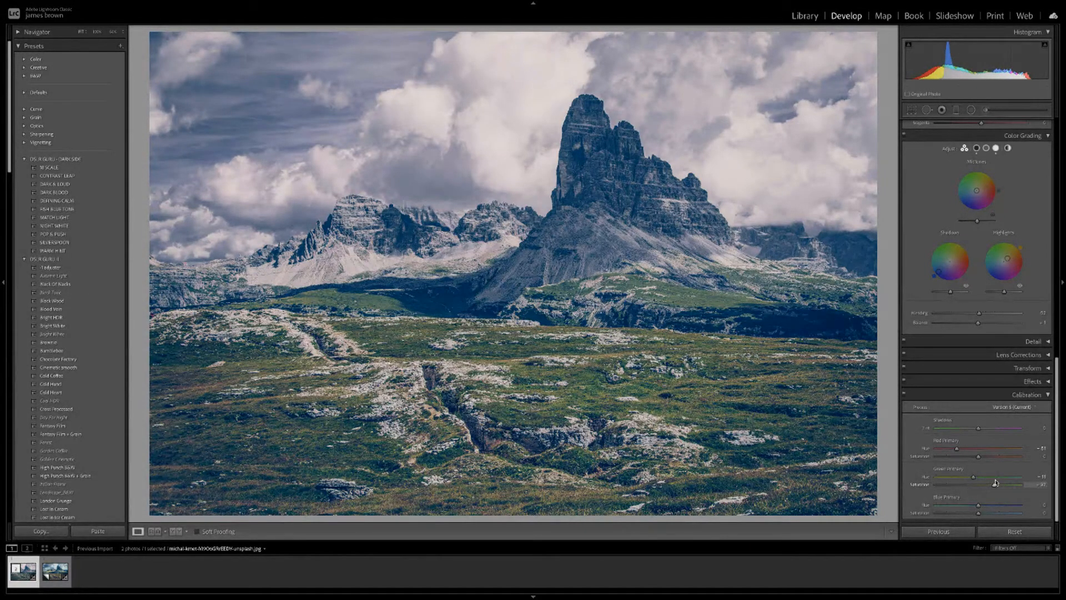
# Shift Blue Primary Hue, settling at about -21 to mute and brown the grass.
pyautogui.scroll(-1, 990, 467)
pyautogui.scroll(1, 989, 467)
pyautogui.moveTo(979, 506)
pyautogui.mouseDown()
pyautogui.moveTo(965, 506)
pyautogui.moveTo(999, 505)
pyautogui.mouseUp()
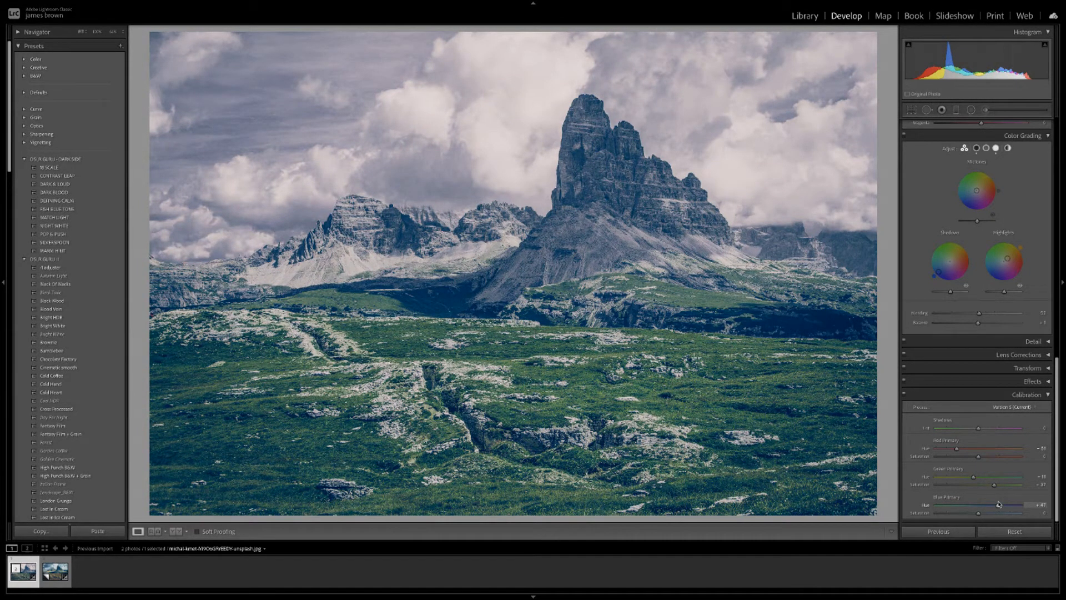
pyautogui.moveTo(999, 505); pyautogui.dragTo(970, 505)
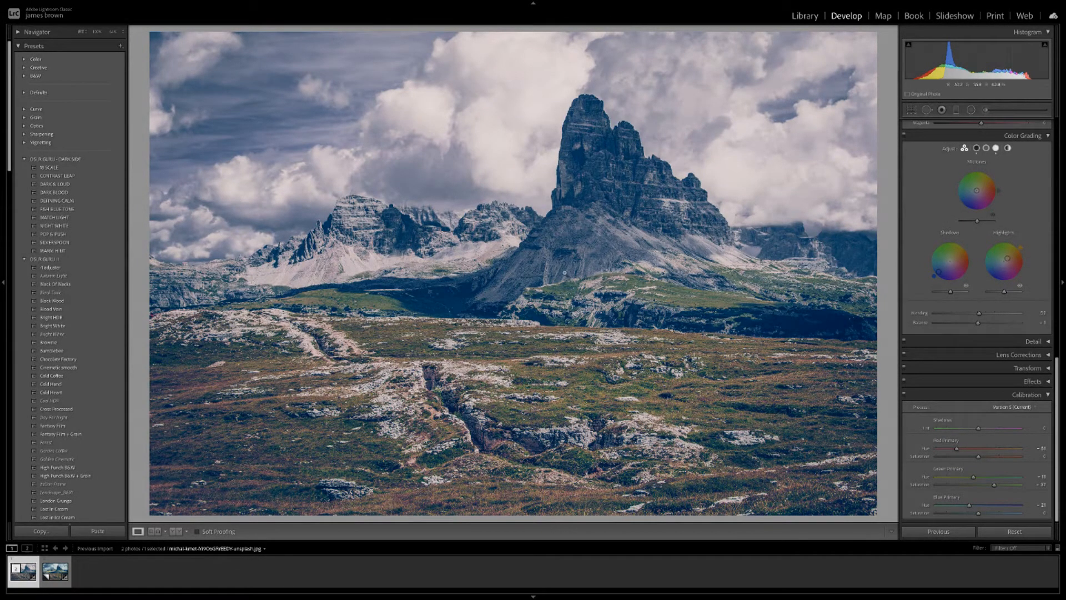
pyautogui.scroll(5, 990, 226)
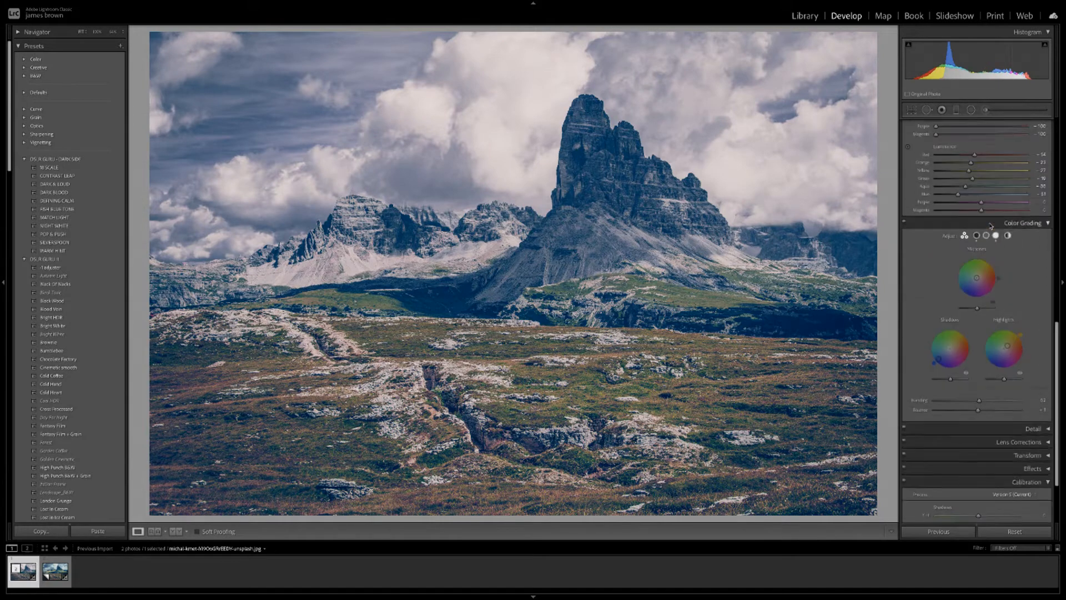
pyautogui.scroll(6, 990, 227)
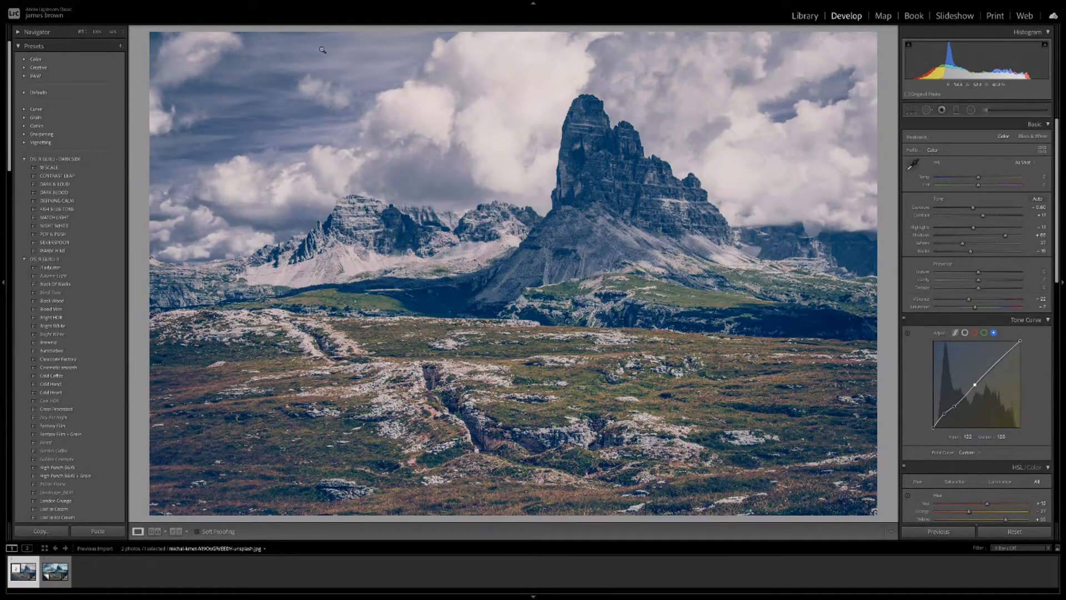
# Draw a graduated filter down from the top, limited by a Color range mask sampled from the sky.
pyautogui.click(957, 110)
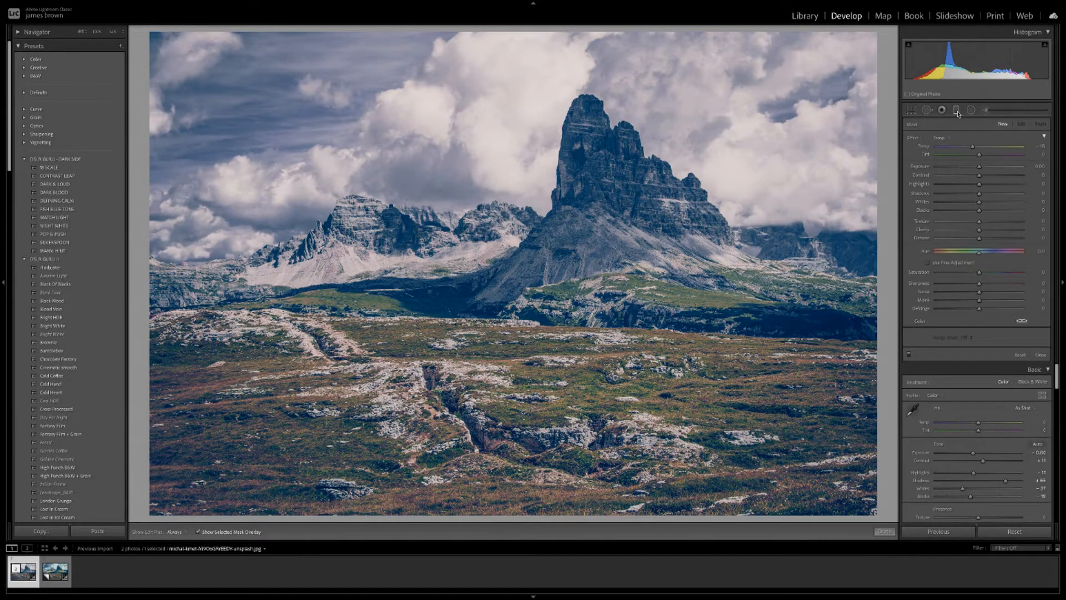
pyautogui.moveTo(553, 35); pyautogui.dragTo(570, 264)
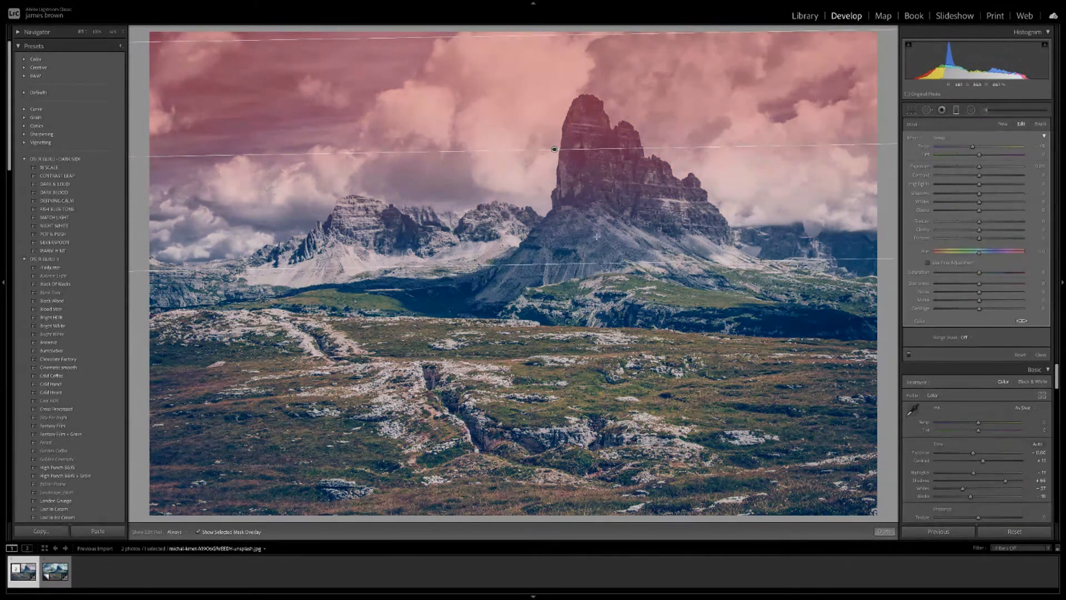
pyautogui.click(972, 338)
pyautogui.click(987, 348)
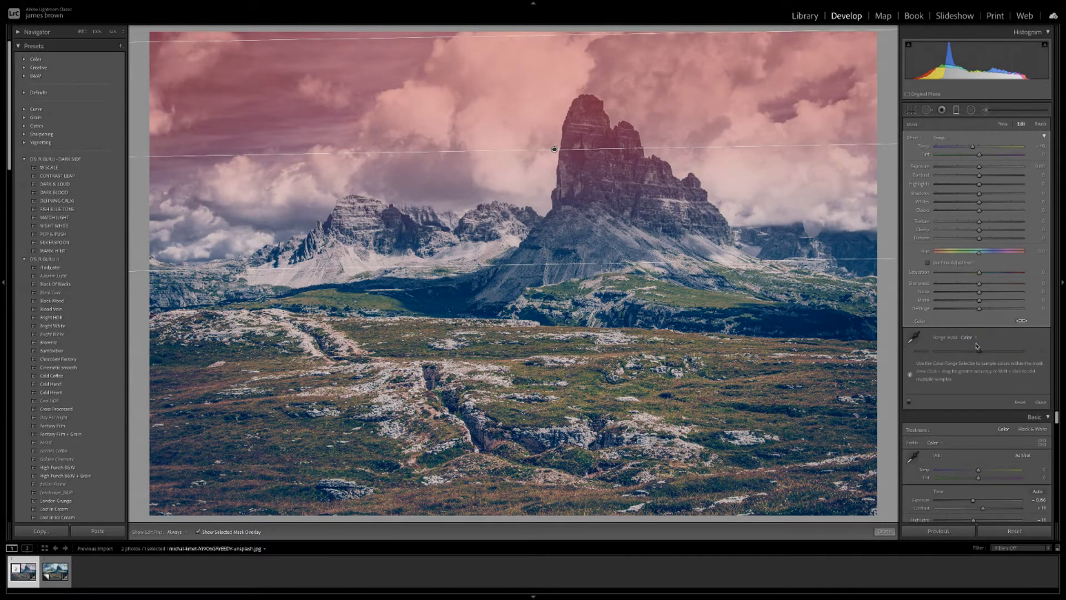
pyautogui.click(913, 338)
pyautogui.moveTo(361, 79); pyautogui.dragTo(388, 97)
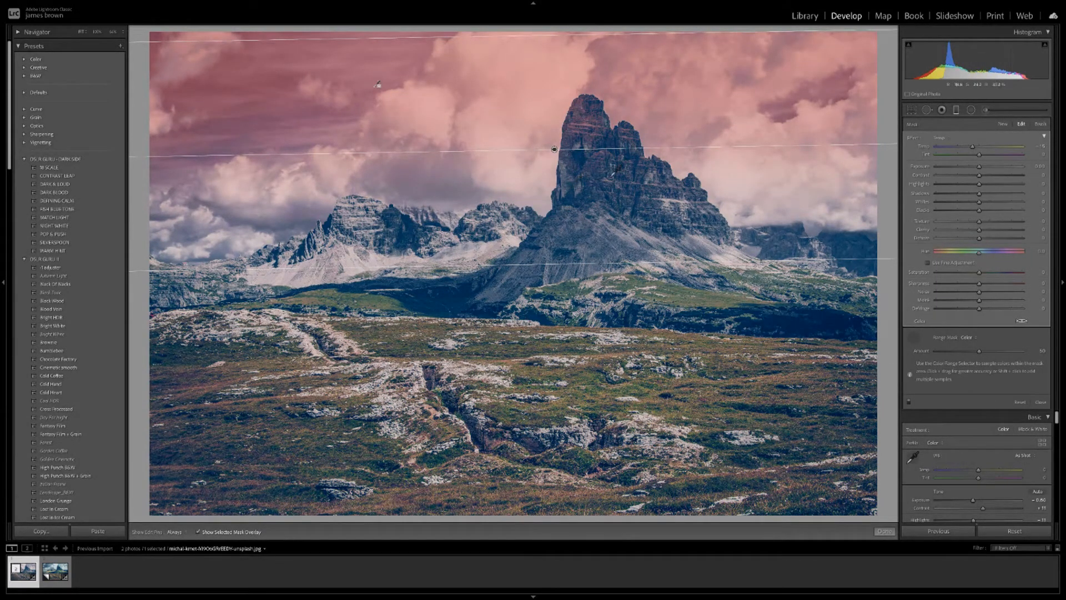
# Switch the sky filter's range mask to Luminance, deleting an accidental extra graduated filter.
pyautogui.click(967, 339)
pyautogui.click(973, 346)
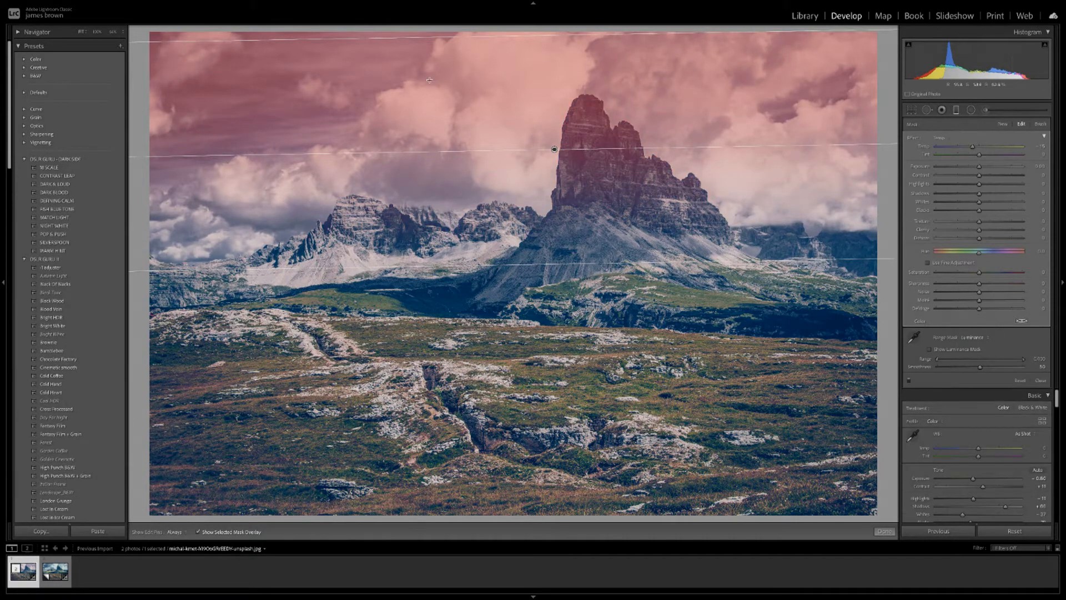
pyautogui.moveTo(382, 78); pyautogui.dragTo(383, 105)
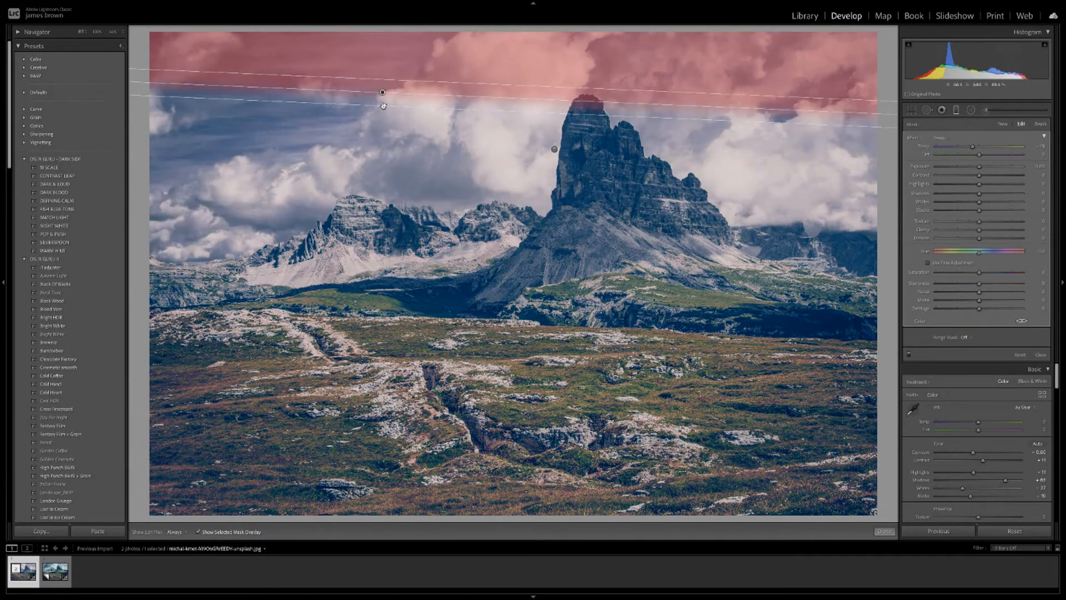
pyautogui.press('Delete')
pyautogui.click(554, 149)
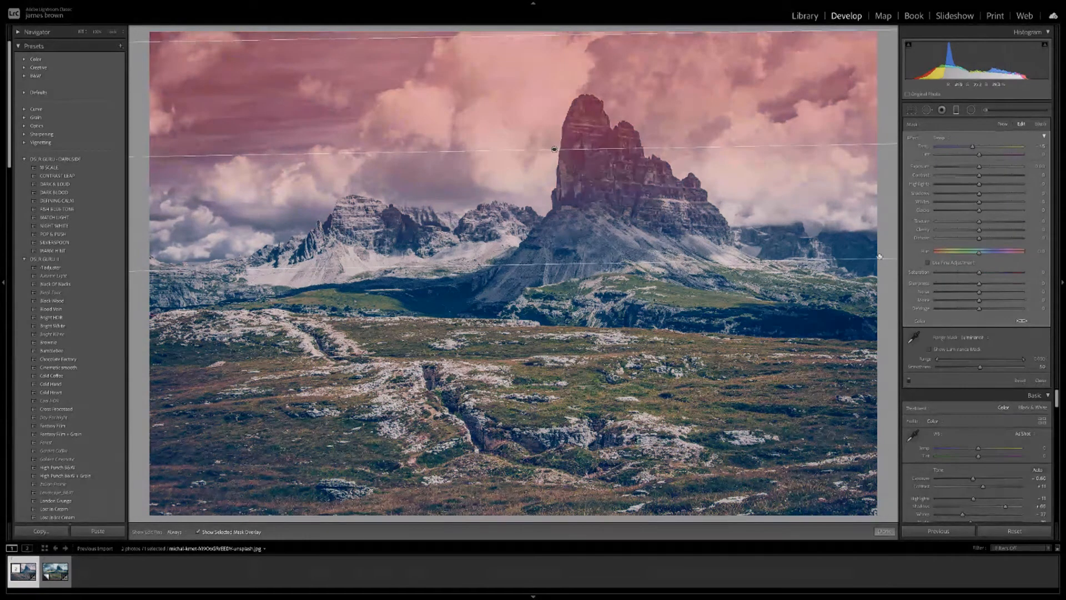
# Restrict the luminance range to about 66–99 and lower the mask smoothness.
pyautogui.click(913, 337)
pyautogui.moveTo(940, 361); pyautogui.dragTo(1021, 361)
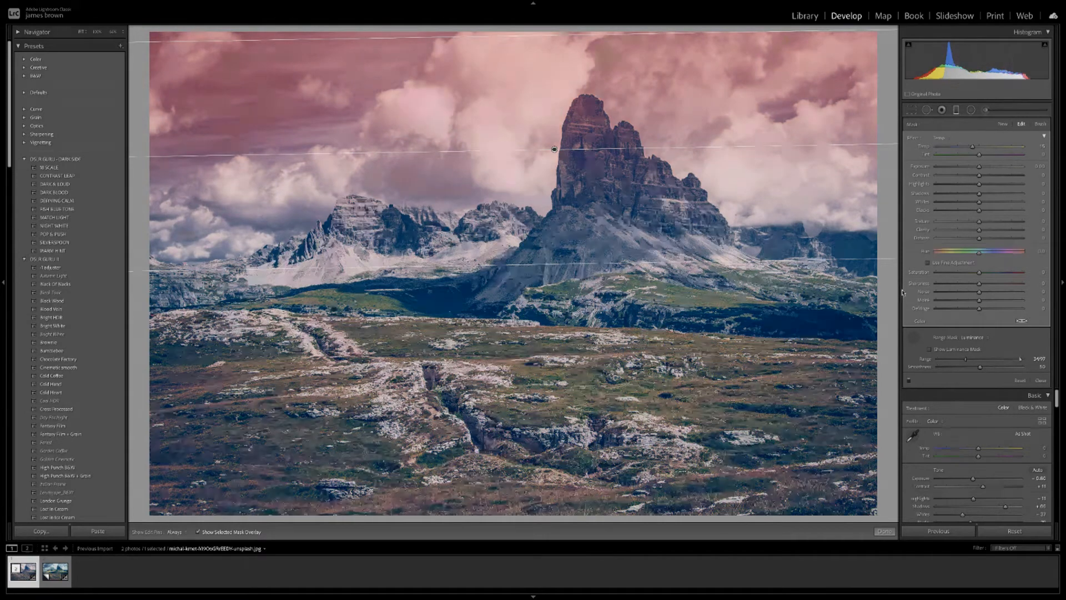
pyautogui.moveTo(1021, 360)
pyautogui.mouseDown()
pyautogui.moveTo(976, 361)
pyautogui.moveTo(1035, 361)
pyautogui.mouseUp()
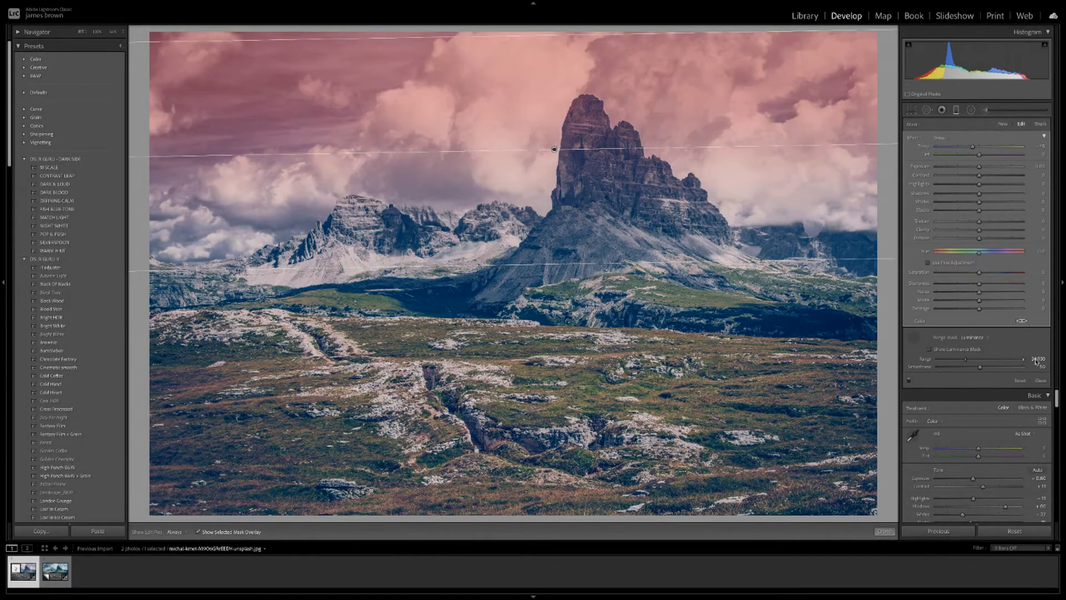
pyautogui.moveTo(966, 359); pyautogui.dragTo(994, 361)
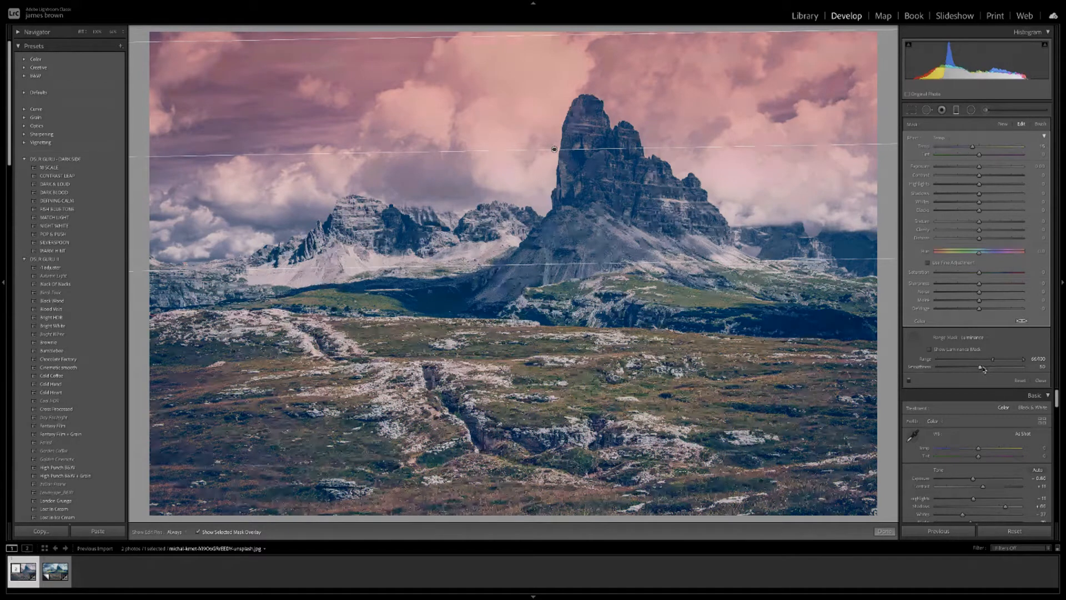
pyautogui.moveTo(982, 368); pyautogui.dragTo(943, 375)
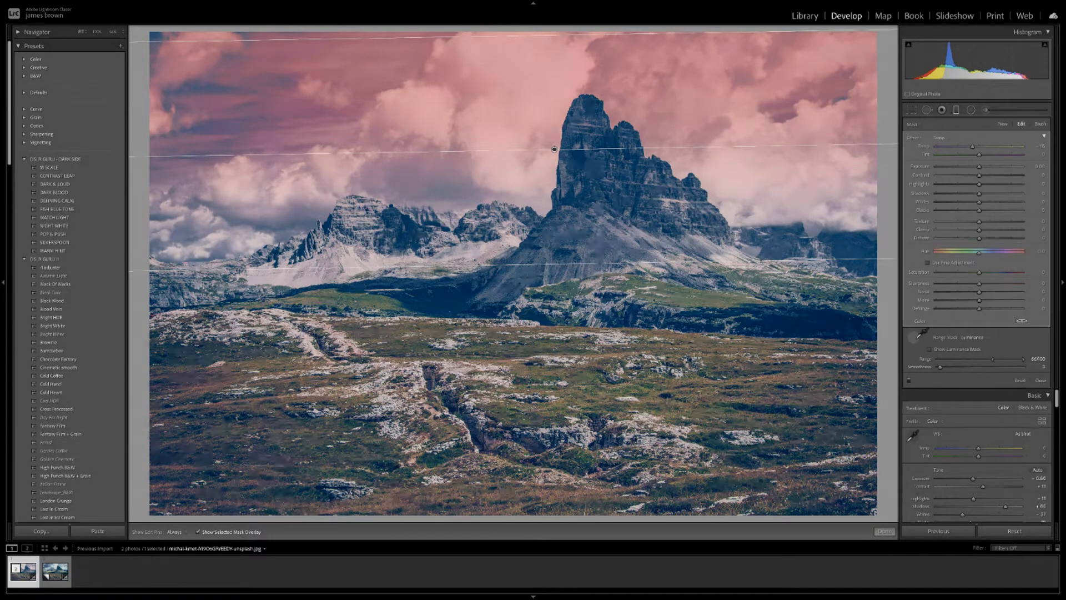
# Preview the luminance mask, sample the sky, and widen the range to about 41–100.
pyautogui.click(930, 349)
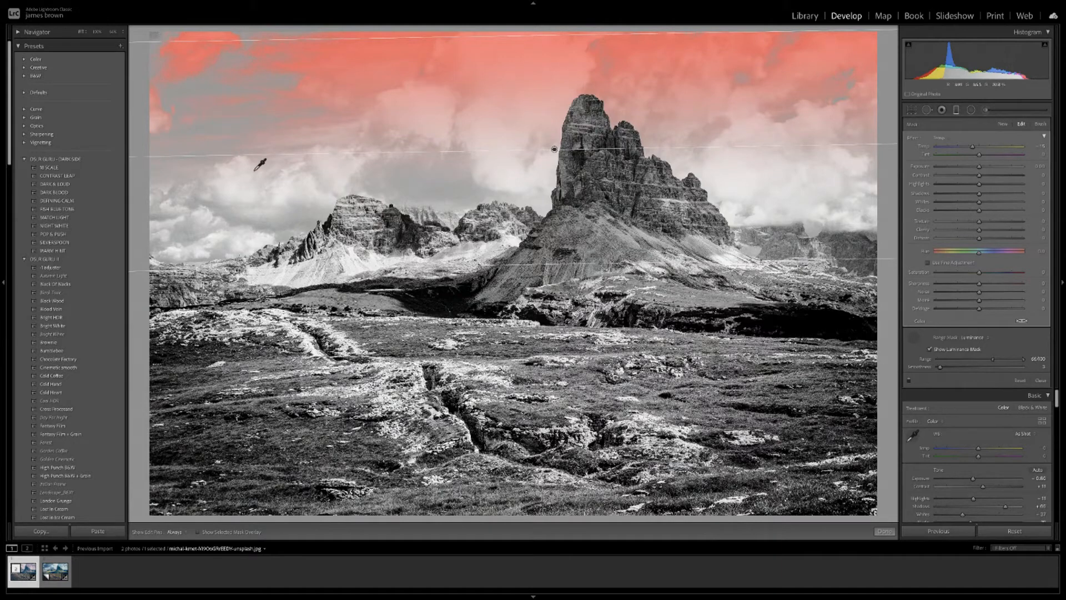
pyautogui.click(269, 177)
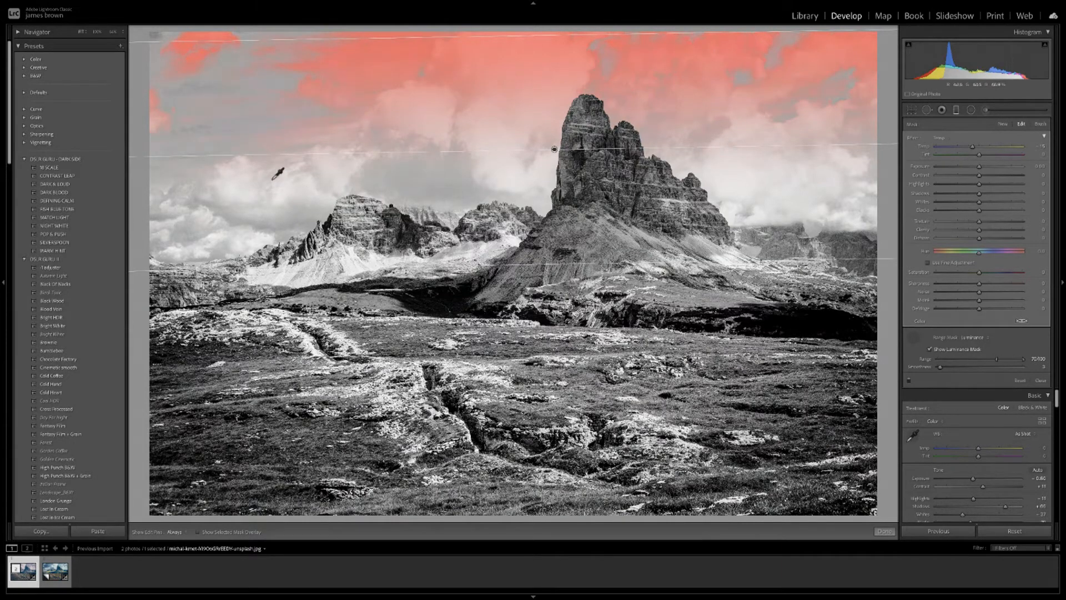
pyautogui.click(471, 183)
pyautogui.click(789, 163)
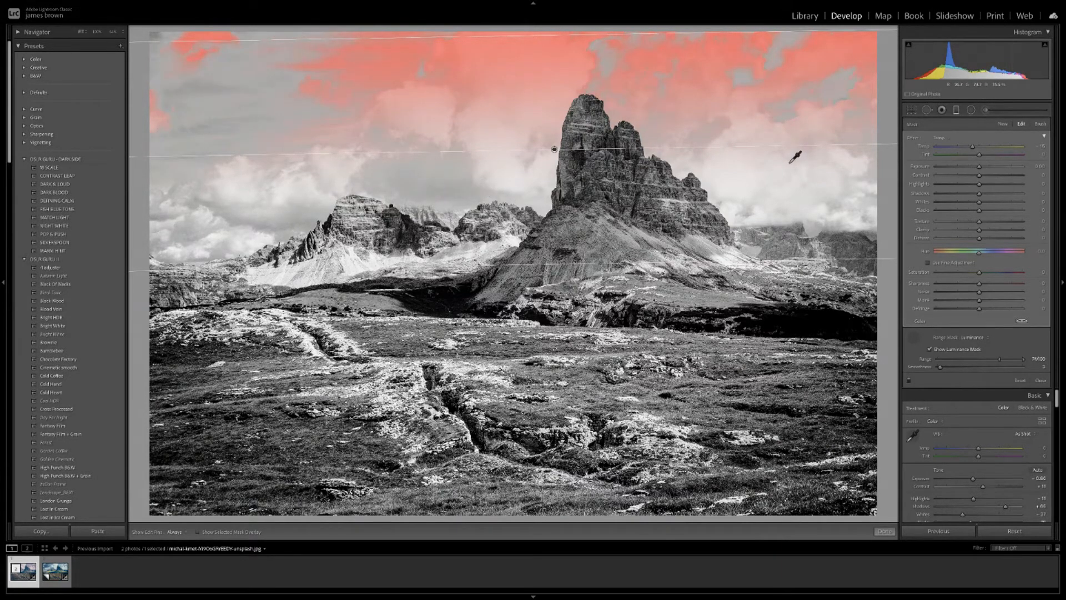
pyautogui.click(284, 73)
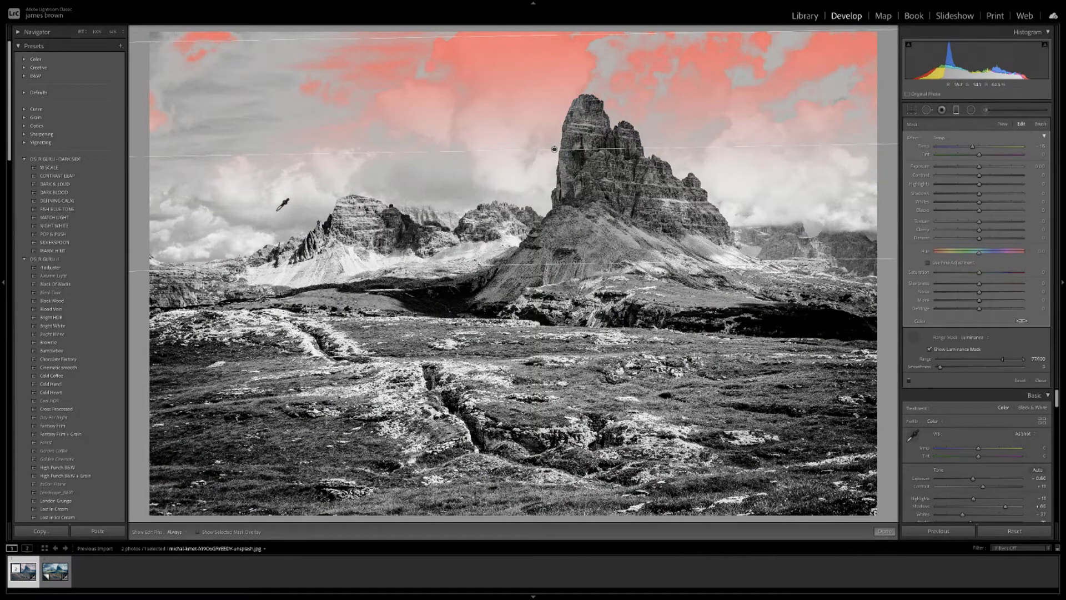
pyautogui.click(265, 212)
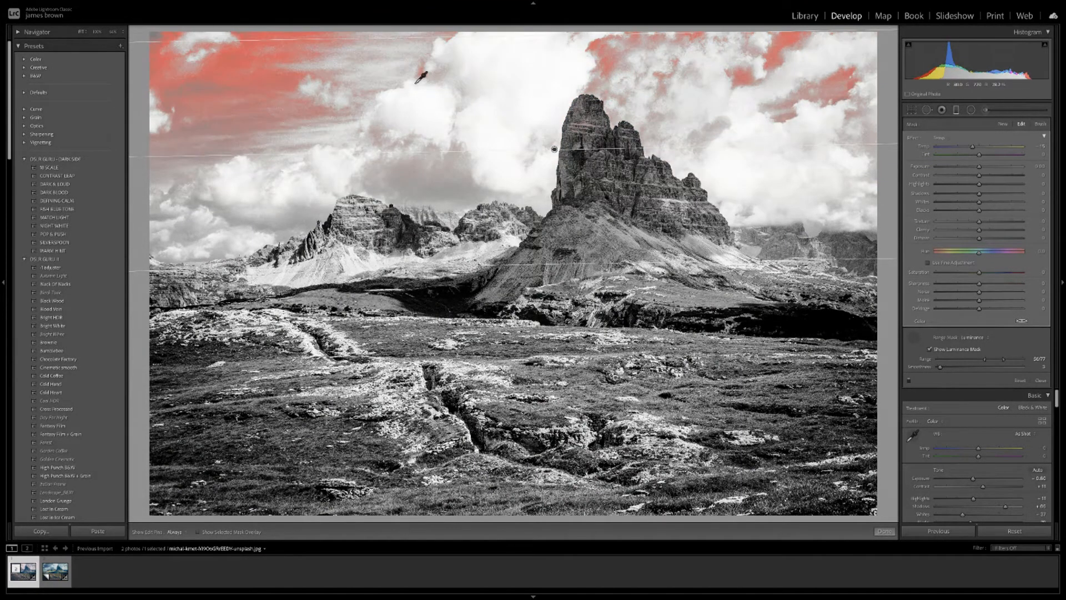
pyautogui.click(422, 77)
pyautogui.moveTo(1006, 360)
pyautogui.mouseDown()
pyautogui.moveTo(961, 362)
pyautogui.moveTo(987, 361)
pyautogui.mouseUp()
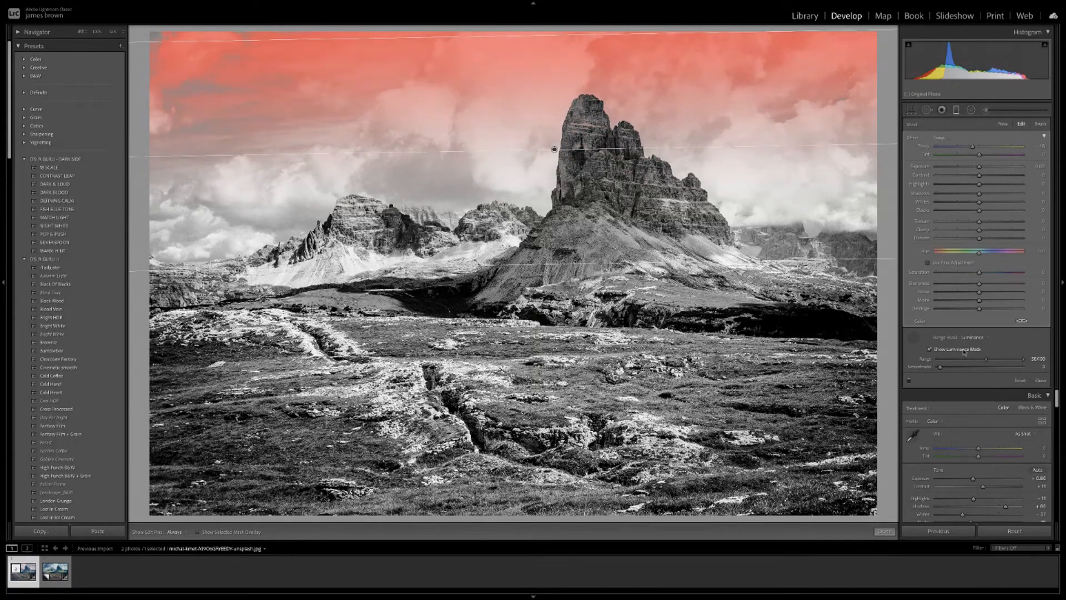
pyautogui.click(930, 350)
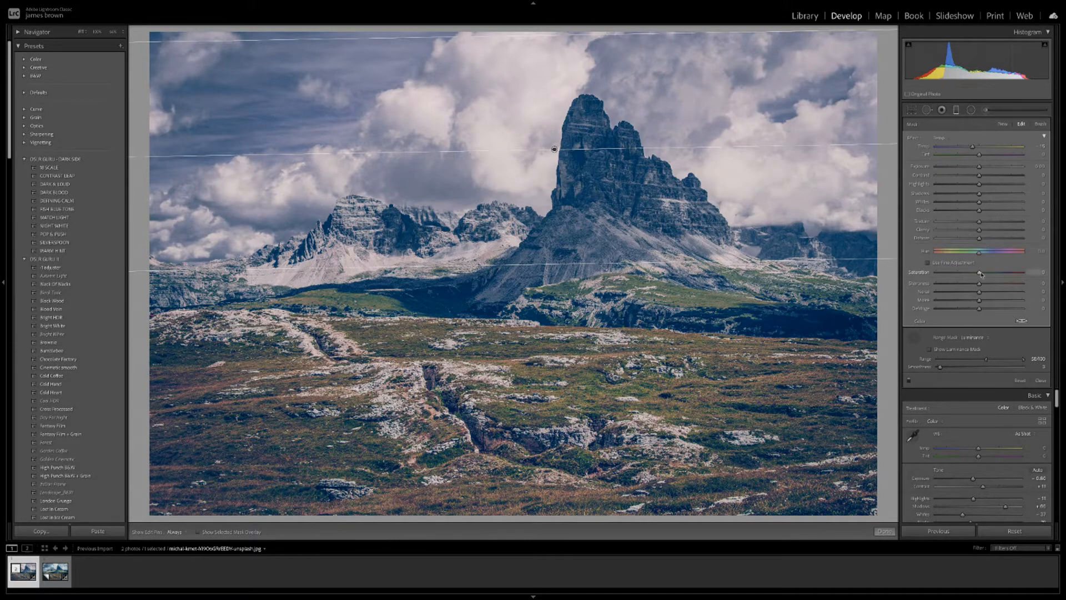
# Switch the sky filter's range mask back to Color with amount 52.
pyautogui.click(978, 337)
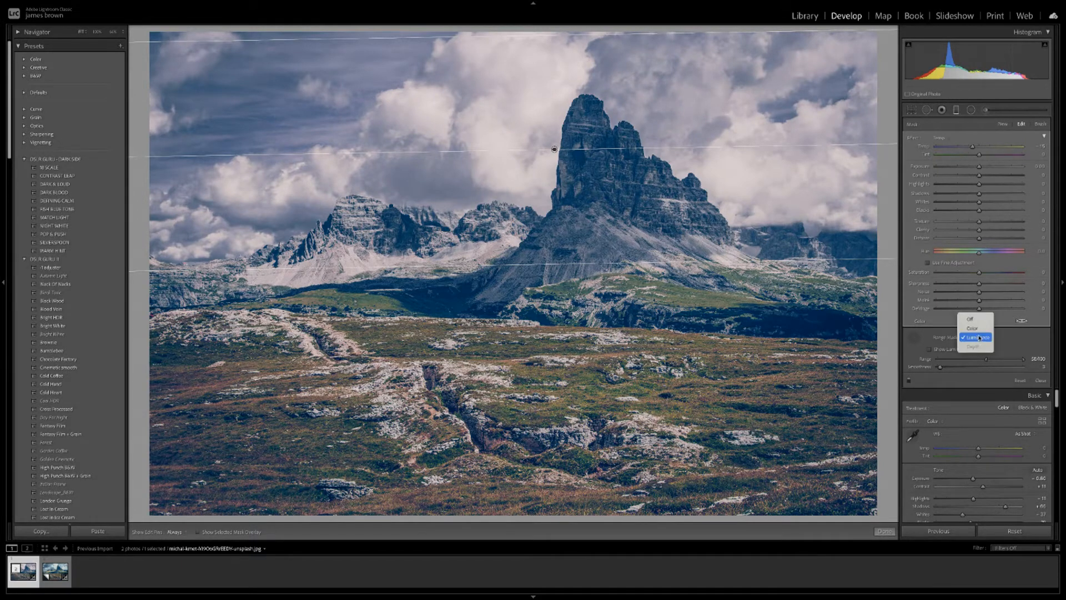
pyautogui.click(986, 330)
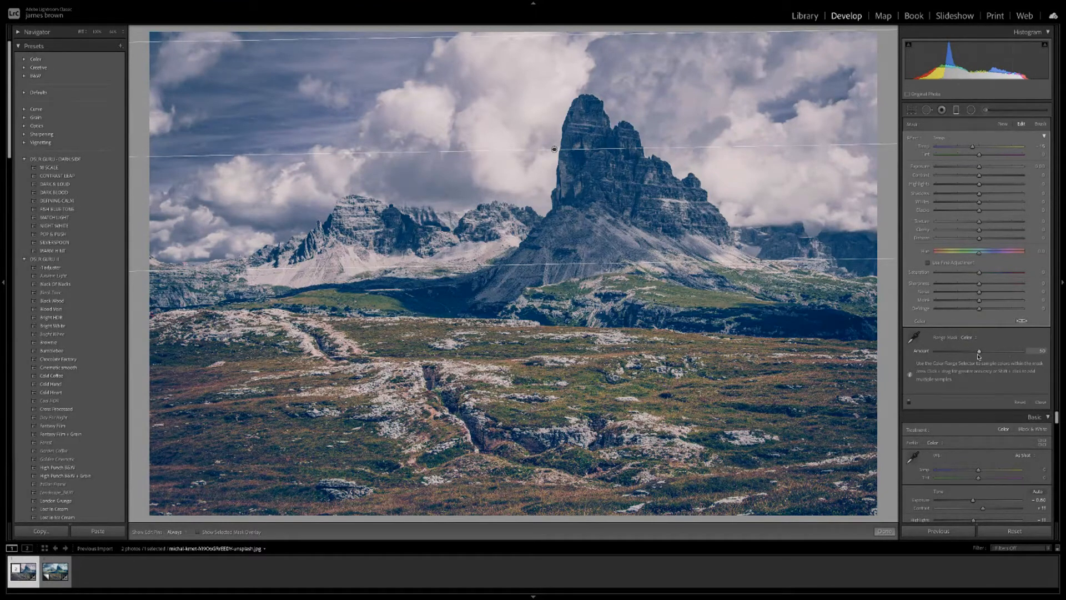
pyautogui.moveTo(980, 353); pyautogui.dragTo(982, 352)
# Delete two stray graduated filters, reselect the sky filter, and check its mask overlay.
pyautogui.moveTo(336, 92); pyautogui.dragTo(379, 147)
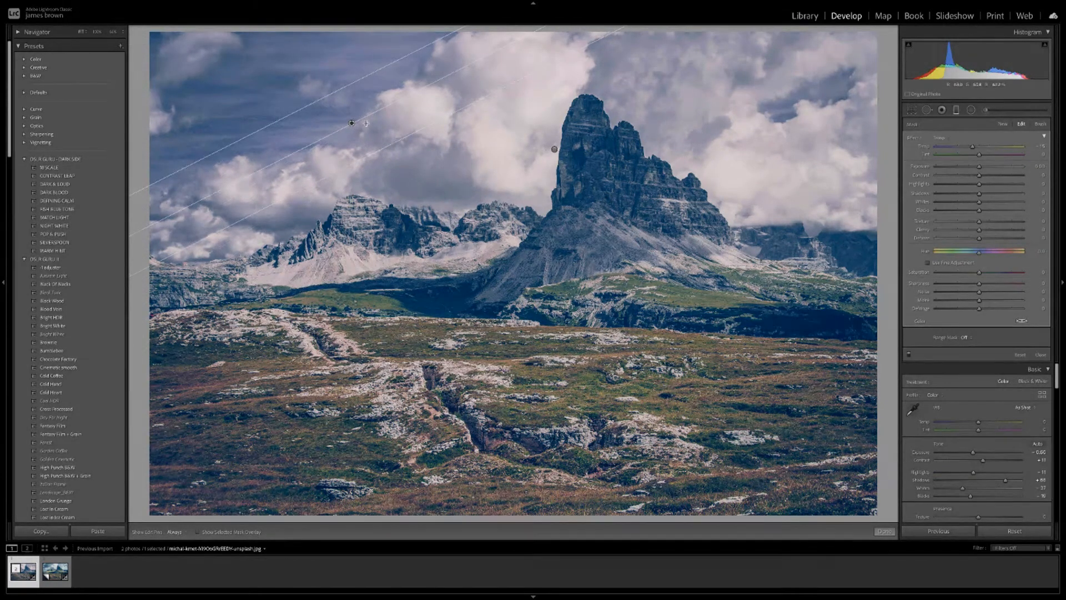
pyautogui.press('Delete')
pyautogui.click(554, 149)
pyautogui.moveTo(423, 100); pyautogui.dragTo(433, 129)
pyautogui.press('Delete')
pyautogui.click(555, 148)
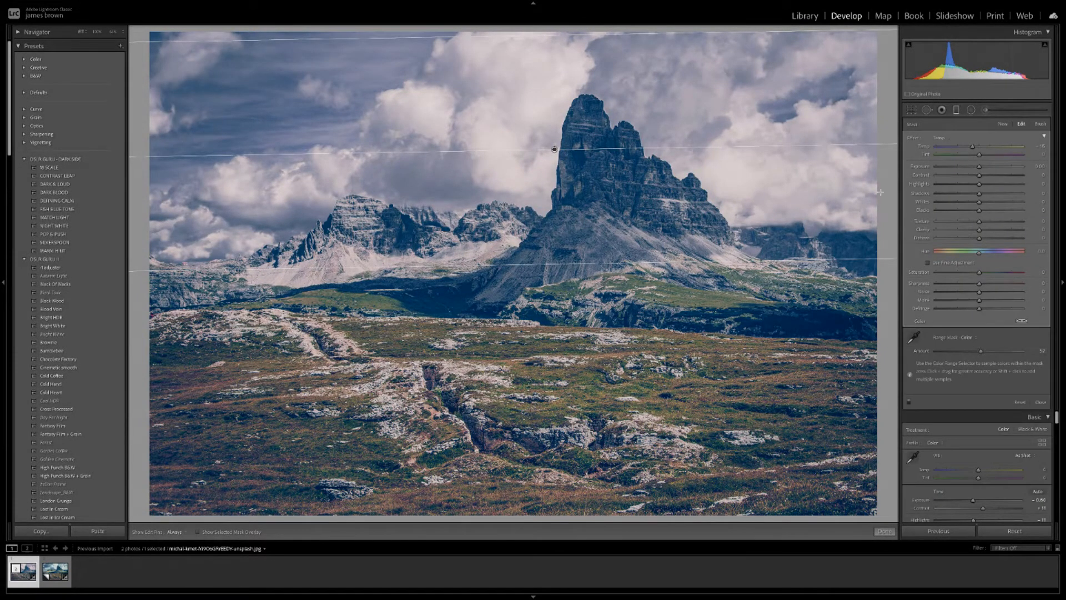
pyautogui.click(198, 533)
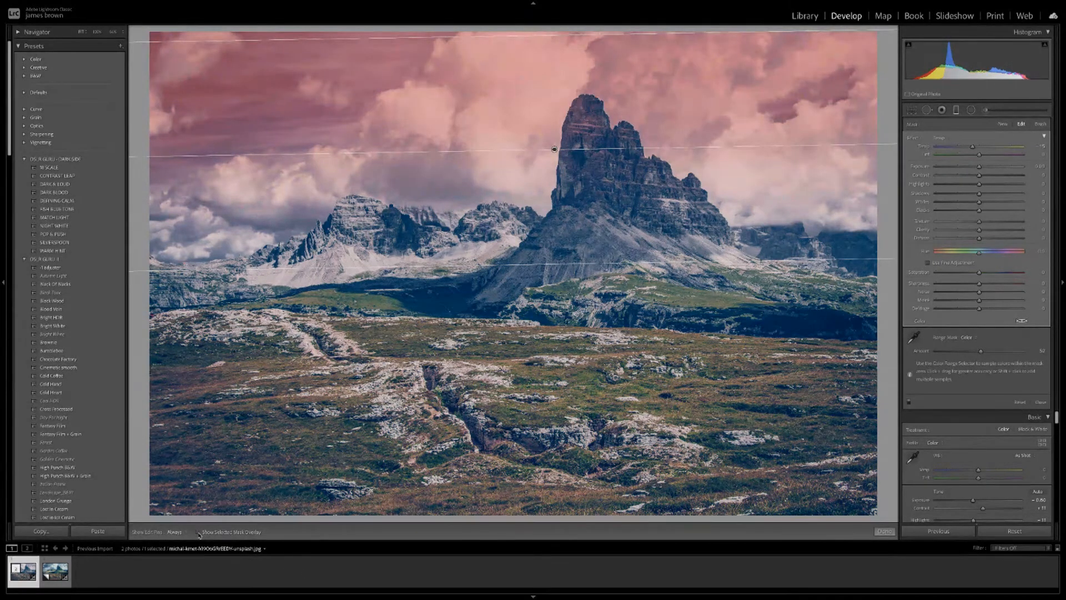
pyautogui.click(198, 533)
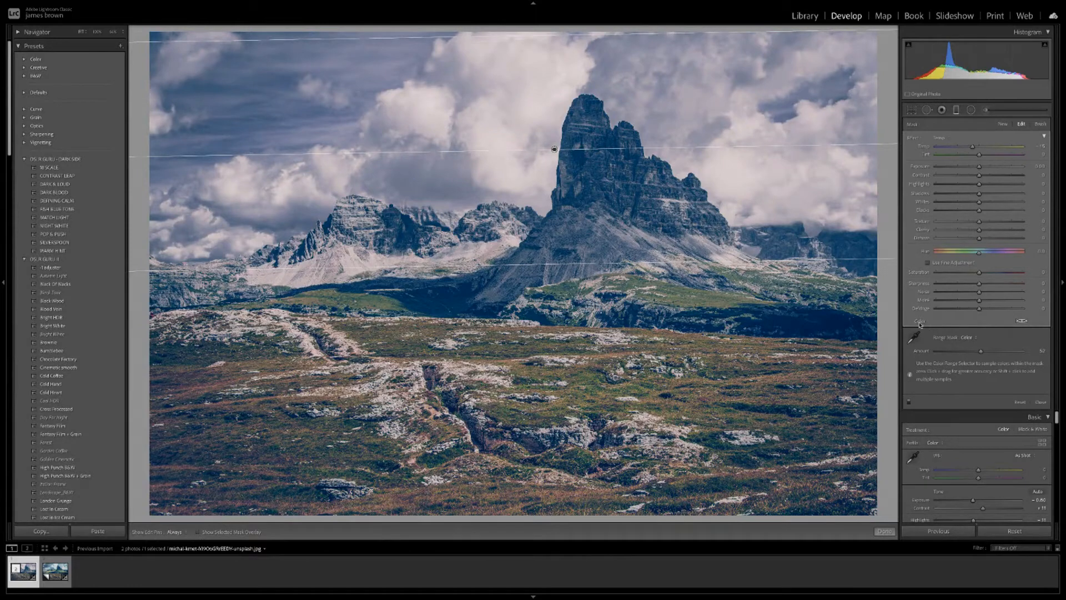
# Try several tint colours and settle on a light blue (hue 230) for the sky filter.
pyautogui.click(1022, 321)
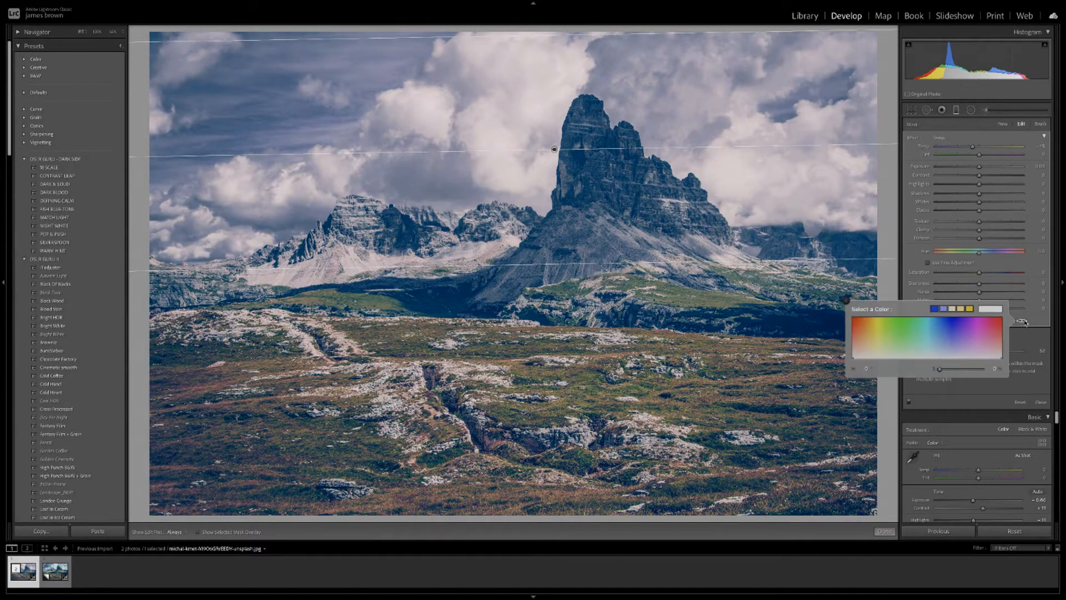
pyautogui.click(1034, 322)
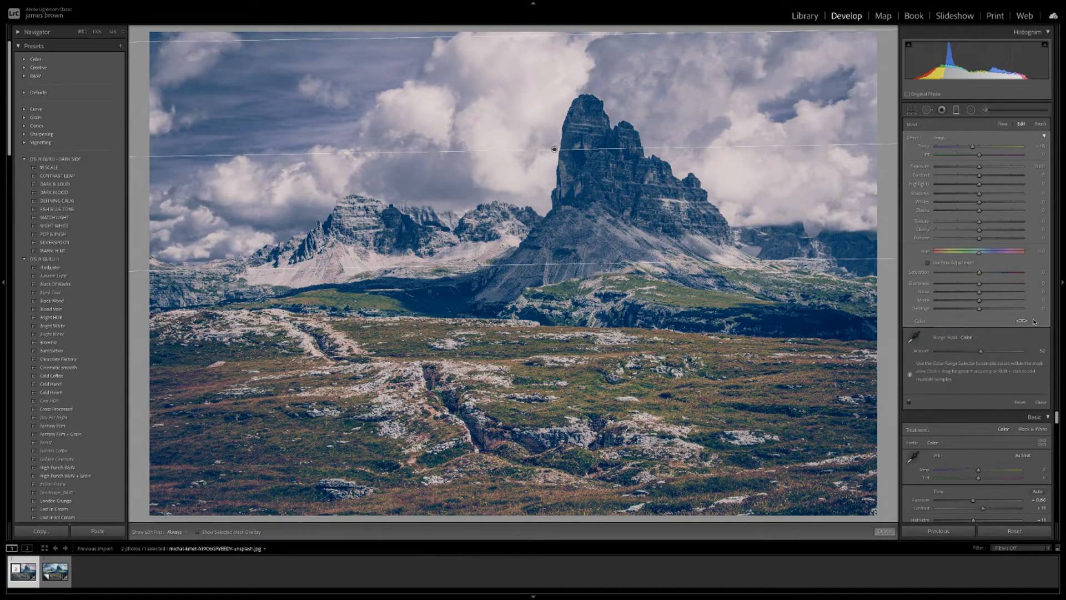
pyautogui.click(1022, 321)
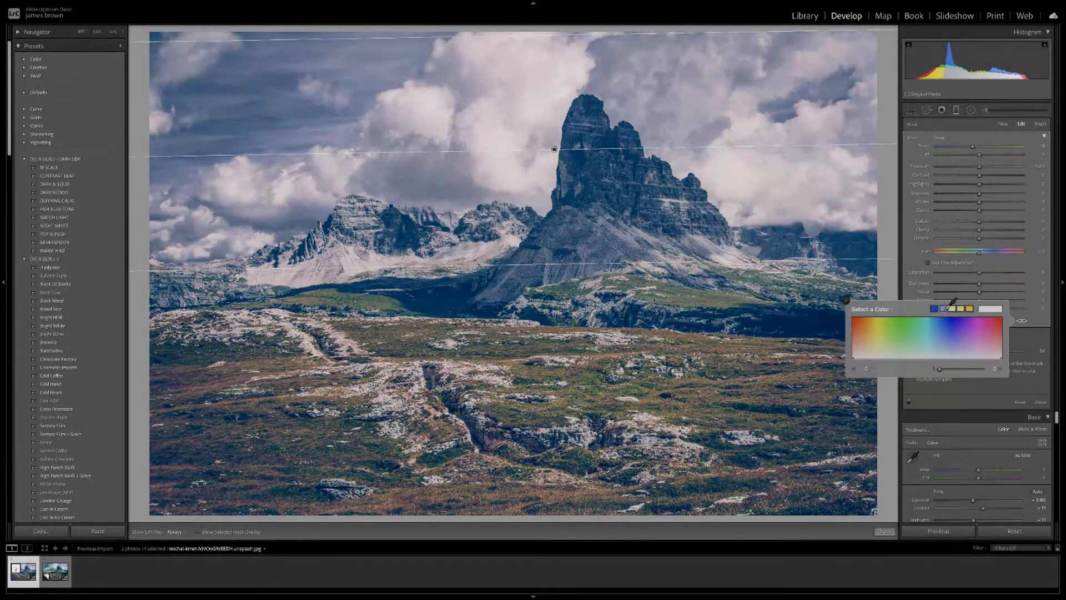
pyautogui.click(937, 308)
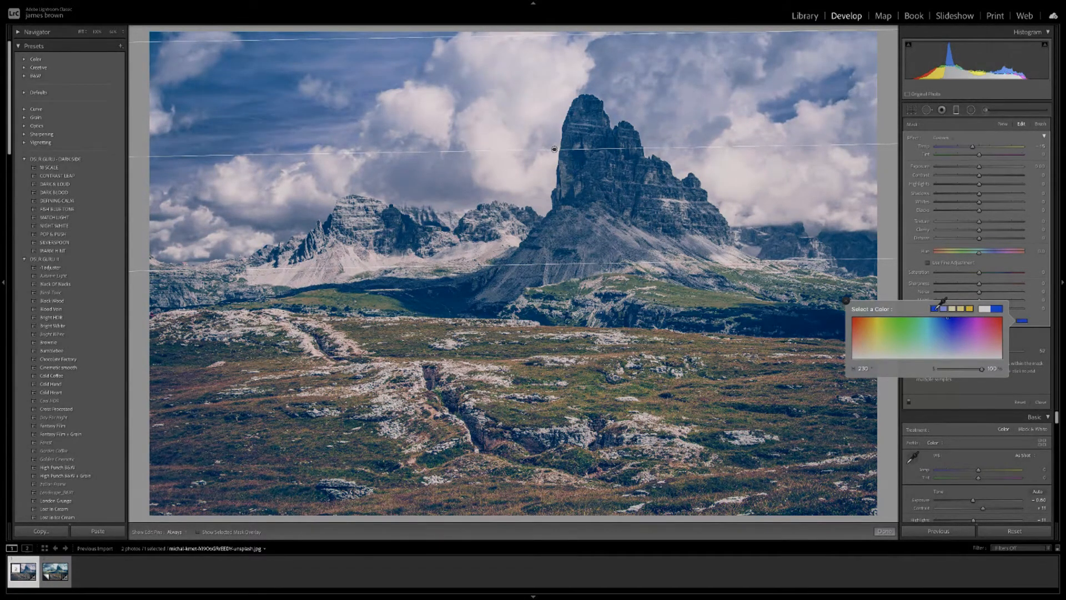
pyautogui.click(970, 308)
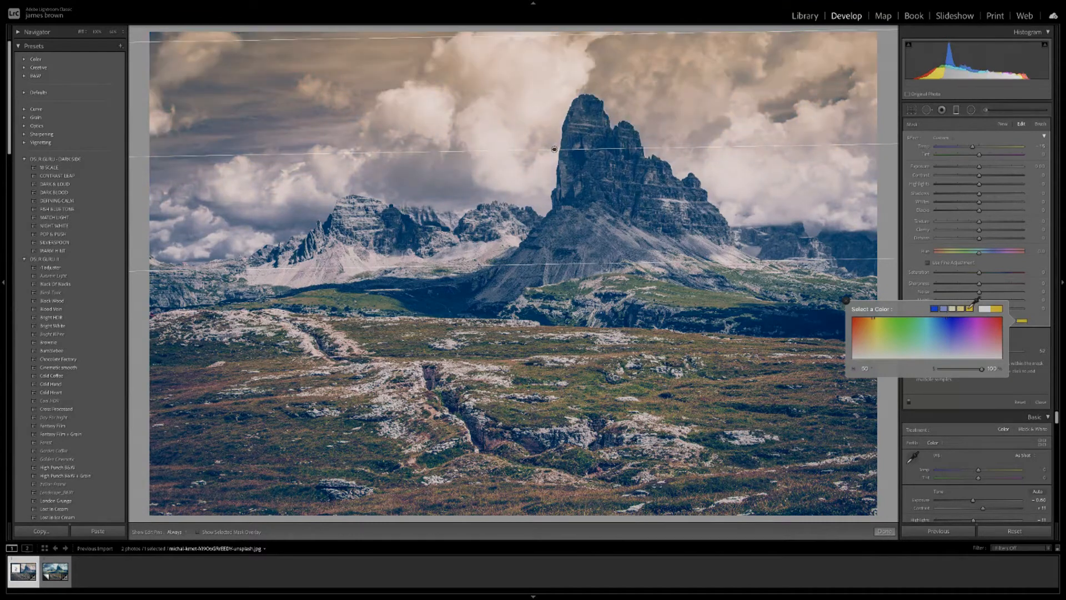
pyautogui.click(963, 308)
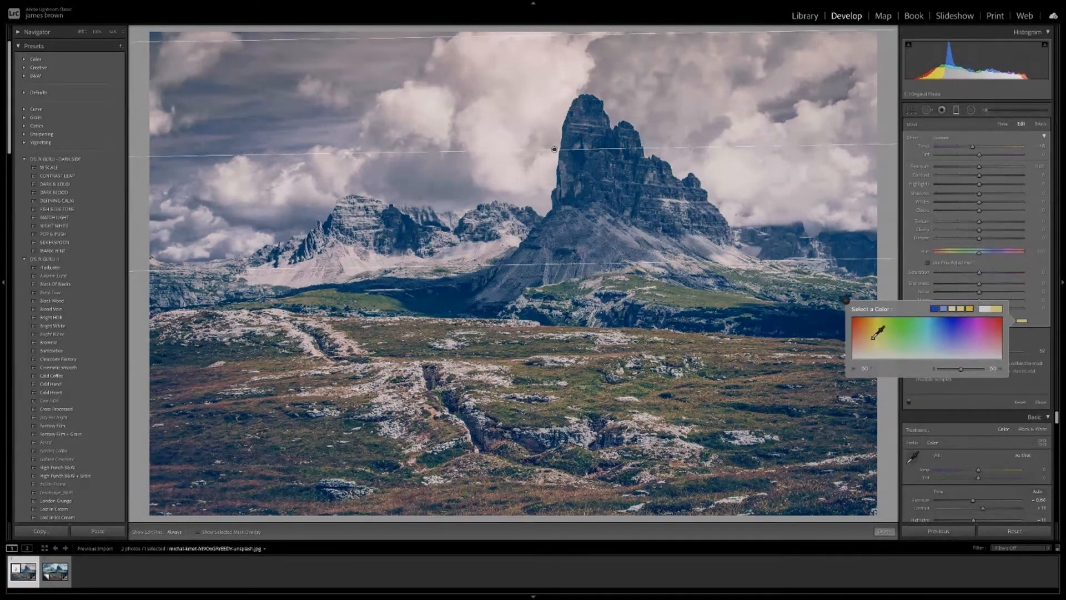
pyautogui.click(994, 330)
pyautogui.click(943, 308)
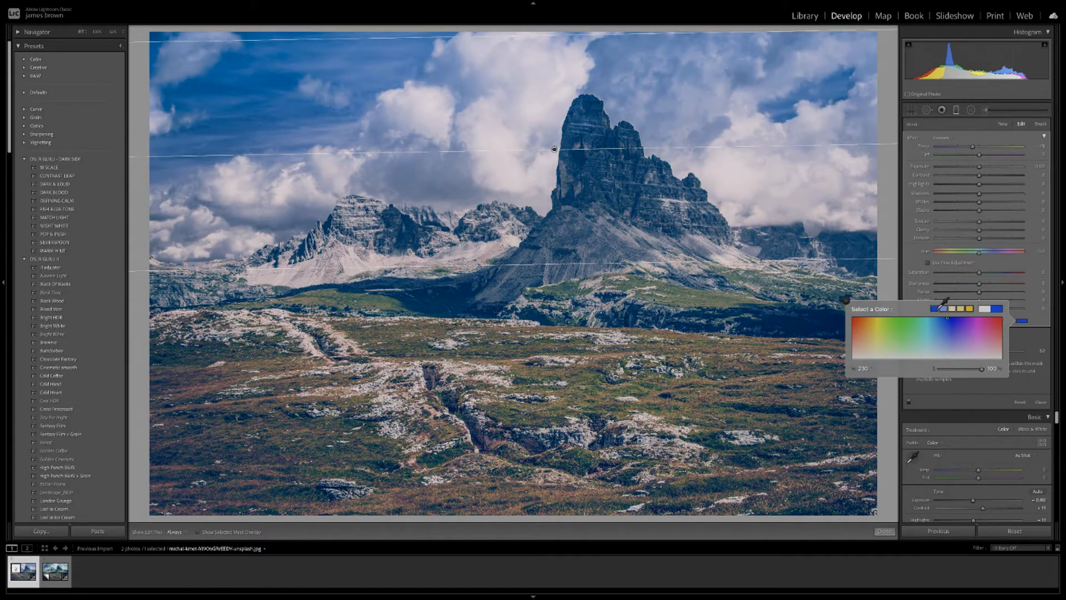
pyautogui.click(945, 307)
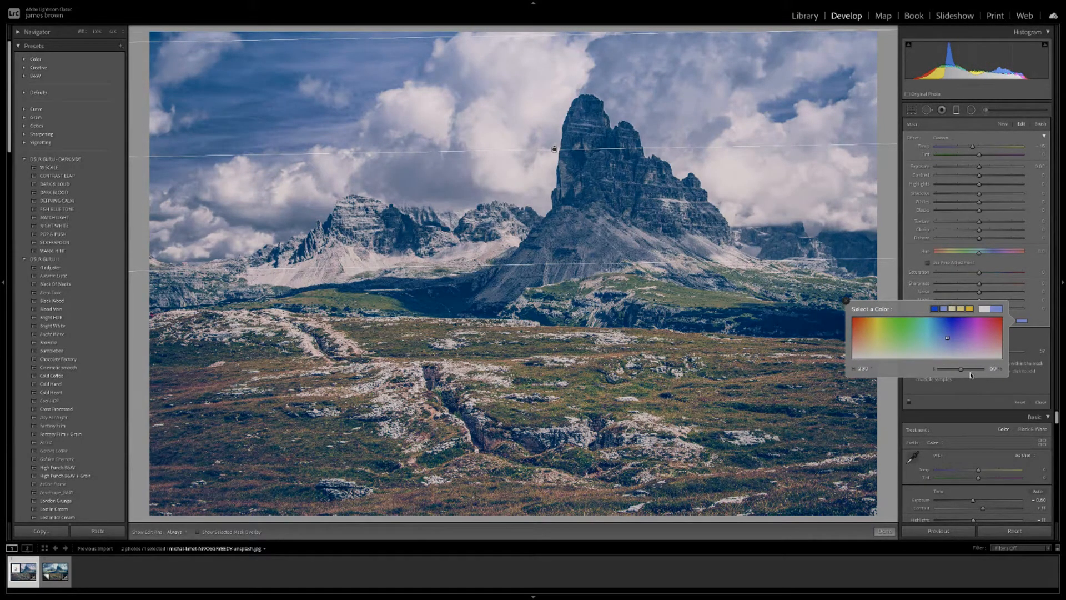
# Set the tint saturation to 49 and finish editing the sky filter.
pyautogui.moveTo(963, 371)
pyautogui.mouseDown()
pyautogui.moveTo(977, 371)
pyautogui.moveTo(940, 370)
pyautogui.moveTo(960, 369)
pyautogui.mouseUp()
pyautogui.moveTo(958, 372); pyautogui.dragTo(966, 370)
pyautogui.moveTo(964, 371); pyautogui.dragTo(963, 371)
pyautogui.click(846, 302)
pyautogui.click(885, 531)
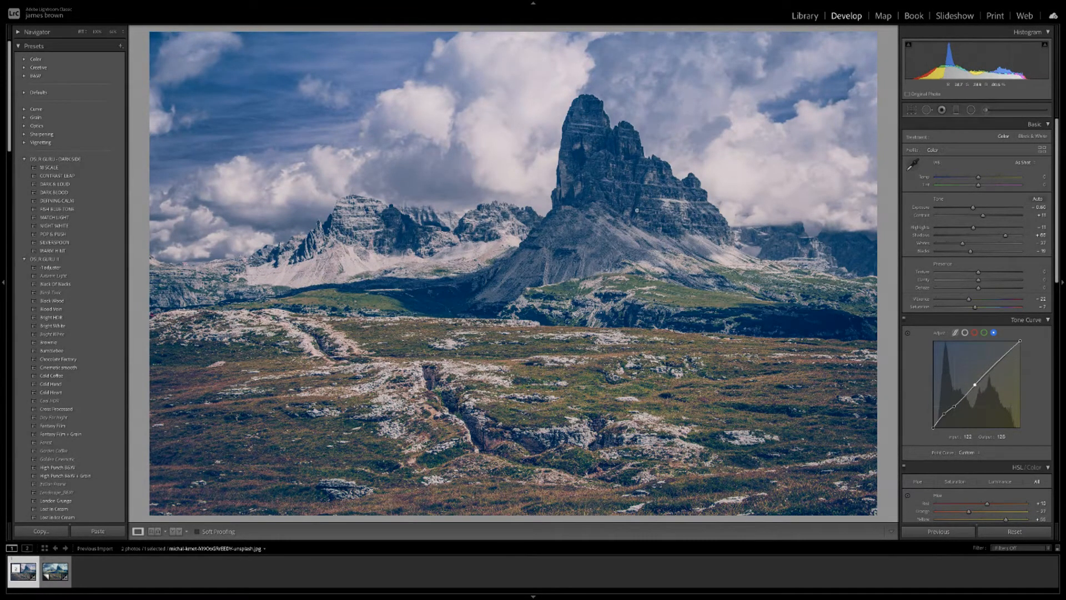
# Start an Adjustment Brush, reset its effects via the Temp preset, and enable the mask overlay.
pyautogui.click(986, 111)
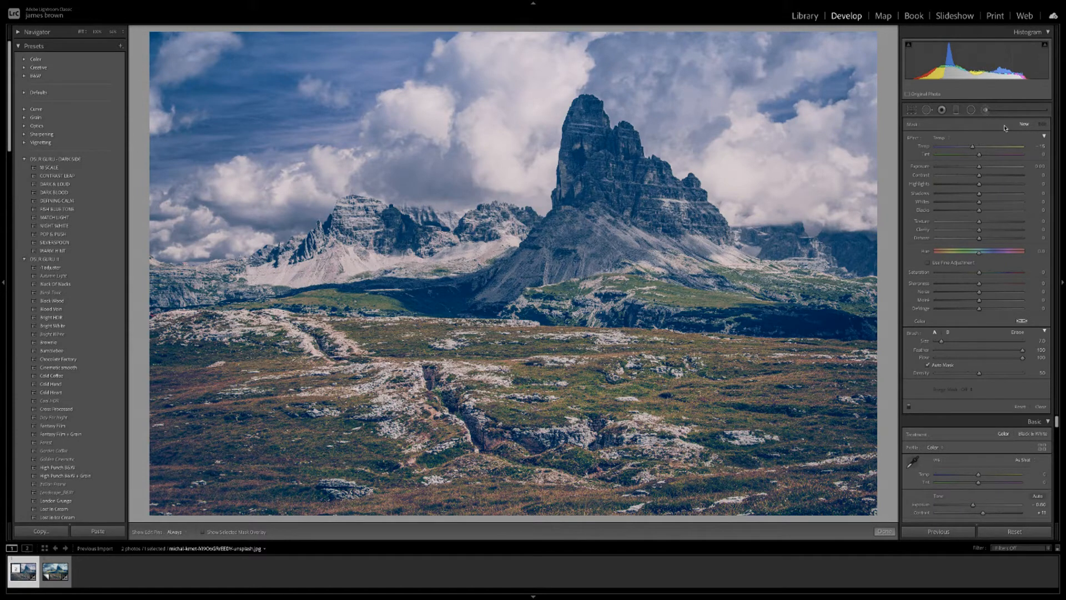
pyautogui.click(948, 139)
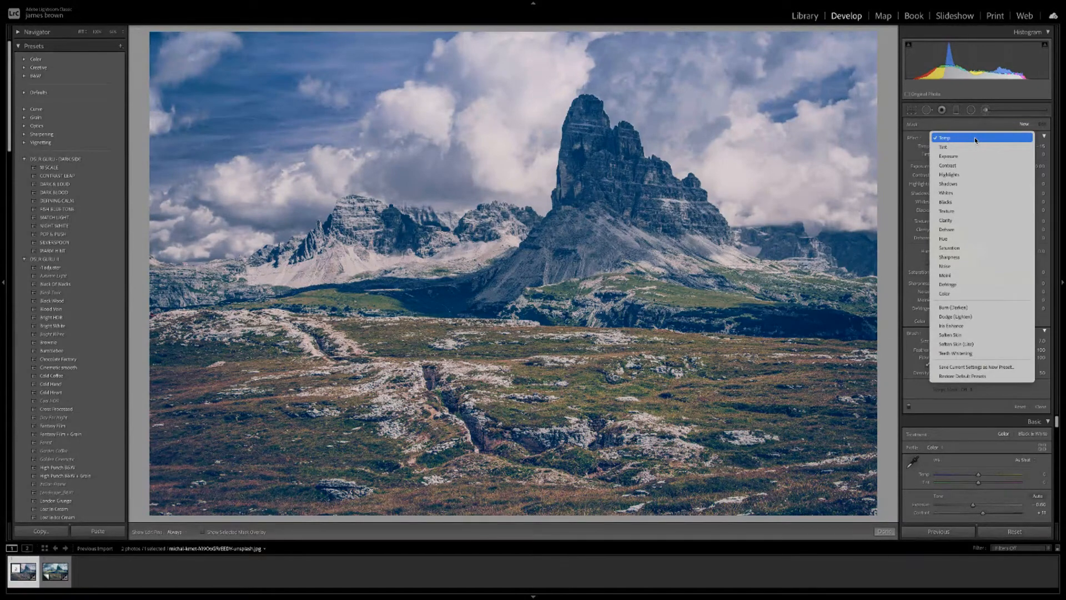
pyautogui.click(976, 140)
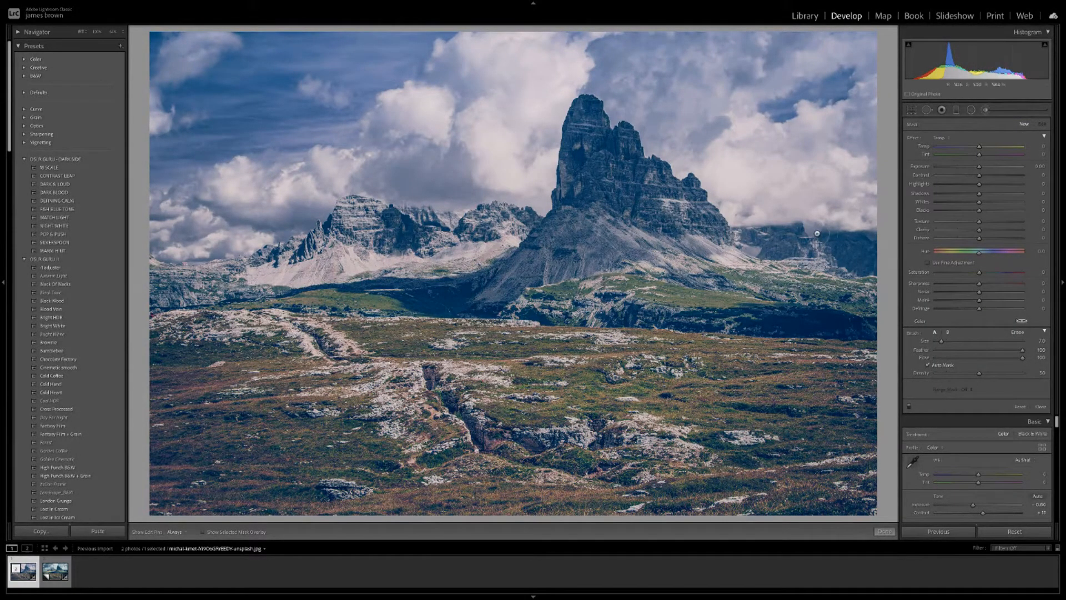
pyautogui.click(203, 532)
# Set brush density to 59 and paint the mask across the central peak's rock face.
pyautogui.moveTo(982, 375); pyautogui.dragTo(987, 377)
pyautogui.moveTo(606, 179)
pyautogui.mouseDown()
pyautogui.moveTo(593, 159)
pyautogui.moveTo(635, 206)
pyautogui.moveTo(713, 225)
pyautogui.mouseUp()
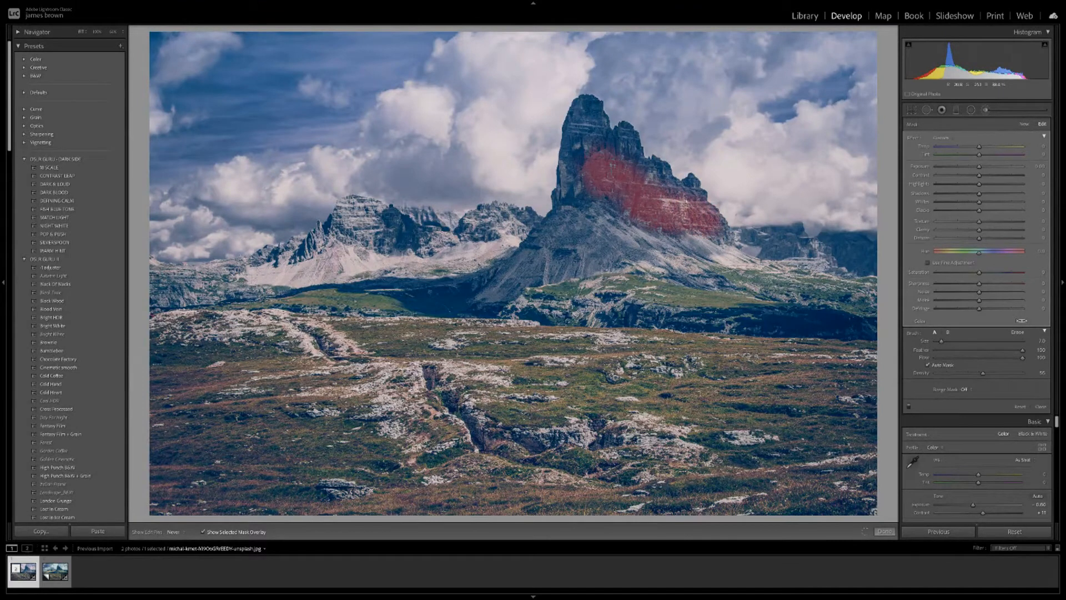
pyautogui.scroll(1, 689, 187)
pyautogui.moveTo(689, 184); pyautogui.dragTo(691, 182)
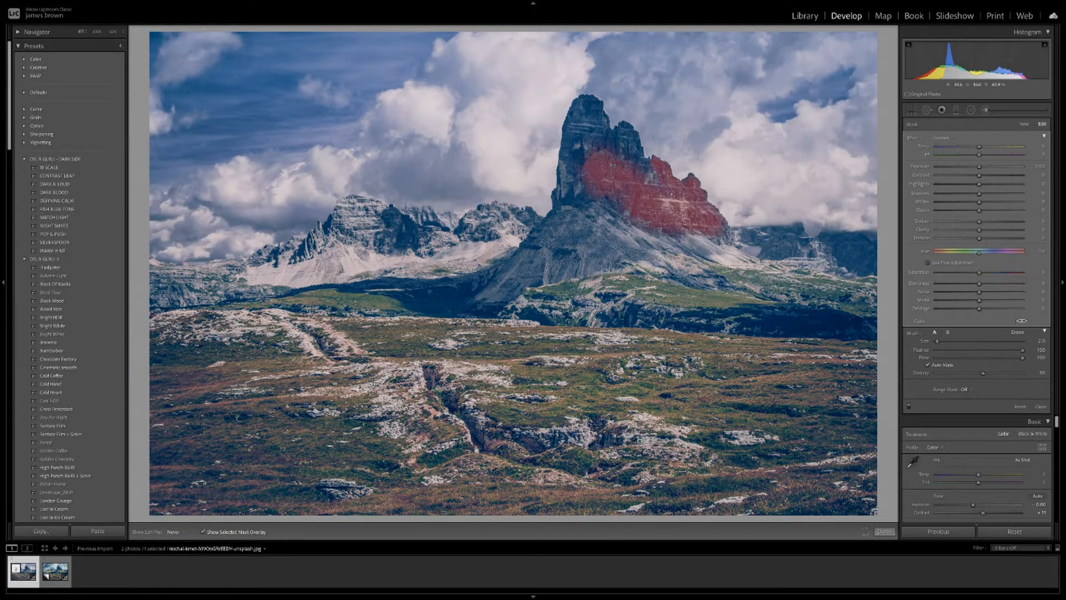
# Enlarge the brush to size 5, hide pins, and extend the mask over the second tower and left face.
pyautogui.press('h')
pyautogui.press(']')
pyautogui.moveTo(606, 178)
pyautogui.mouseDown()
pyautogui.moveTo(617, 131)
pyautogui.moveTo(636, 133)
pyautogui.moveTo(640, 157)
pyautogui.moveTo(611, 149)
pyautogui.moveTo(602, 114)
pyautogui.moveTo(582, 99)
pyautogui.moveTo(569, 119)
pyautogui.moveTo(588, 111)
pyautogui.moveTo(604, 150)
pyautogui.moveTo(580, 137)
pyautogui.moveTo(579, 161)
pyautogui.moveTo(575, 137)
pyautogui.mouseUp()
pyautogui.press('h')
pyautogui.press(']')
pyautogui.moveTo(569, 142)
pyautogui.mouseDown()
pyautogui.moveTo(563, 186)
pyautogui.moveTo(577, 186)
pyautogui.moveTo(556, 194)
pyautogui.moveTo(574, 192)
pyautogui.moveTo(489, 291)
pyautogui.moveTo(538, 269)
pyautogui.mouseUp()
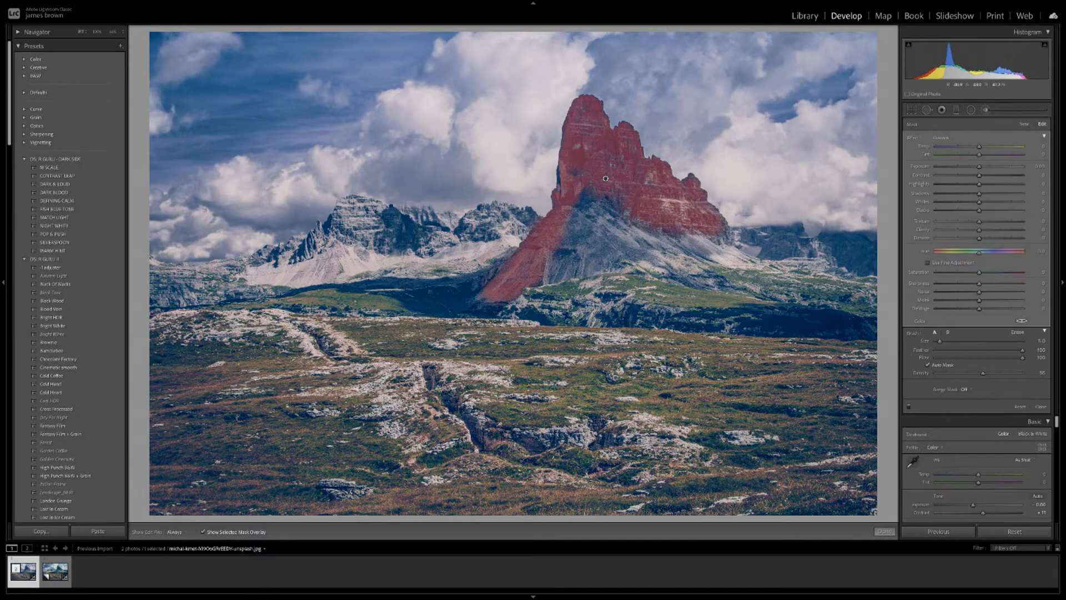
# Extend the brush mask along the peak's right slope and over the left mountains' rock faces.
pyautogui.moveTo(860, 291); pyautogui.dragTo(808, 289)
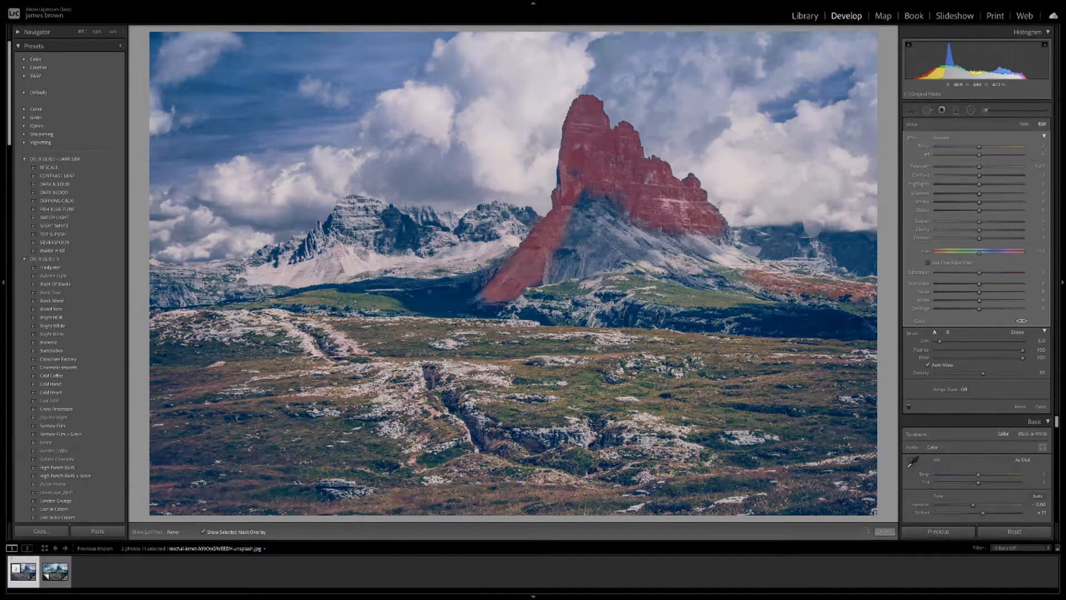
pyautogui.moveTo(733, 284); pyautogui.dragTo(712, 276)
pyautogui.press('h')
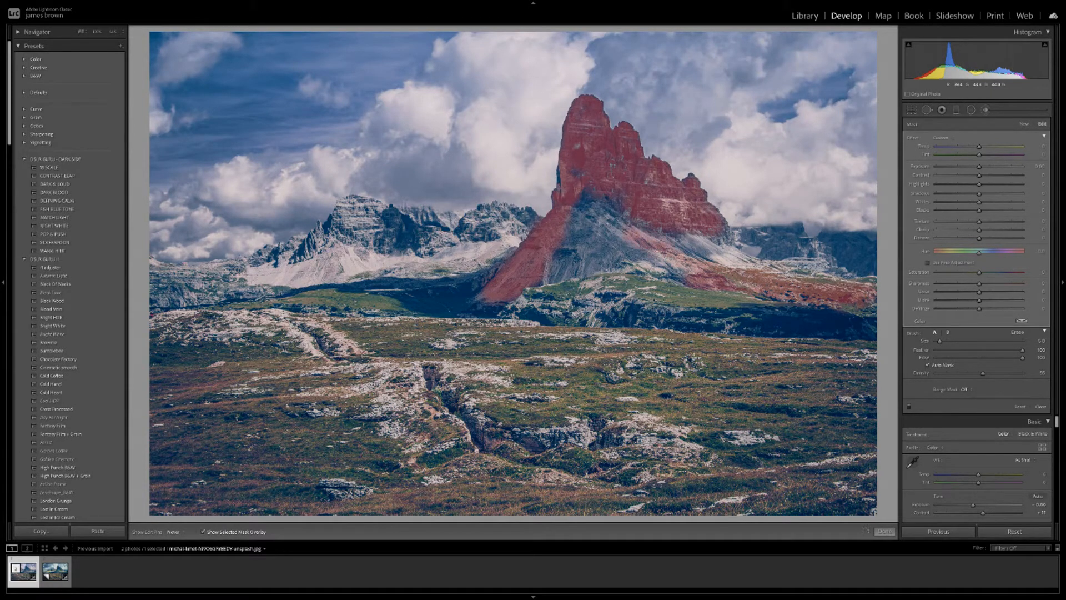
pyautogui.press('h')
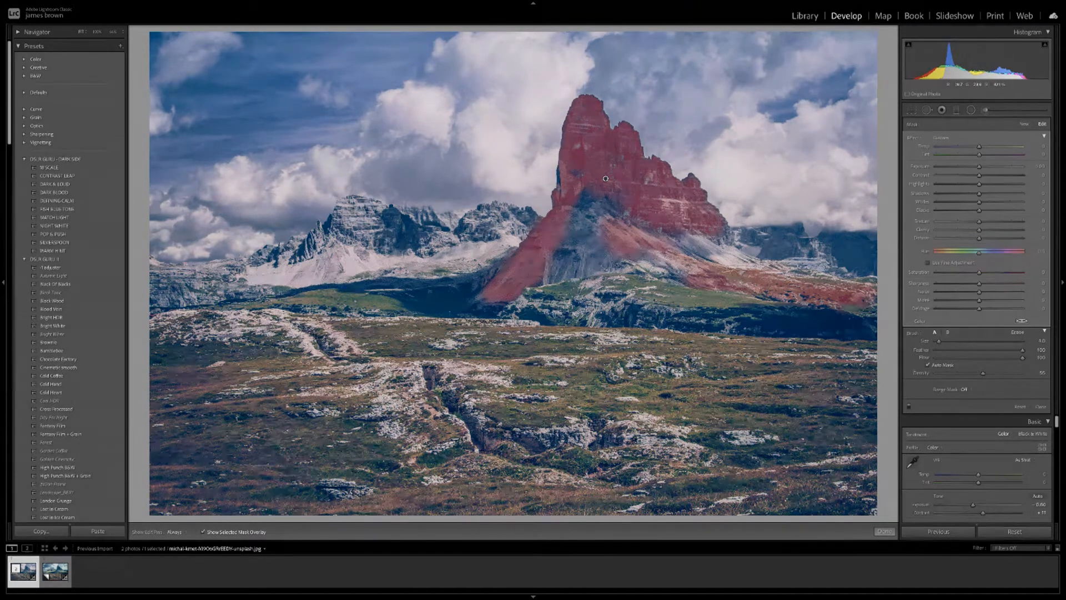
pyautogui.moveTo(489, 237); pyautogui.dragTo(483, 230)
pyautogui.moveTo(416, 233)
pyautogui.mouseDown()
pyautogui.moveTo(383, 233)
pyautogui.moveTo(388, 214)
pyautogui.moveTo(395, 218)
pyautogui.mouseUp()
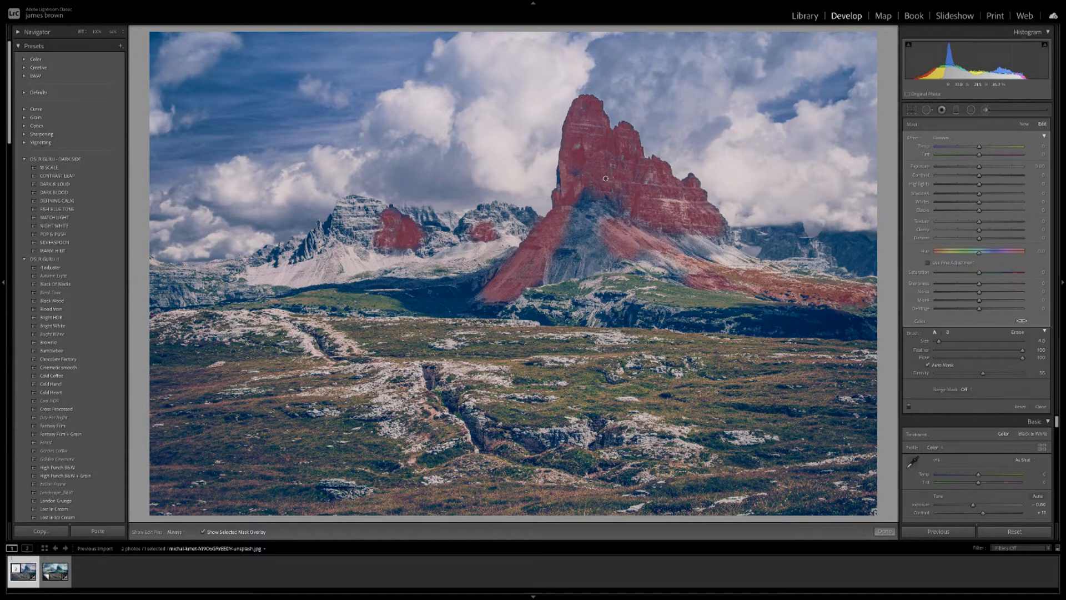
pyautogui.moveTo(303, 254)
pyautogui.mouseDown()
pyautogui.moveTo(297, 244)
pyautogui.moveTo(312, 240)
pyautogui.moveTo(306, 249)
pyautogui.mouseUp()
# Paint the foreground path and ravine rocks at Density 100 with a larger brush, then hide the overlay.
pyautogui.moveTo(348, 353)
pyautogui.mouseDown()
pyautogui.moveTo(329, 332)
pyautogui.moveTo(271, 310)
pyautogui.mouseUp()
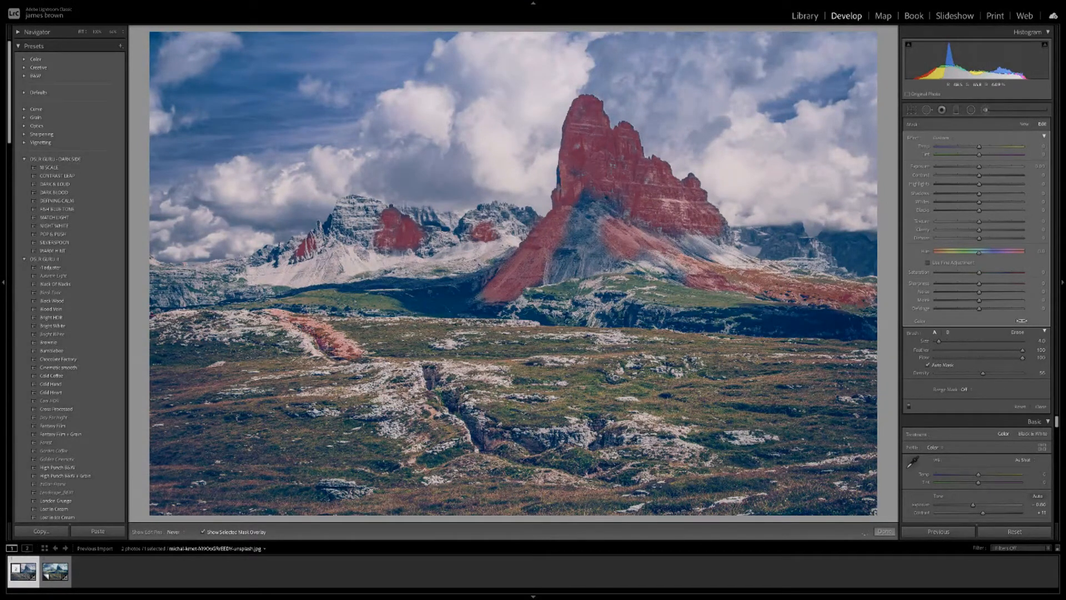
pyautogui.press('h')
pyautogui.scroll(10, 438, 383)
pyautogui.scroll(-5, 659, 443)
pyautogui.moveTo(659, 444)
pyautogui.mouseDown()
pyautogui.moveTo(673, 446)
pyautogui.moveTo(618, 431)
pyautogui.mouseUp()
pyautogui.moveTo(984, 374); pyautogui.dragTo(1034, 376)
pyautogui.moveTo(612, 438)
pyautogui.mouseDown()
pyautogui.moveTo(599, 427)
pyautogui.moveTo(577, 437)
pyautogui.moveTo(472, 434)
pyautogui.moveTo(426, 371)
pyautogui.mouseUp()
pyautogui.press('h')
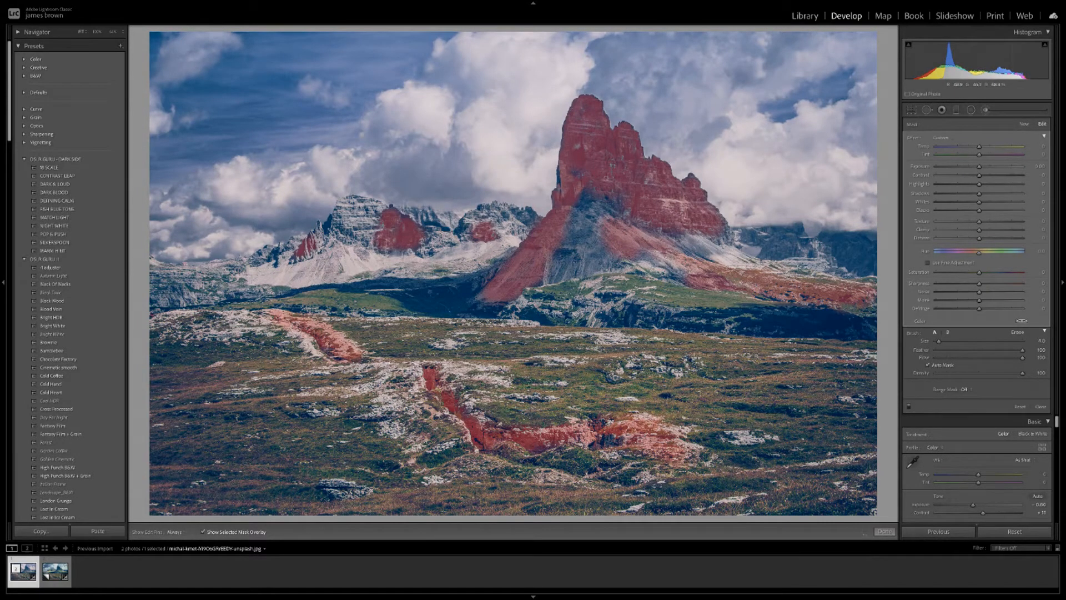
pyautogui.press('h')
pyautogui.press('h')
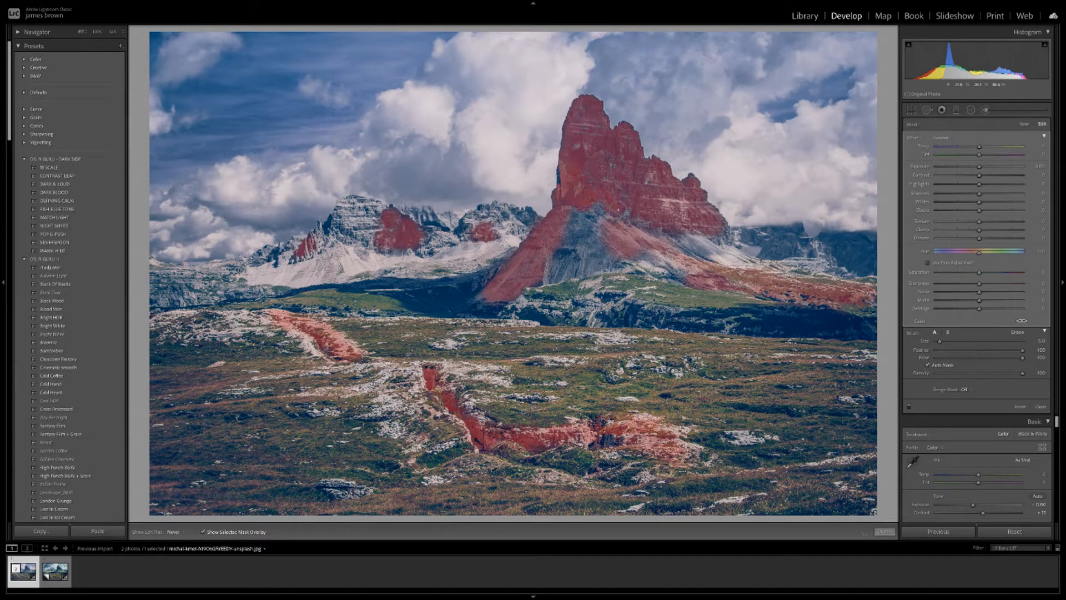
pyautogui.click(212, 532)
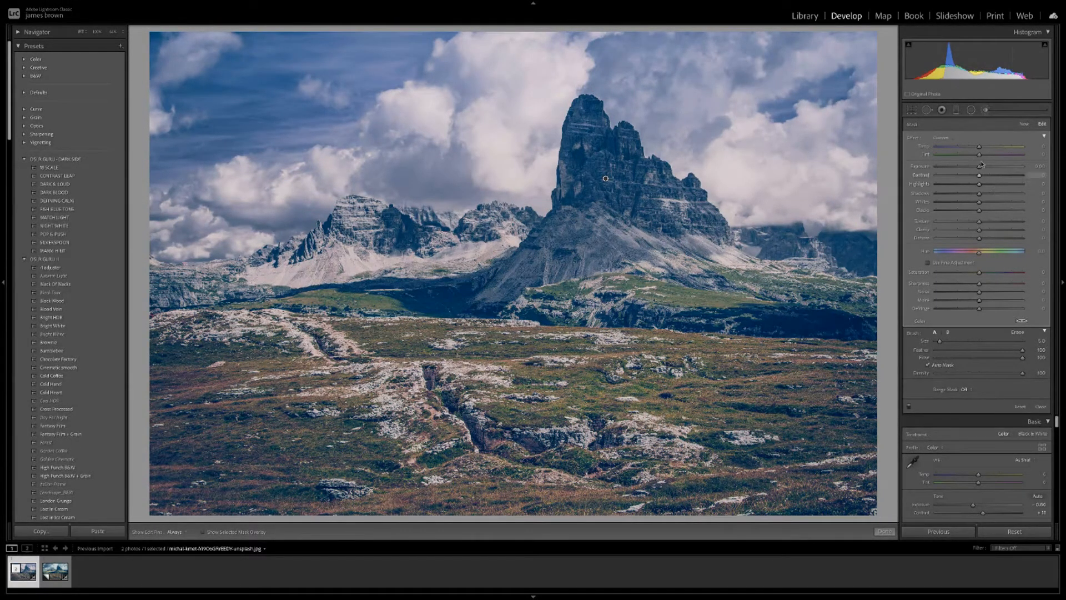
# Set the brush mask to Saturation -100, Clarity -100 and Dehaze 17, with Temp slightly cooler.
pyautogui.moveTo(981, 274)
pyautogui.mouseDown()
pyautogui.moveTo(969, 273)
pyautogui.moveTo(1022, 276)
pyautogui.moveTo(900, 279)
pyautogui.mouseUp()
pyautogui.moveTo(979, 229); pyautogui.dragTo(901, 237)
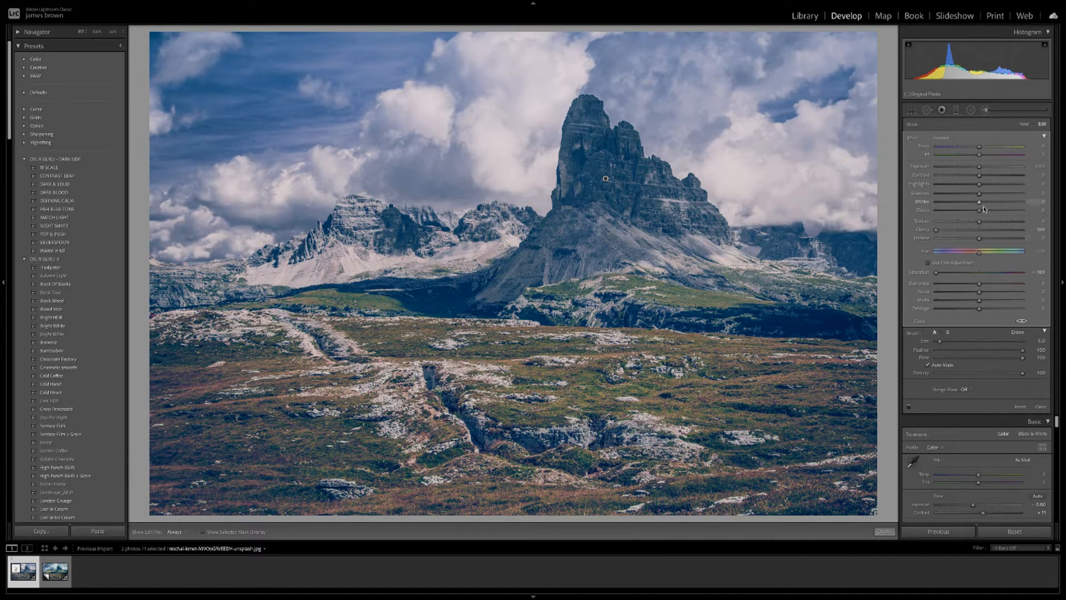
pyautogui.moveTo(980, 239)
pyautogui.mouseDown()
pyautogui.moveTo(956, 241)
pyautogui.moveTo(1007, 240)
pyautogui.moveTo(959, 240)
pyautogui.moveTo(987, 240)
pyautogui.mouseUp()
pyautogui.moveTo(979, 148); pyautogui.dragTo(978, 148)
# Recheck the brush mask's coverage with the overlay, then finish brush editing.
pyautogui.click(885, 532)
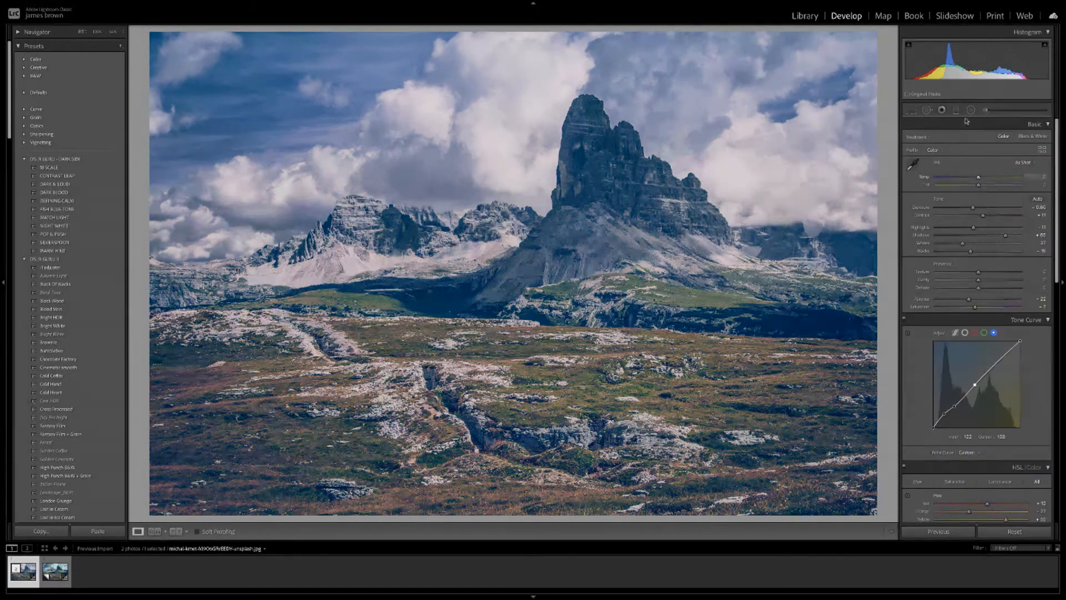
pyautogui.click(986, 110)
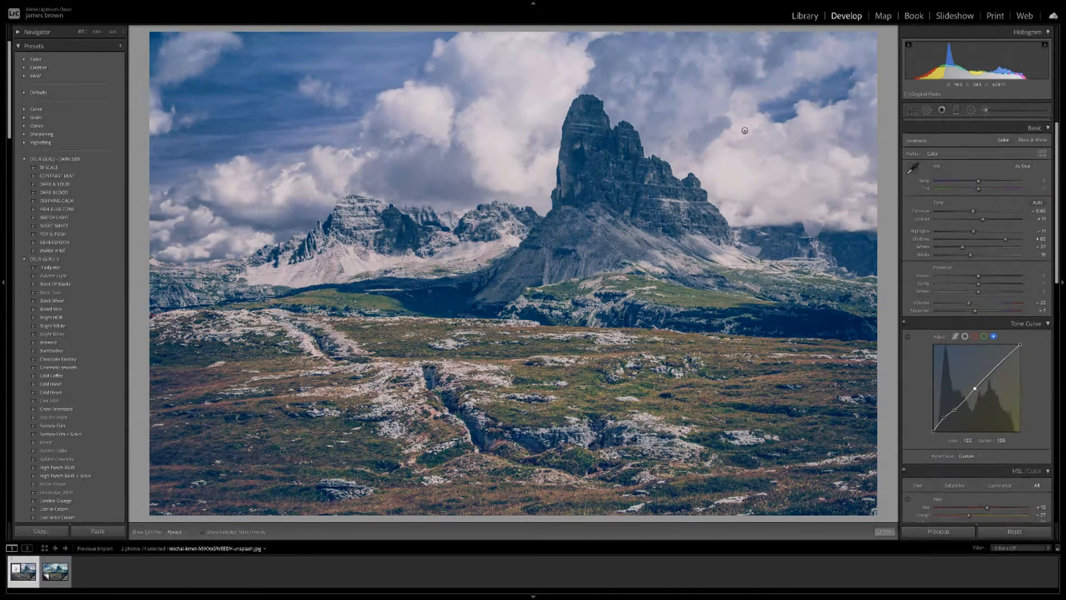
pyautogui.click(606, 180)
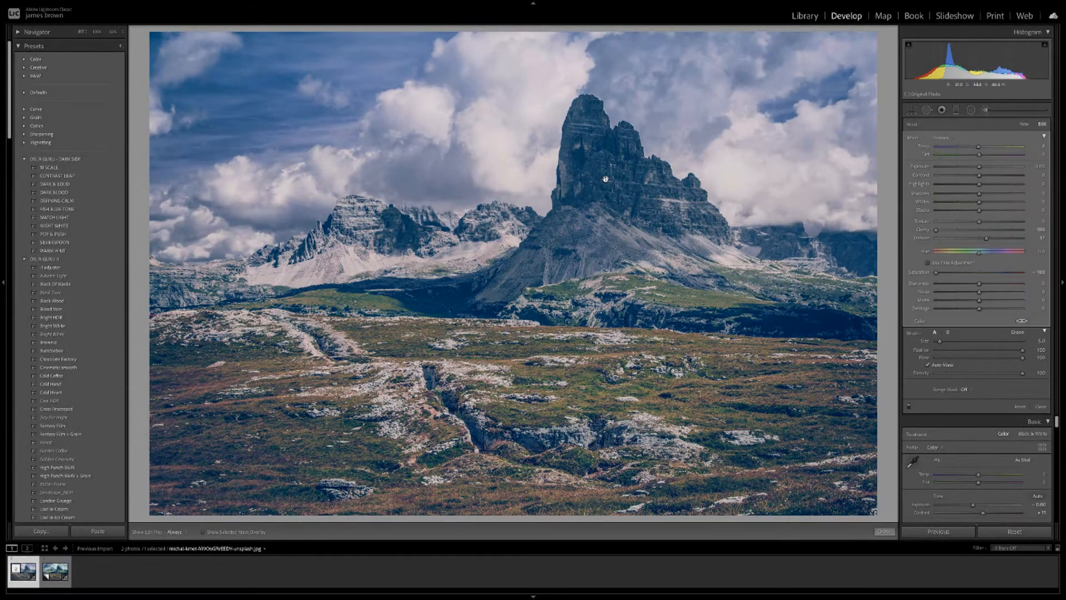
pyautogui.click(203, 532)
pyautogui.click(203, 533)
pyautogui.click(885, 531)
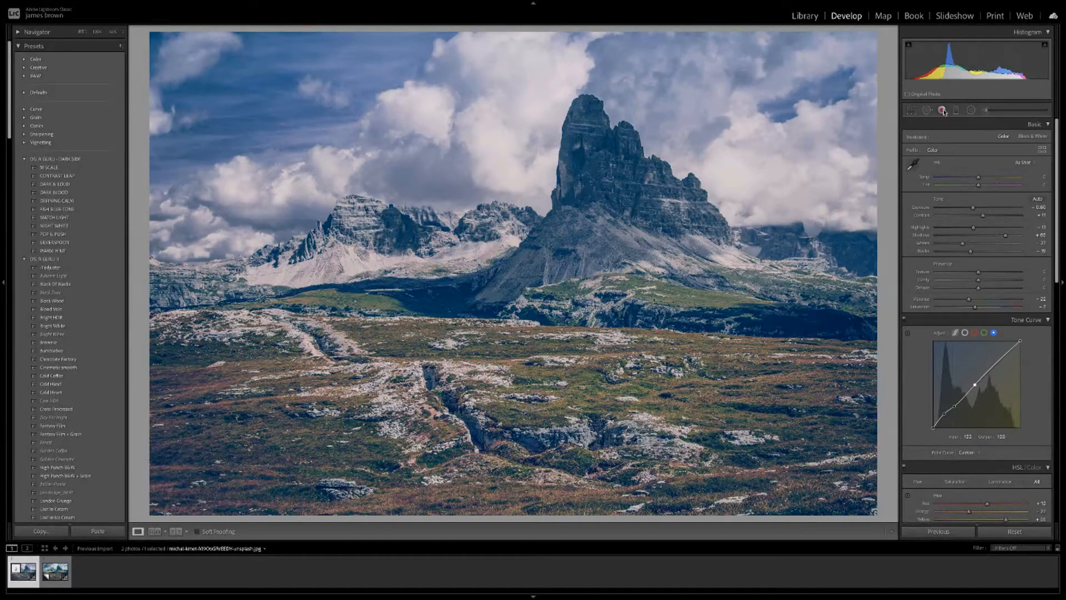
# Draw, tilt and resize a radial ellipse over the snowy left mountains, showing its overlay.
pyautogui.click(970, 111)
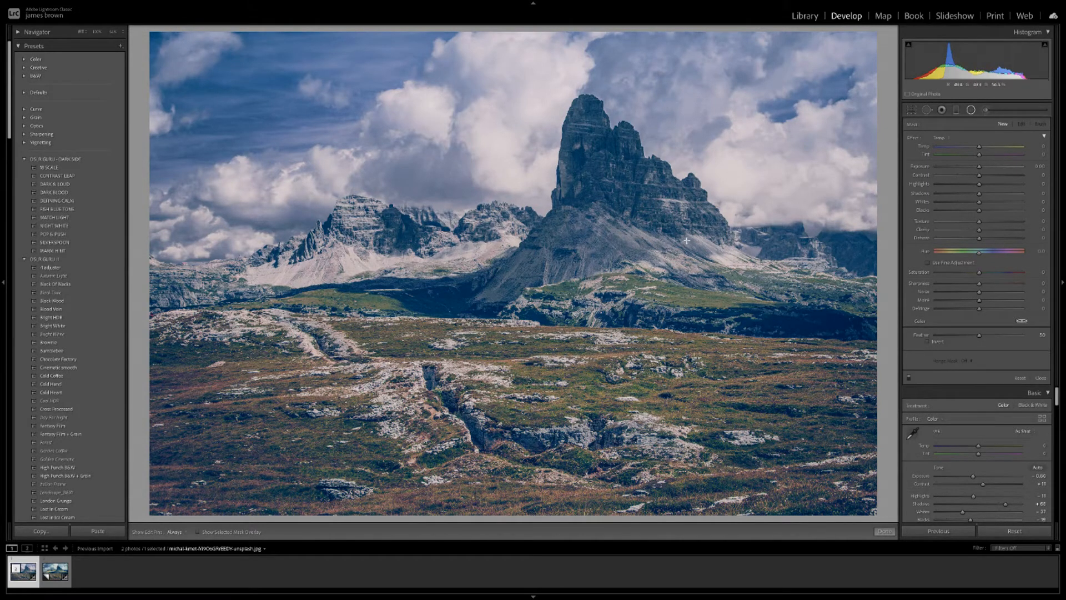
pyautogui.moveTo(338, 239); pyautogui.dragTo(498, 260)
pyautogui.moveTo(339, 239); pyautogui.dragTo(380, 249)
pyautogui.moveTo(547, 251); pyautogui.dragTo(544, 221)
pyautogui.moveTo(440, 240); pyautogui.dragTo(440, 245)
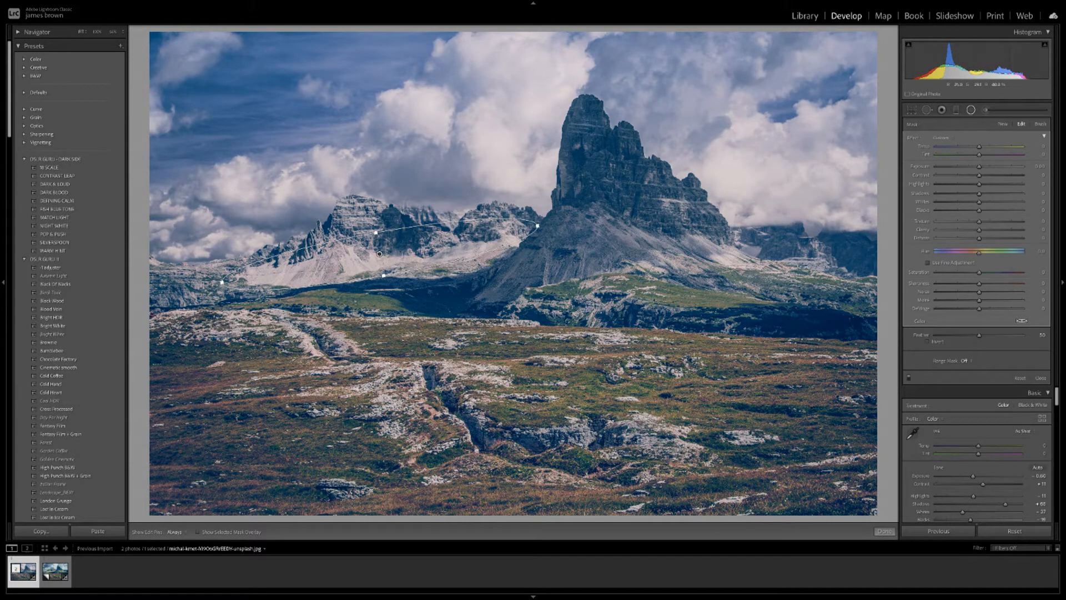
pyautogui.moveTo(376, 232); pyautogui.dragTo(376, 227)
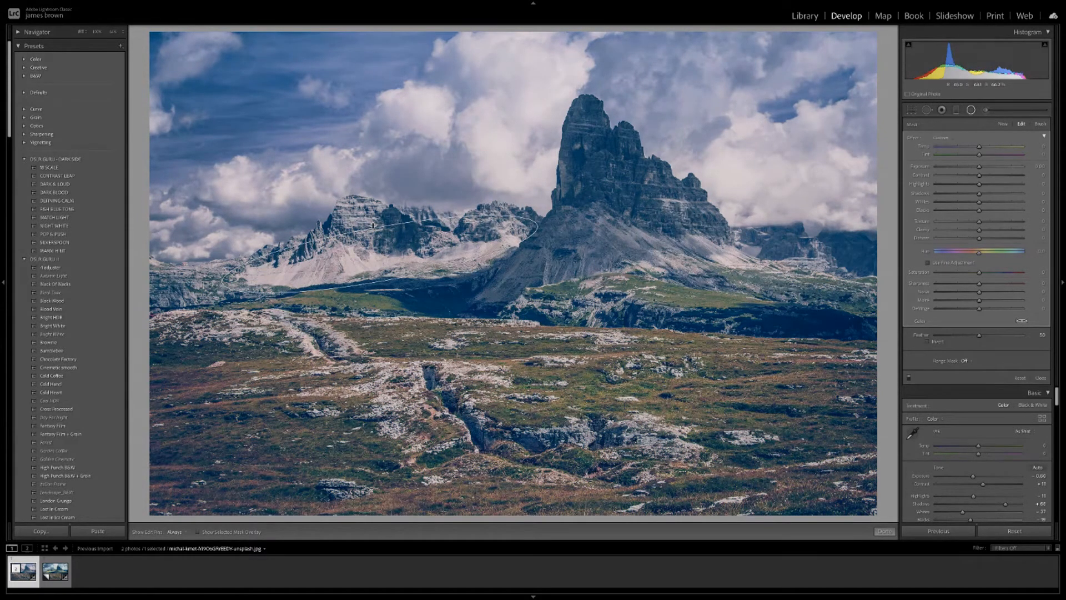
pyautogui.moveTo(222, 282); pyautogui.dragTo(238, 279)
pyautogui.moveTo(375, 228); pyautogui.dragTo(372, 209)
pyautogui.moveTo(380, 254)
pyautogui.mouseDown()
pyautogui.moveTo(372, 242)
pyautogui.moveTo(384, 243)
pyautogui.mouseUp()
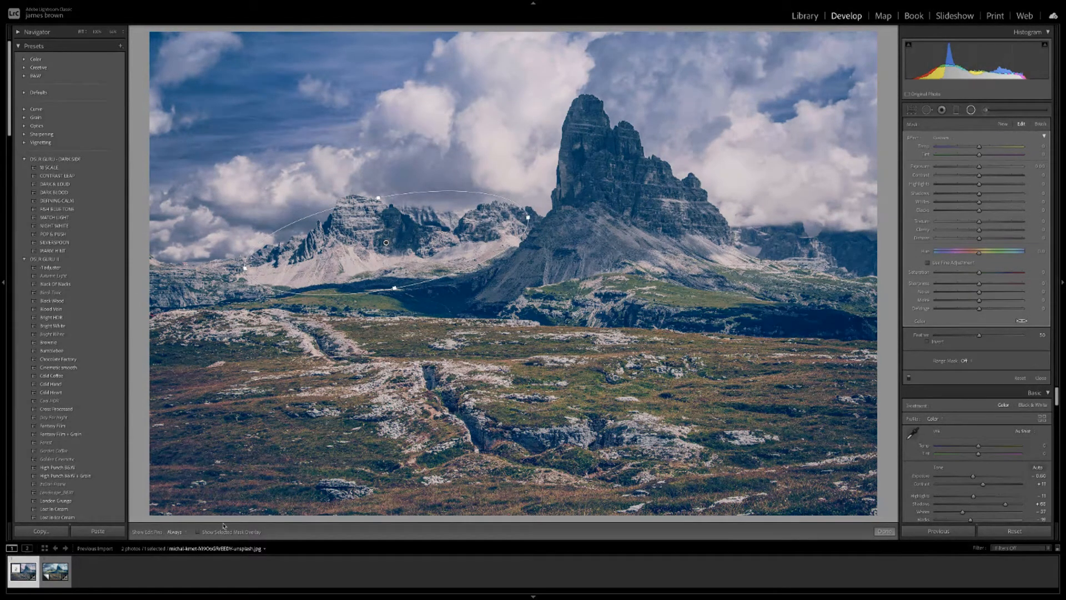
pyautogui.click(201, 532)
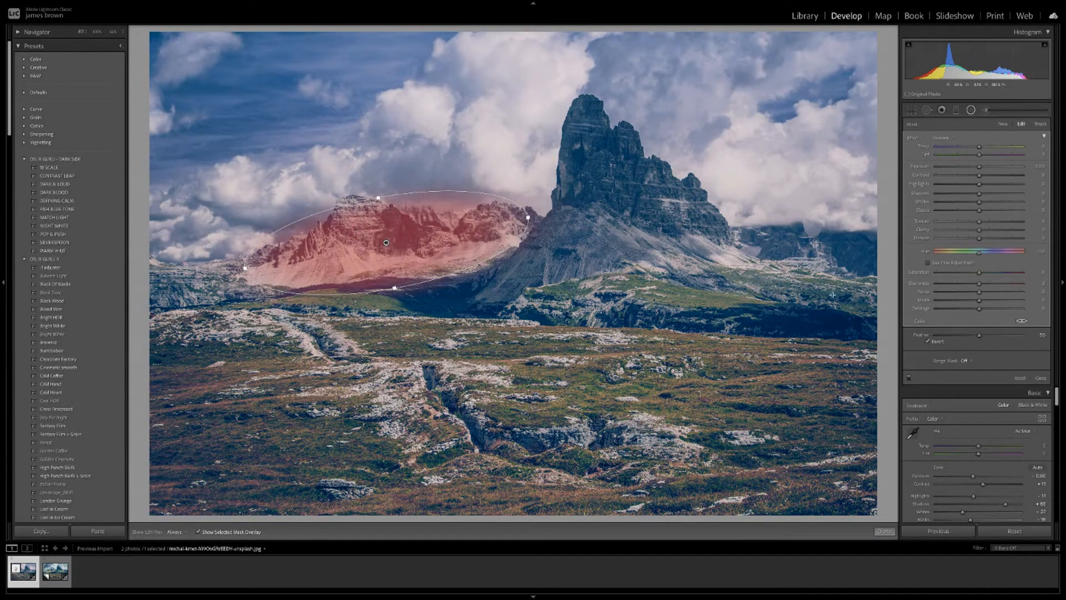
# Raise the radial filter's Feather to about 82 and hide the mask overlay.
pyautogui.moveTo(982, 337); pyautogui.dragTo(1011, 340)
pyautogui.click(198, 532)
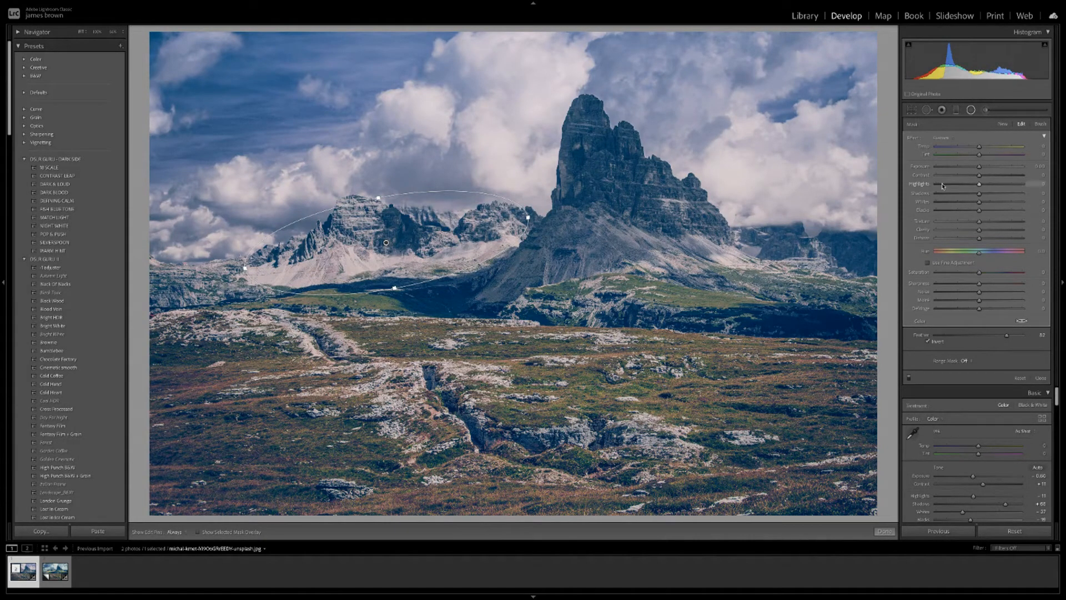
# Warm the left mountains, lower Saturation and Clarity, add haze, and set Feather to 100.
pyautogui.moveTo(980, 148); pyautogui.dragTo(989, 150)
pyautogui.moveTo(981, 273); pyautogui.dragTo(949, 279)
pyautogui.moveTo(988, 146); pyautogui.dragTo(994, 149)
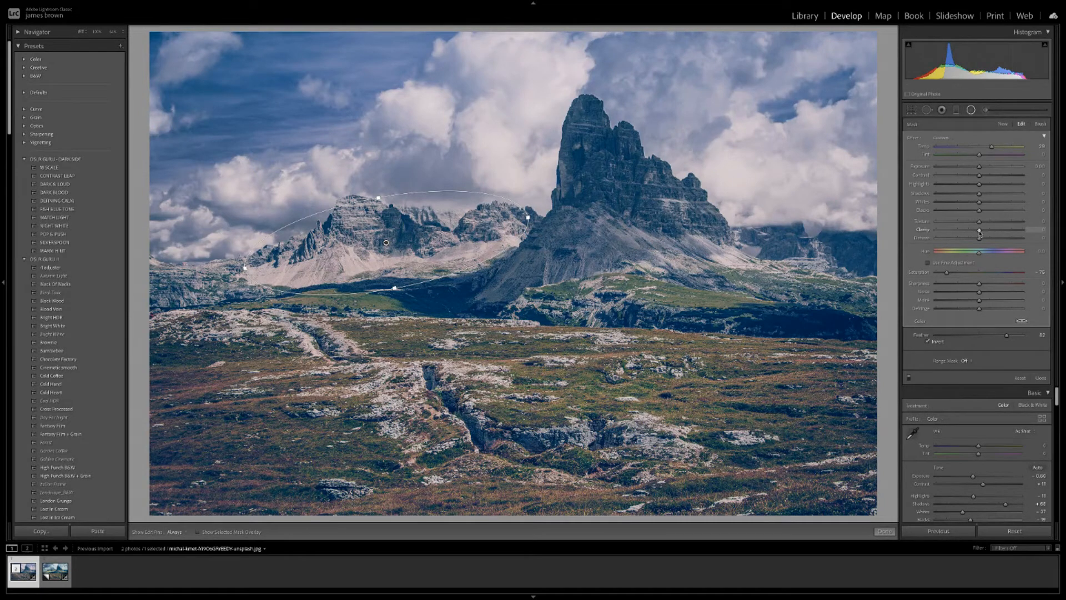
pyautogui.moveTo(980, 232); pyautogui.dragTo(944, 232)
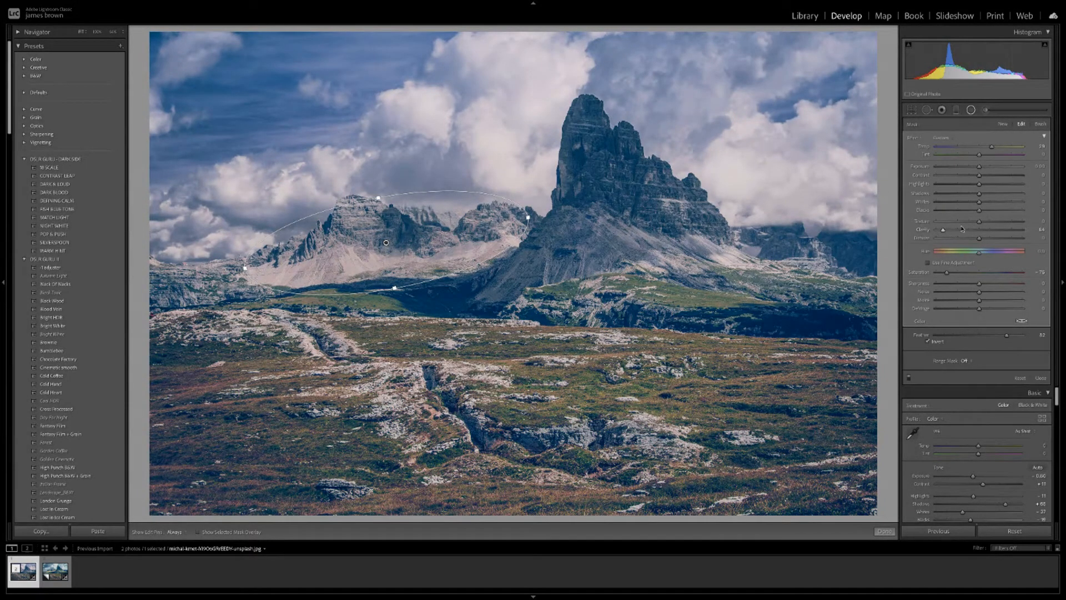
pyautogui.moveTo(980, 240); pyautogui.dragTo(950, 232)
pyautogui.moveTo(993, 146)
pyautogui.mouseDown()
pyautogui.moveTo(1005, 149)
pyautogui.moveTo(935, 147)
pyautogui.moveTo(984, 148)
pyautogui.mouseUp()
pyautogui.moveTo(1012, 334); pyautogui.dragTo(1028, 337)
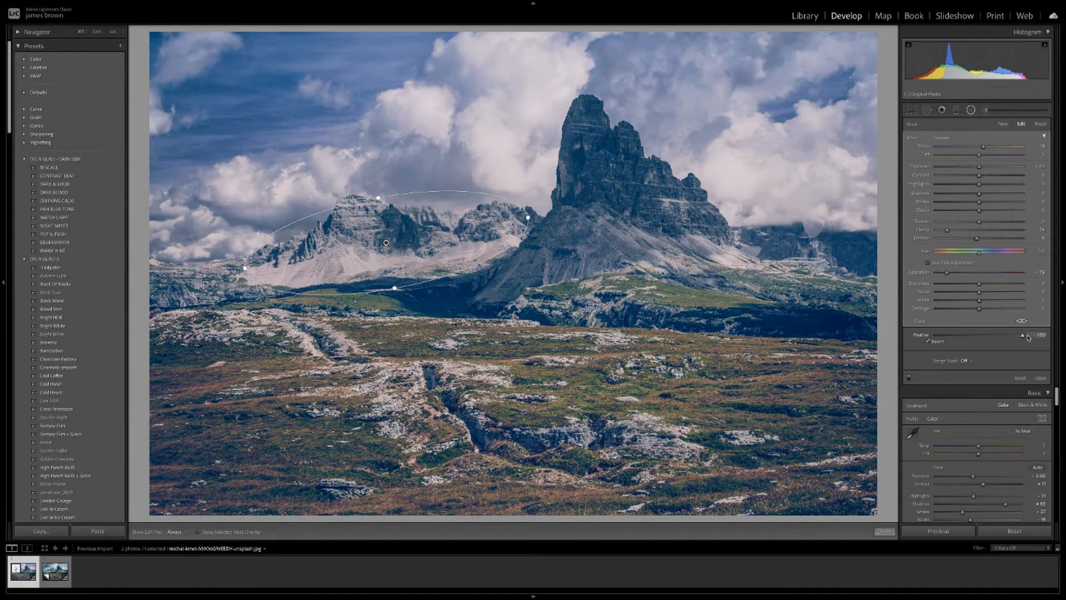
pyautogui.rightClick(415, 213)
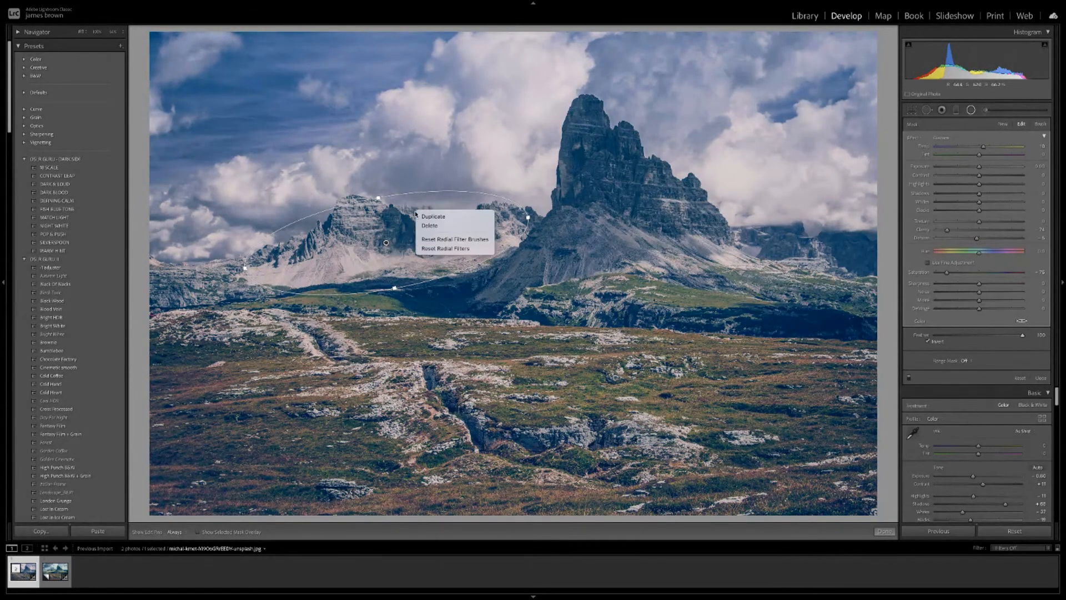
# Duplicate the radial filter and position and tilt the copy along the slopes below the peak.
pyautogui.click(451, 217)
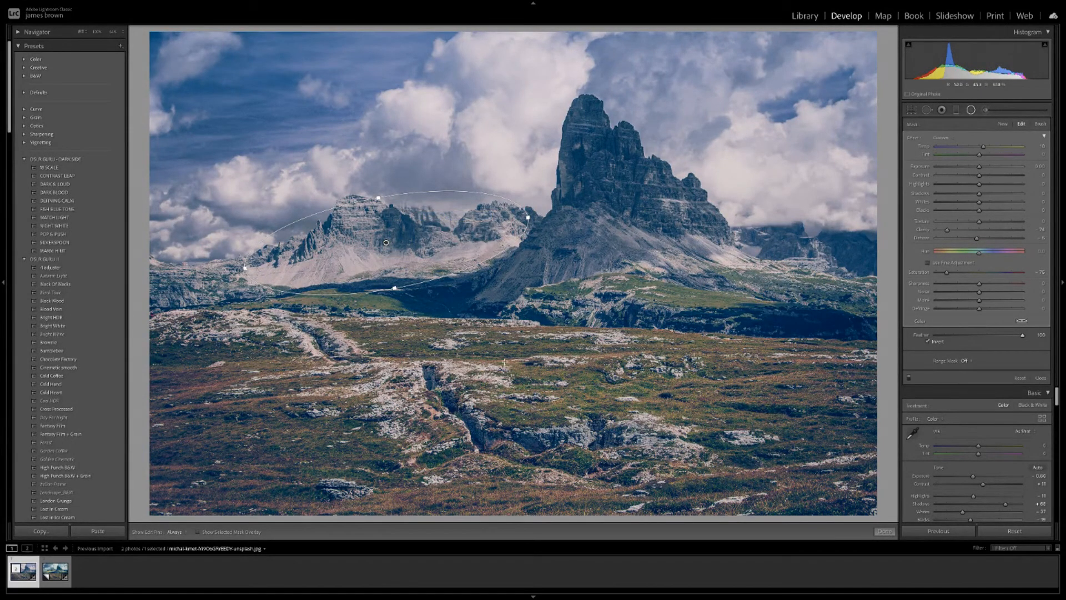
pyautogui.moveTo(420, 242); pyautogui.dragTo(758, 296)
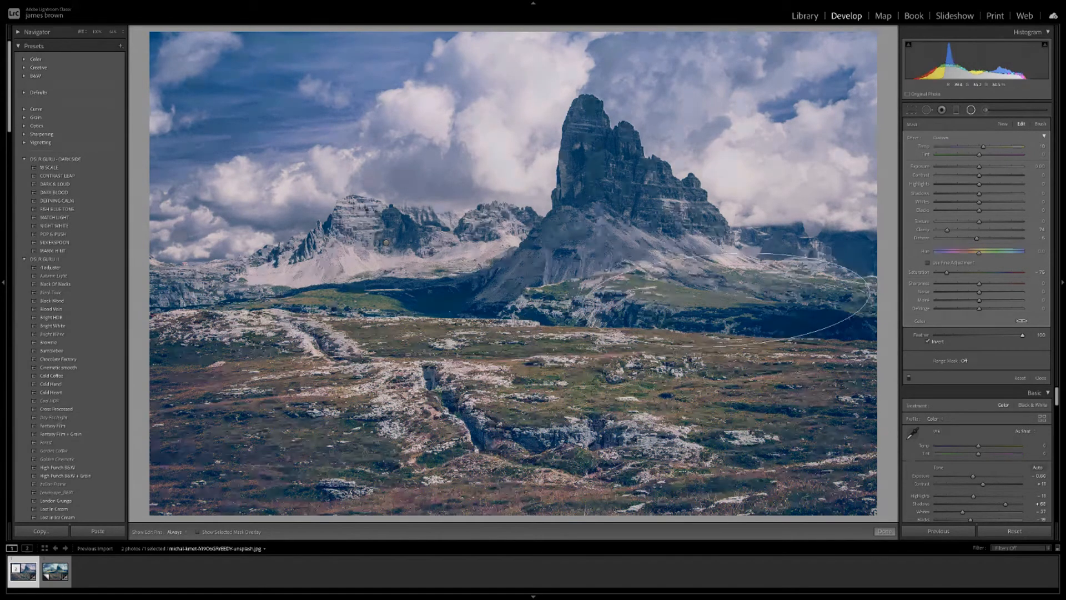
pyautogui.moveTo(868, 286); pyautogui.dragTo(866, 335)
pyautogui.moveTo(771, 332); pyautogui.dragTo(803, 309)
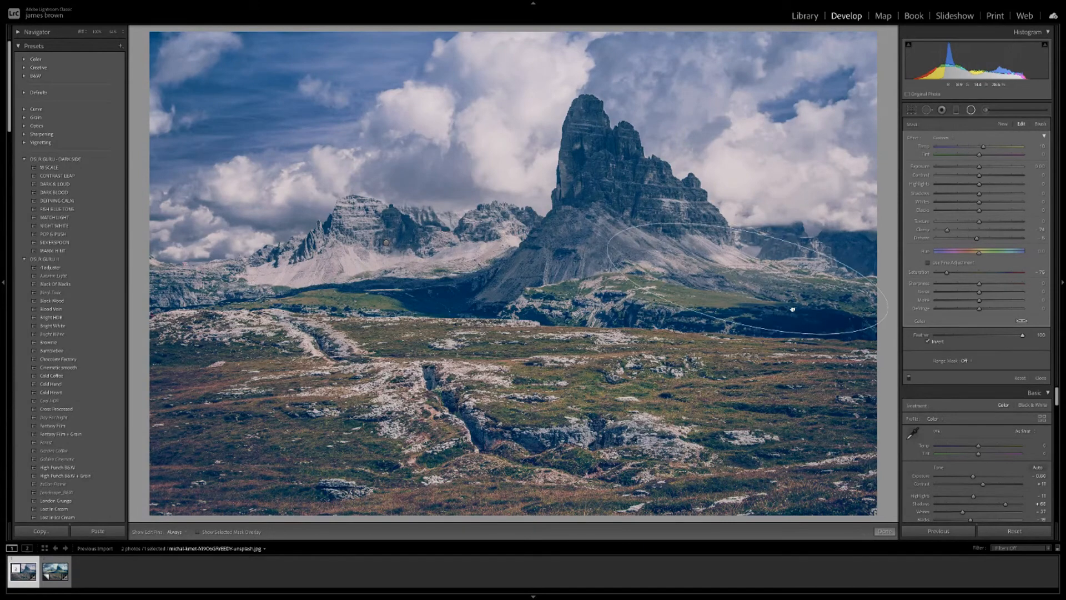
pyautogui.moveTo(737, 324)
pyautogui.mouseDown()
pyautogui.moveTo(749, 295)
pyautogui.moveTo(730, 307)
pyautogui.mouseUp()
pyautogui.moveTo(861, 337); pyautogui.dragTo(722, 305)
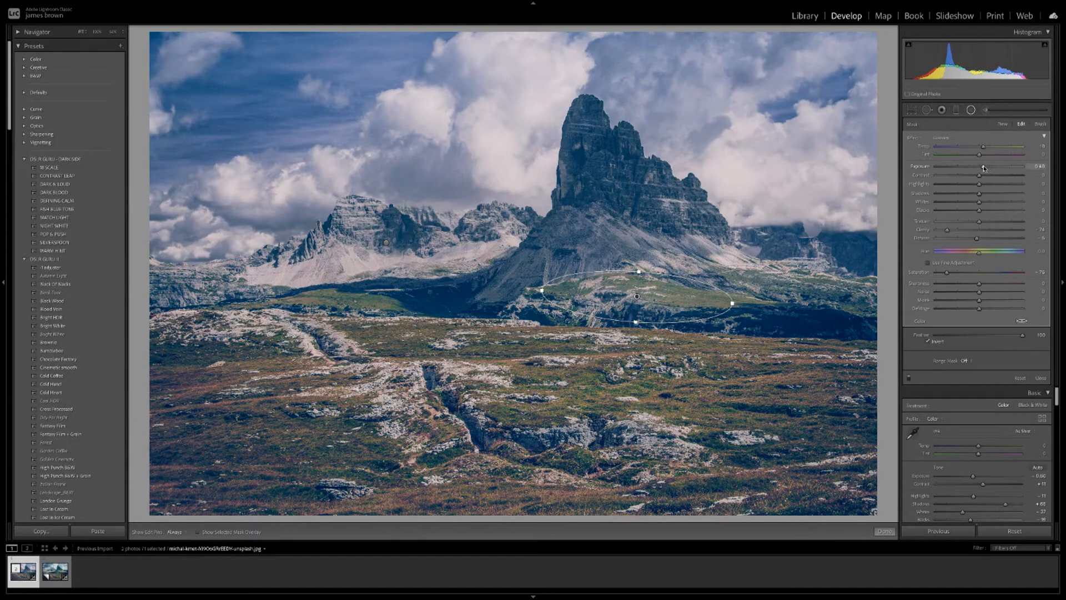
# Nudge Exposure on both radial filters, brightening the left mountains slightly.
pyautogui.moveTo(984, 167); pyautogui.dragTo(982, 168)
pyautogui.click(385, 242)
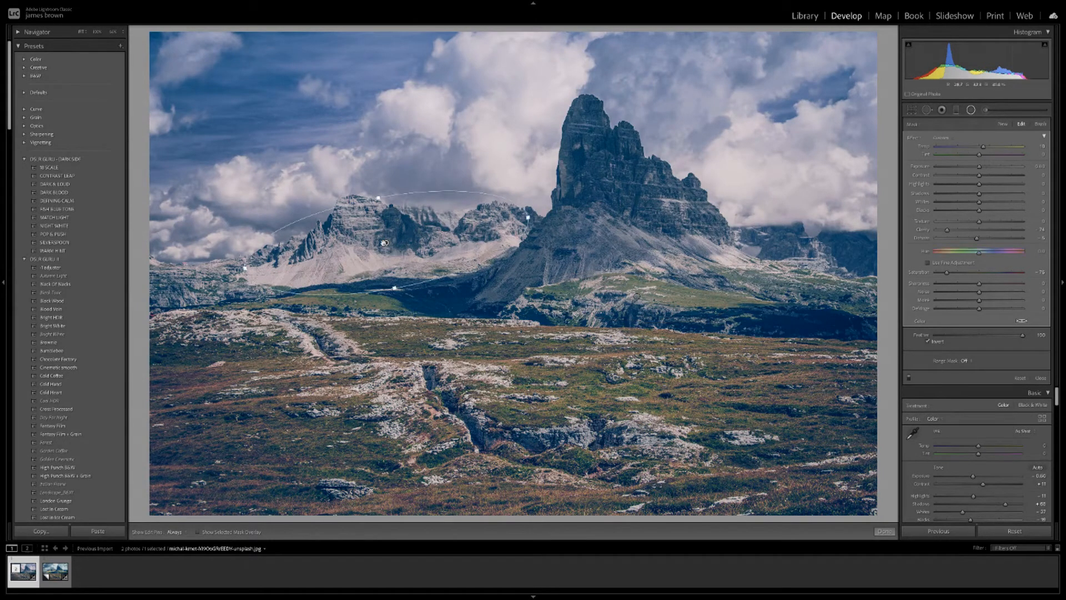
pyautogui.moveTo(979, 168); pyautogui.dragTo(984, 169)
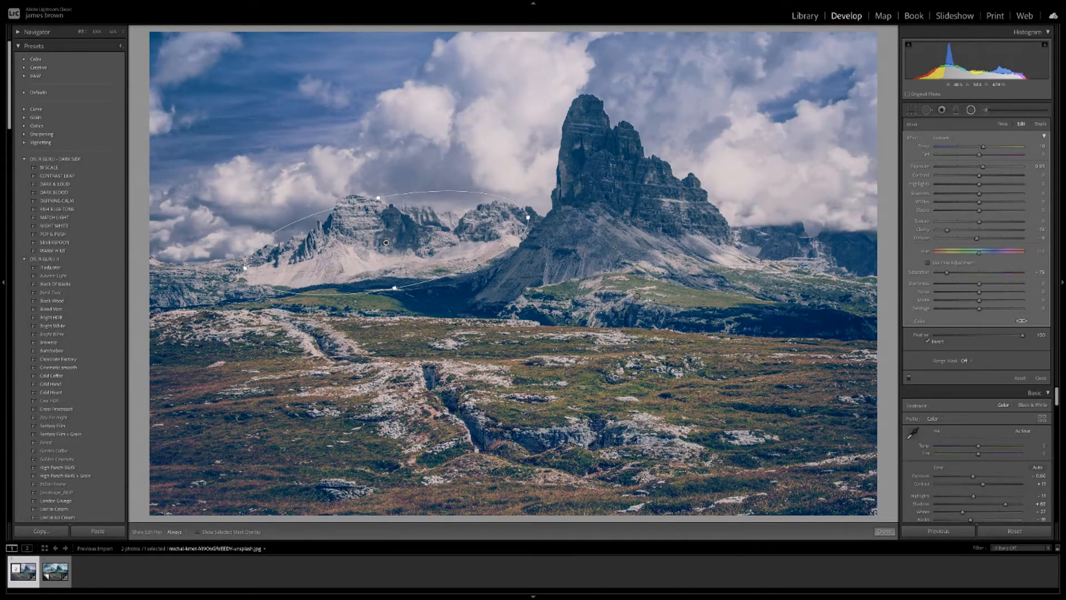
pyautogui.click(637, 296)
# Delete the copied foreground radial filter and rotate the right-hand ellipse upward.
pyautogui.rightClick(637, 296)
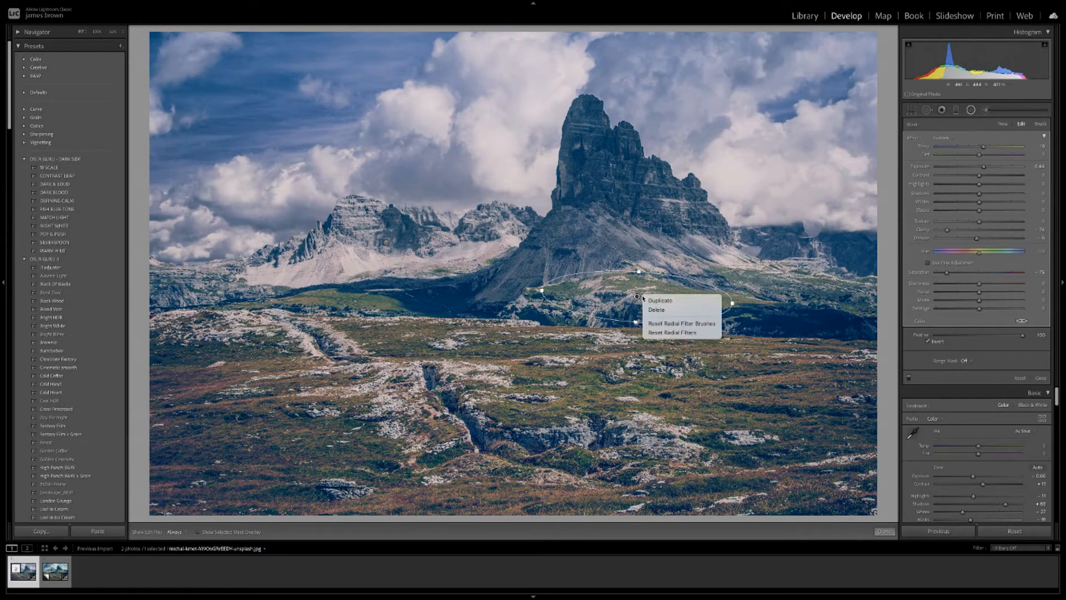
pyautogui.click(669, 308)
pyautogui.click(780, 279)
pyautogui.moveTo(680, 273); pyautogui.dragTo(681, 260)
pyautogui.moveTo(777, 278)
pyautogui.mouseDown()
pyautogui.moveTo(781, 247)
pyautogui.moveTo(784, 267)
pyautogui.mouseUp()
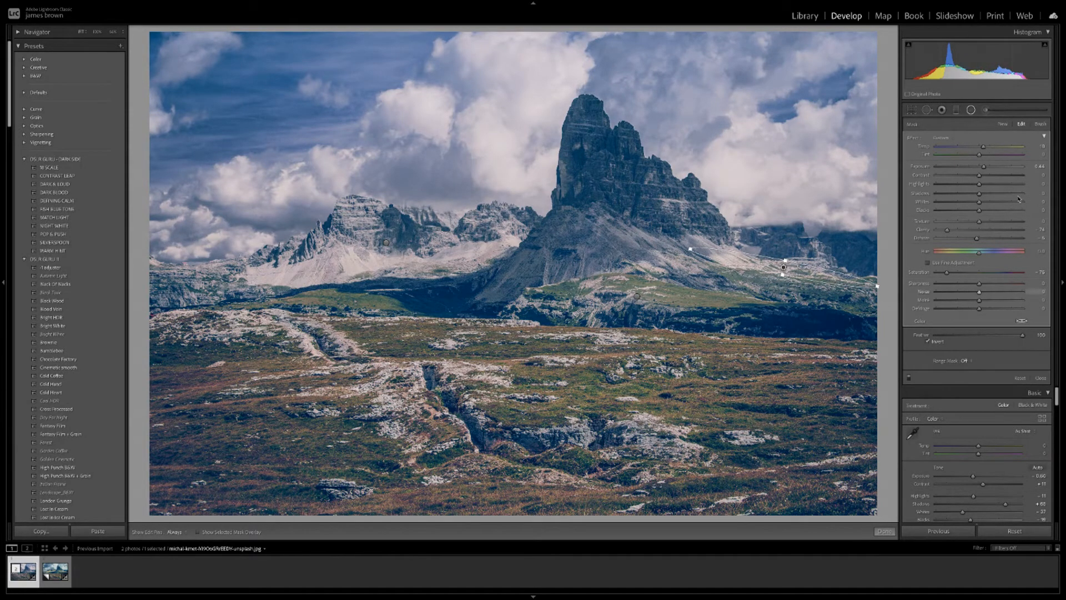
# Warm the right-hand radial filter slightly, then compare before and after side by side.
pyautogui.moveTo(984, 148); pyautogui.dragTo(989, 149)
pyautogui.click(884, 531)
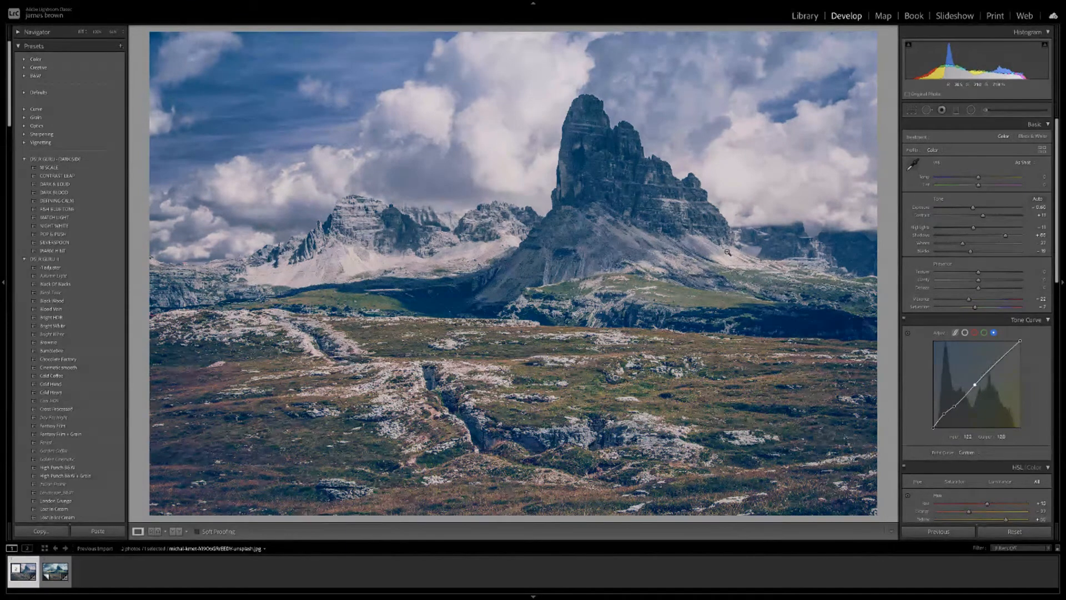
pyautogui.press('y')
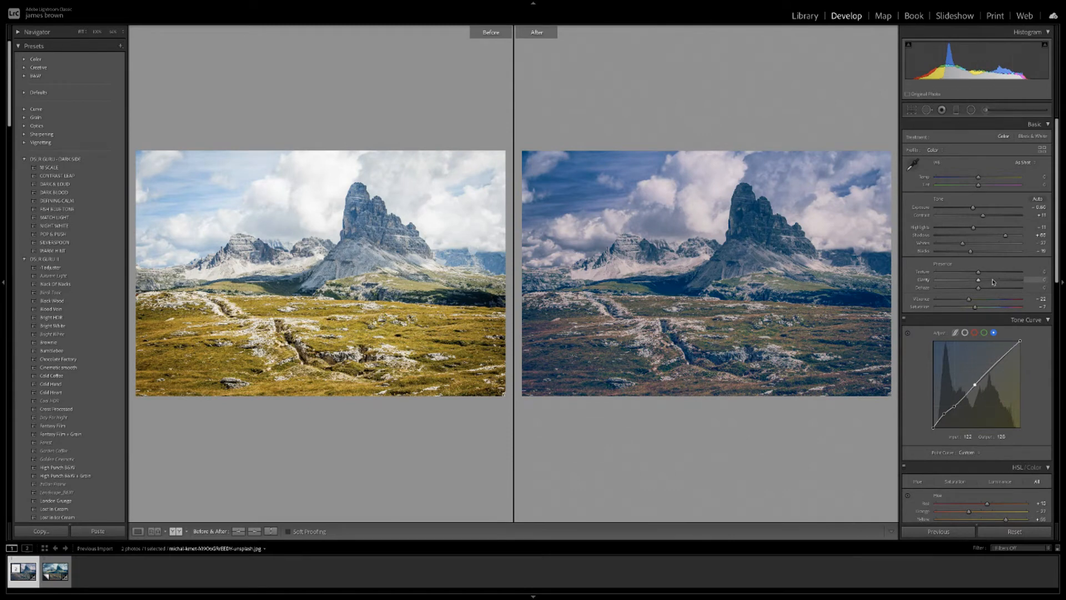
# Inspect the existing mountain brush mask's overlay, then view the edited photo alone at full size.
pyautogui.click(988, 111)
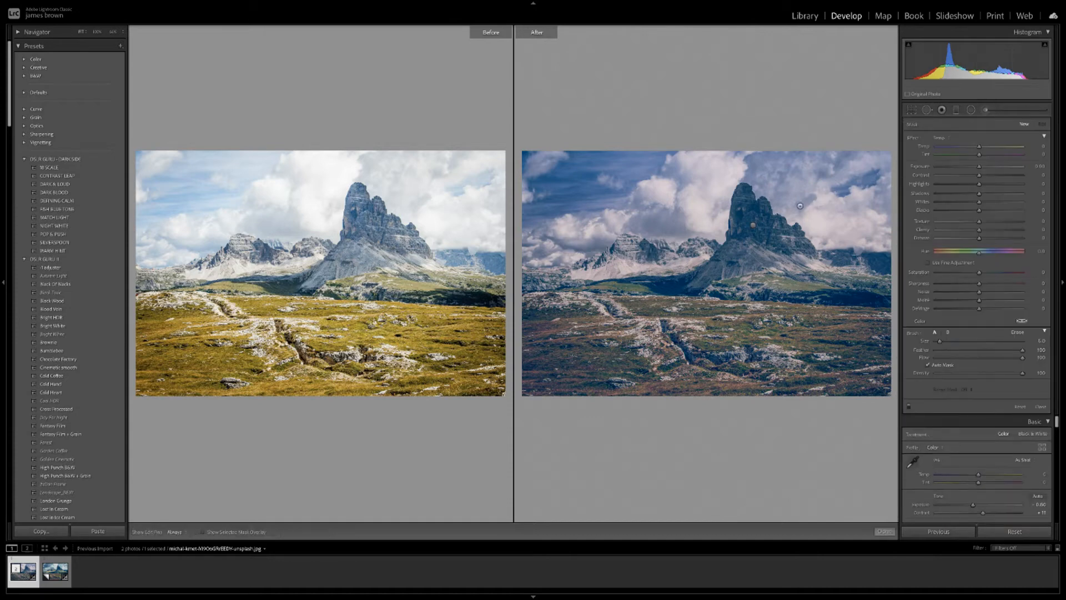
pyautogui.click(754, 226)
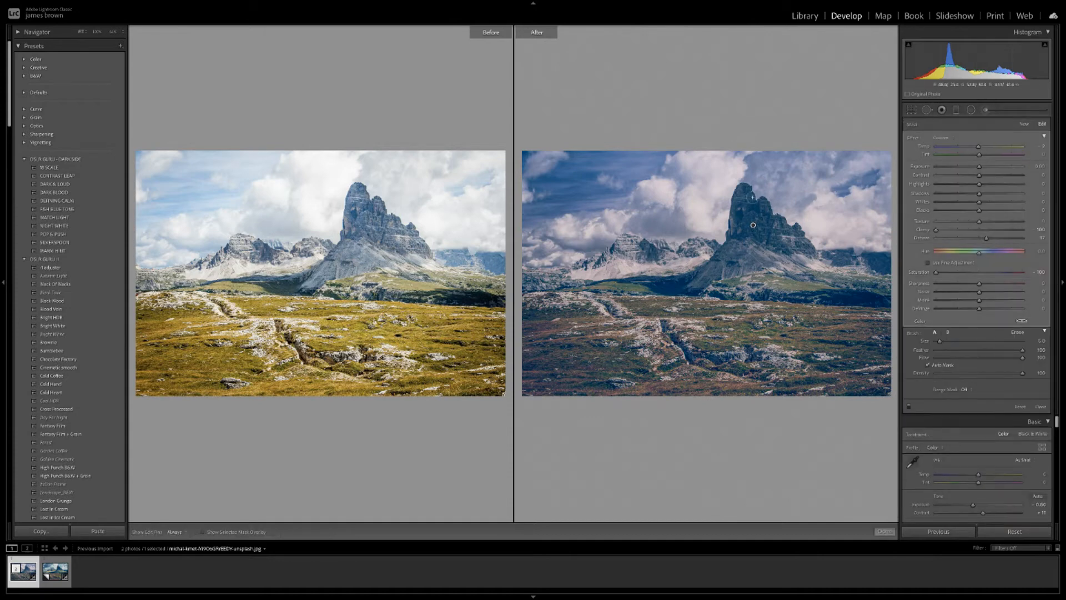
pyautogui.click(203, 533)
pyautogui.click(203, 532)
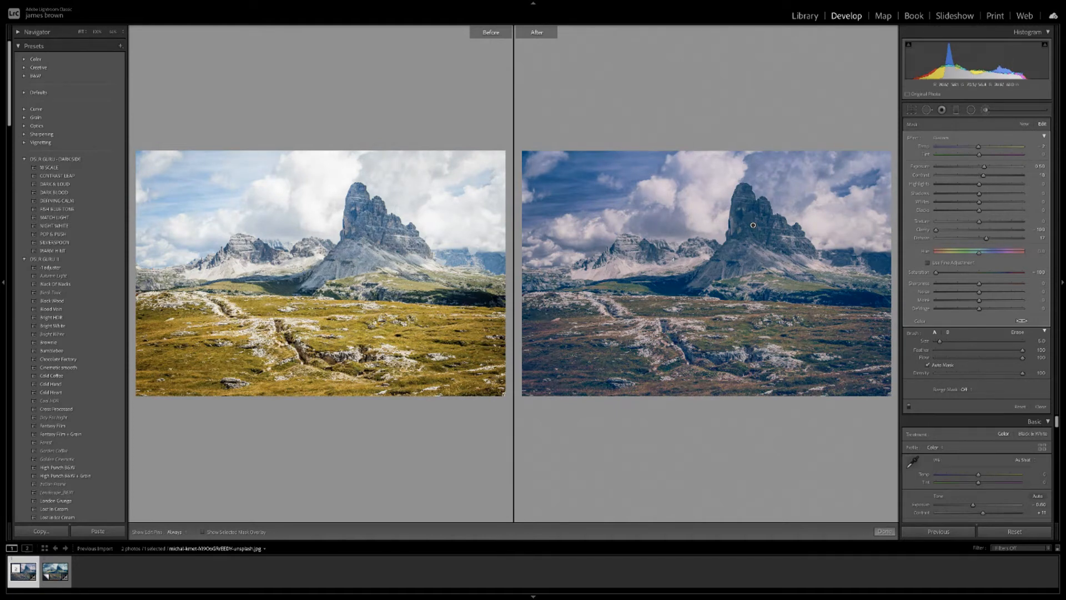
pyautogui.press('y')
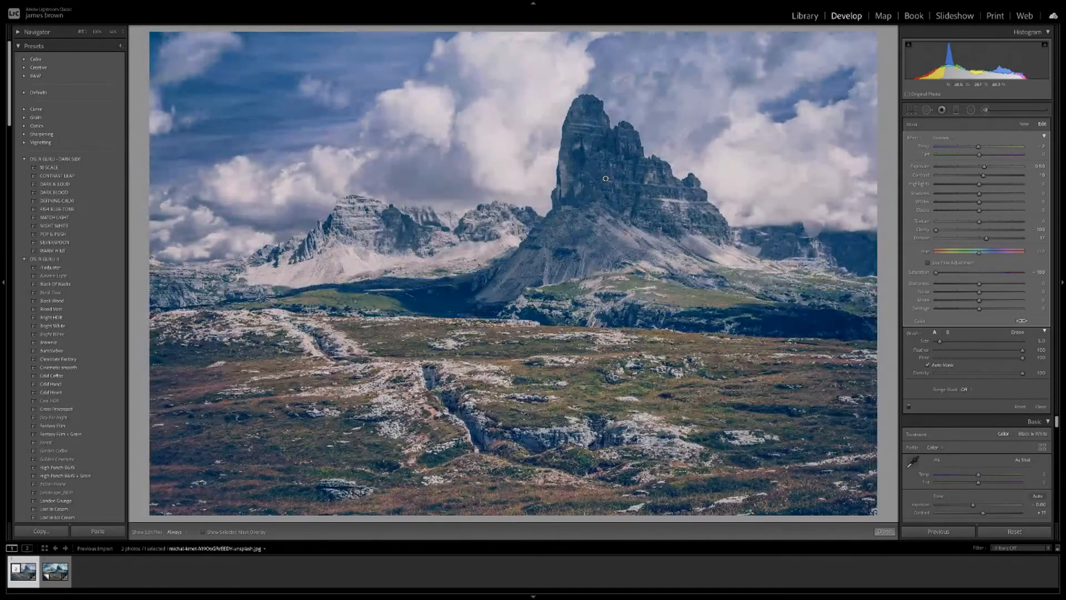
# Finish the brush edit and drop Color Grading Blending almost to zero.
pyautogui.click(885, 531)
pyautogui.scroll(-10, 1004, 315)
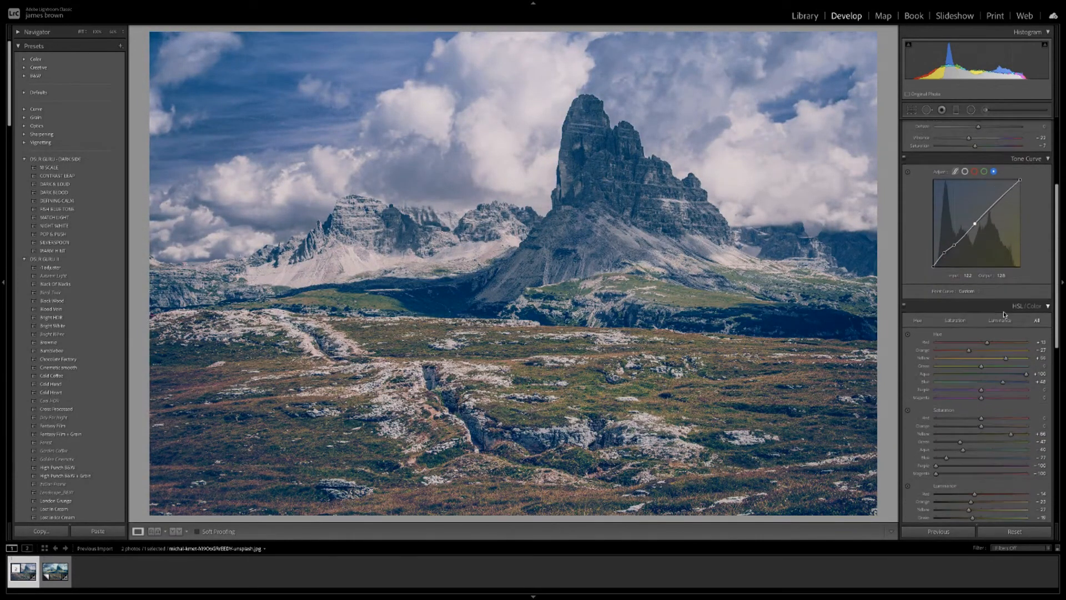
pyautogui.scroll(-3, 1004, 314)
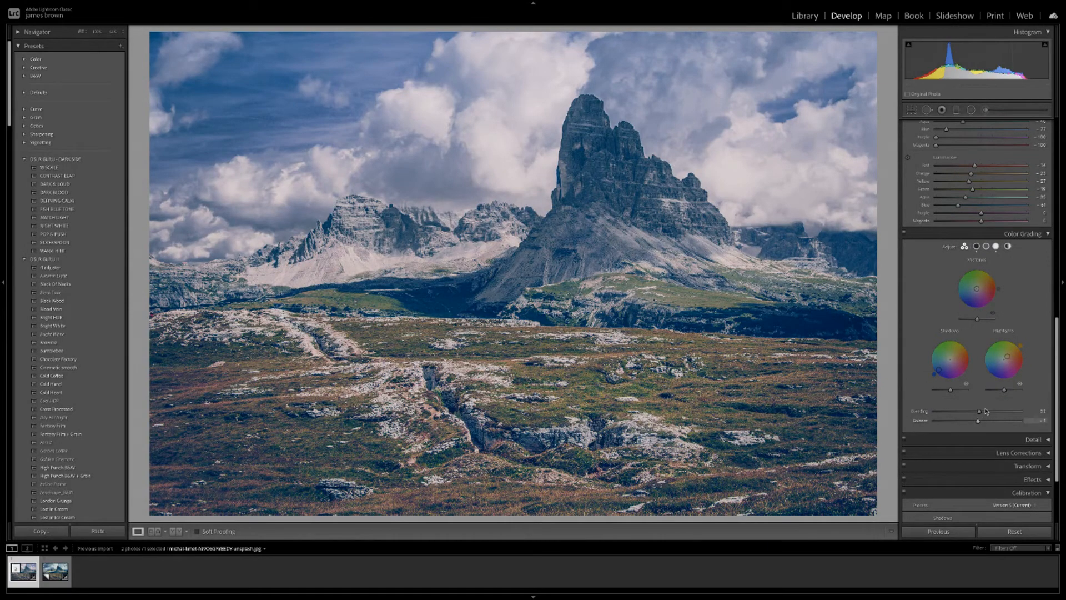
pyautogui.moveTo(979, 411)
pyautogui.mouseDown()
pyautogui.moveTo(994, 412)
pyautogui.moveTo(933, 418)
pyautogui.moveTo(1014, 414)
pyautogui.moveTo(968, 423)
pyautogui.moveTo(978, 423)
pyautogui.mouseUp()
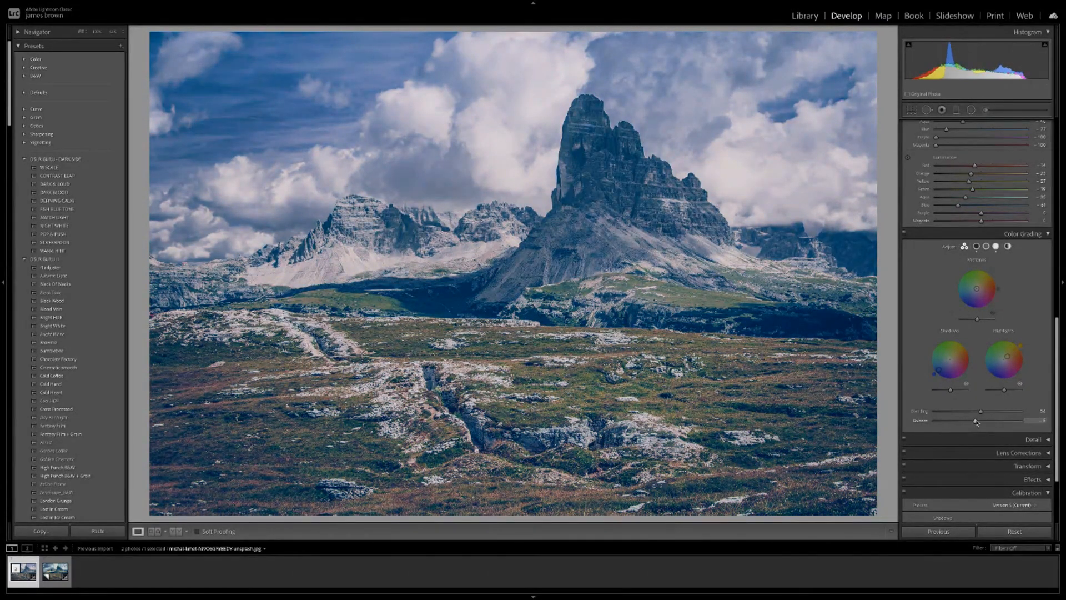
# Reduce the blue Shadows tint saturation and set Blending back to about 50.
pyautogui.moveTo(941, 372); pyautogui.dragTo(941, 372)
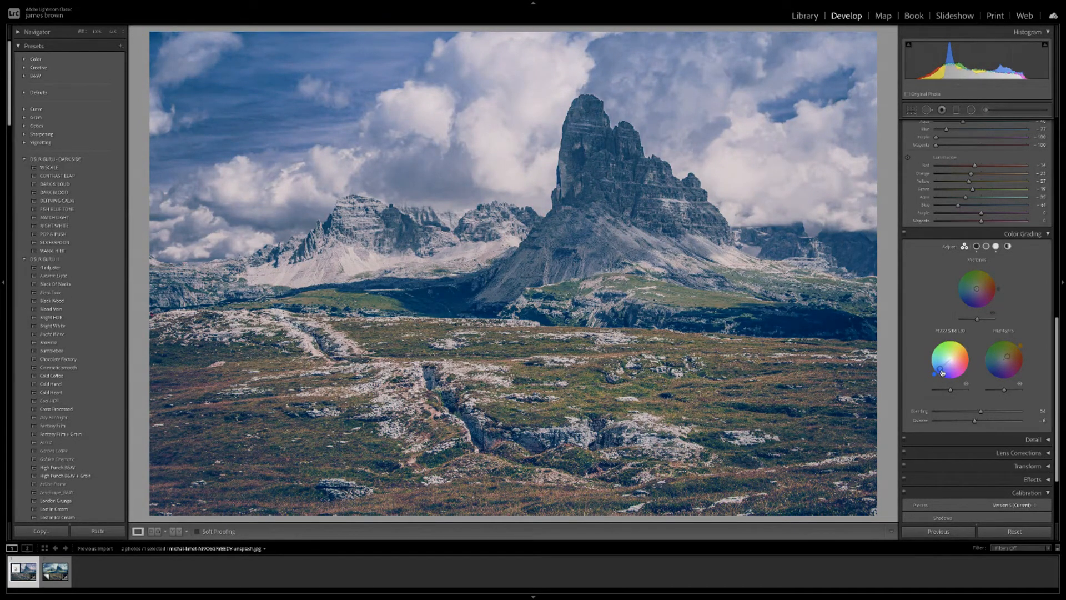
pyautogui.moveTo(943, 372); pyautogui.dragTo(942, 372)
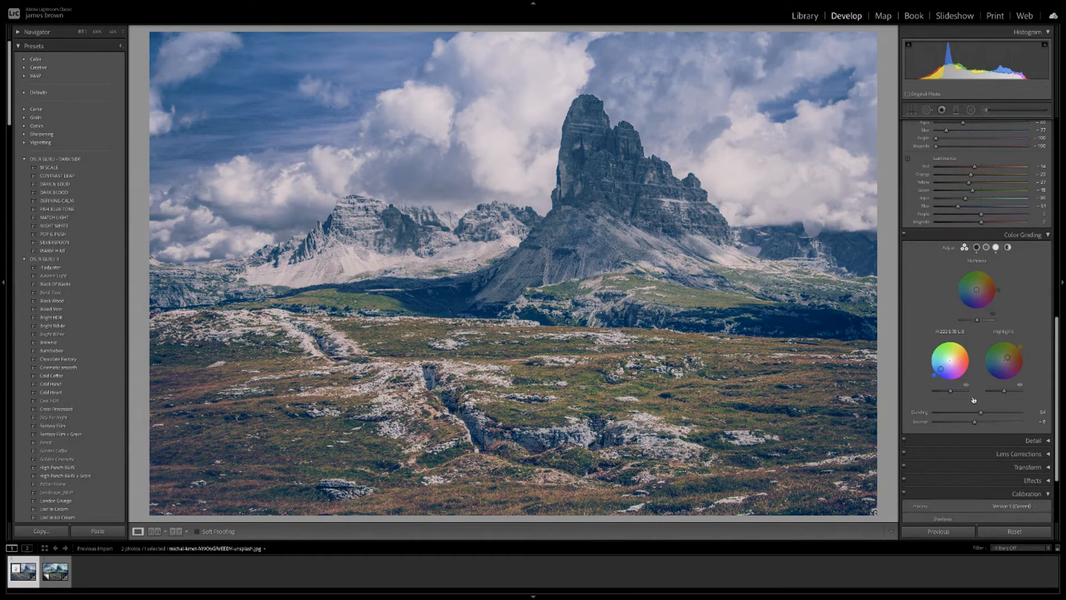
pyautogui.moveTo(981, 414)
pyautogui.mouseDown()
pyautogui.moveTo(960, 413)
pyautogui.moveTo(984, 412)
pyautogui.moveTo(976, 427)
pyautogui.mouseUp()
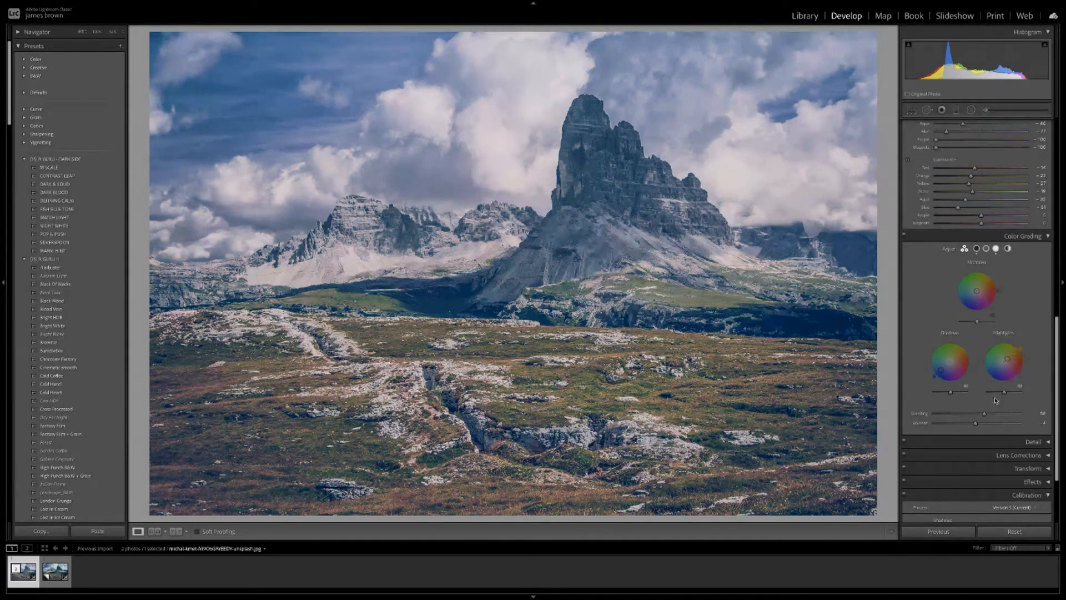
# Nudge Blue Hue slightly right and raise Blue Saturation from -77 to about -11.
pyautogui.scroll(6, 996, 400)
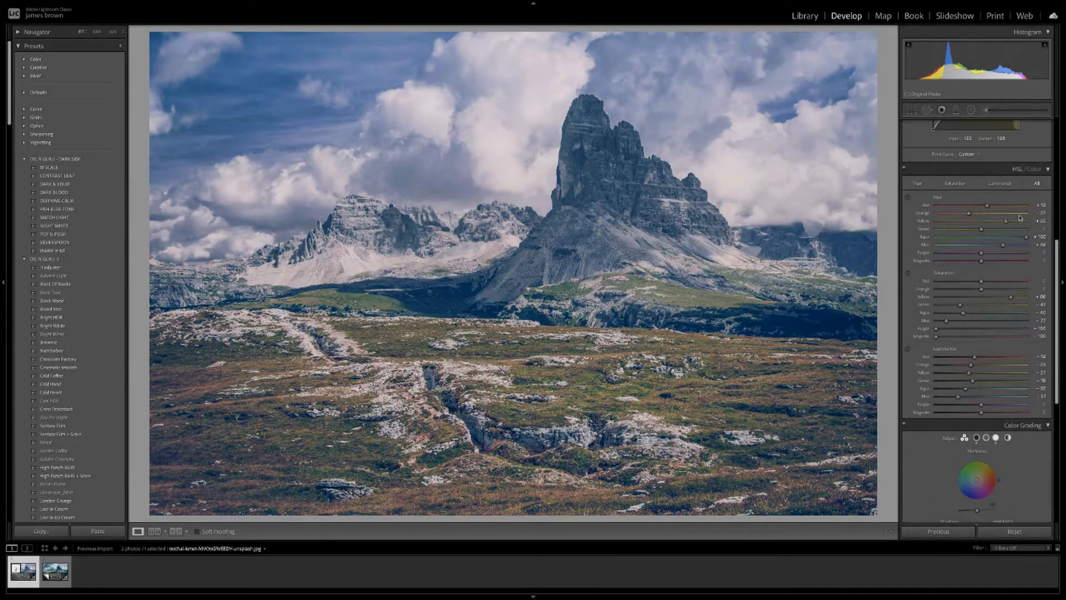
pyautogui.moveTo(1003, 247)
pyautogui.mouseDown()
pyautogui.moveTo(991, 247)
pyautogui.moveTo(1009, 248)
pyautogui.mouseUp()
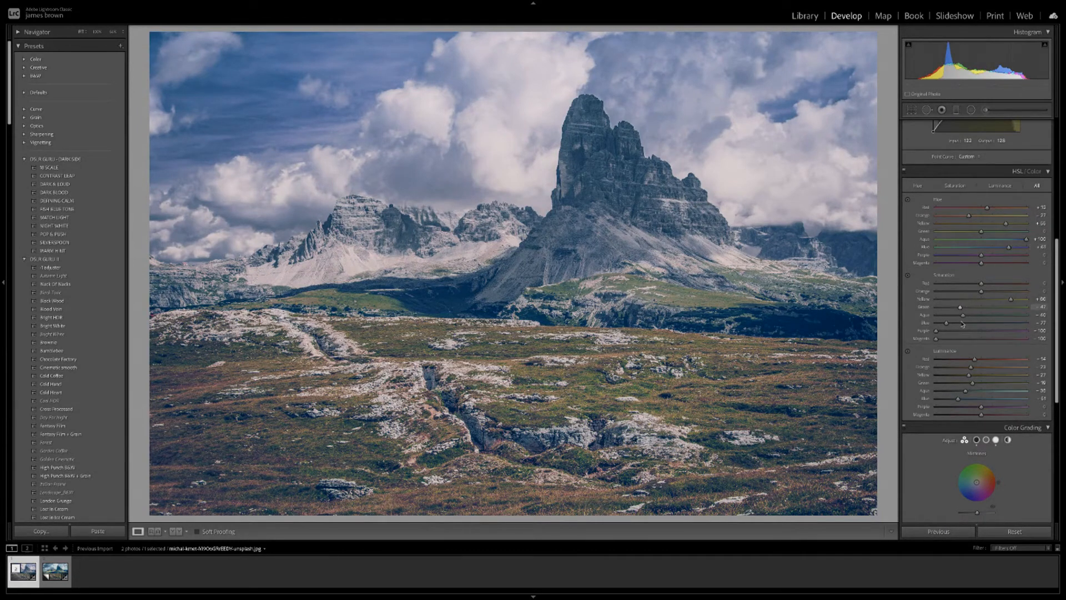
pyautogui.moveTo(947, 322); pyautogui.dragTo(972, 325)
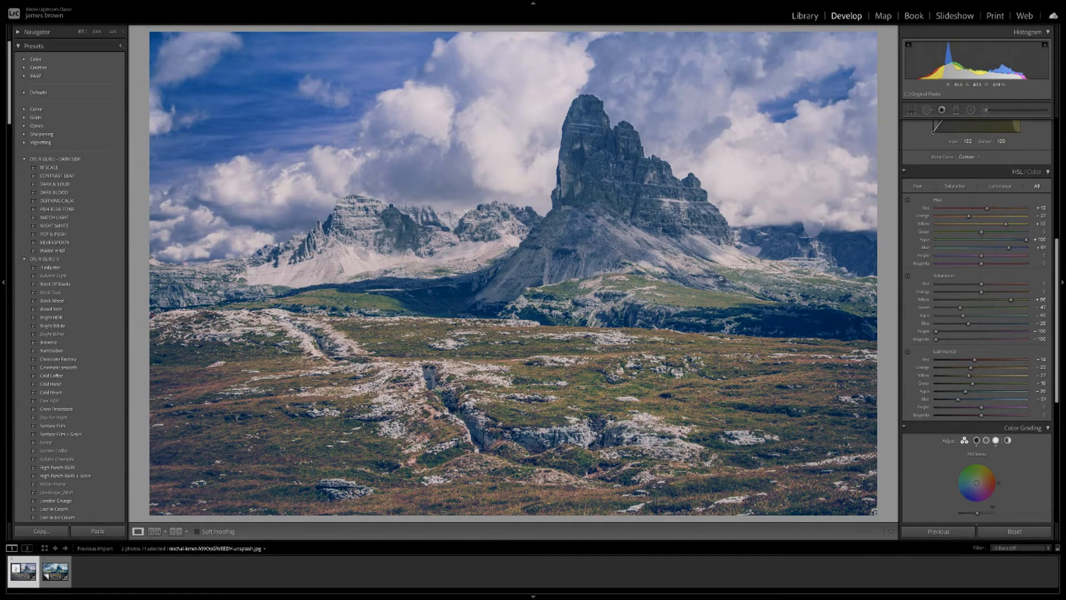
pyautogui.scroll(6, 953, 206)
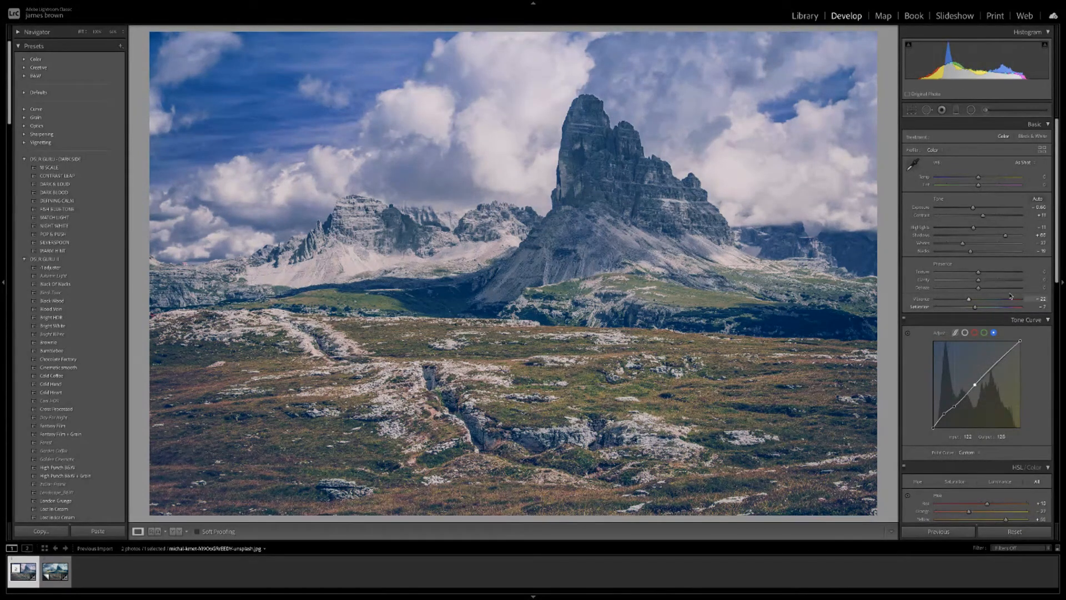
# Set Dehaze to just below 0 and Texture to 0.
pyautogui.moveTo(983, 291)
pyautogui.mouseDown()
pyautogui.moveTo(966, 290)
pyautogui.moveTo(986, 290)
pyautogui.moveTo(972, 279)
pyautogui.moveTo(990, 273)
pyautogui.moveTo(980, 276)
pyautogui.mouseUp()
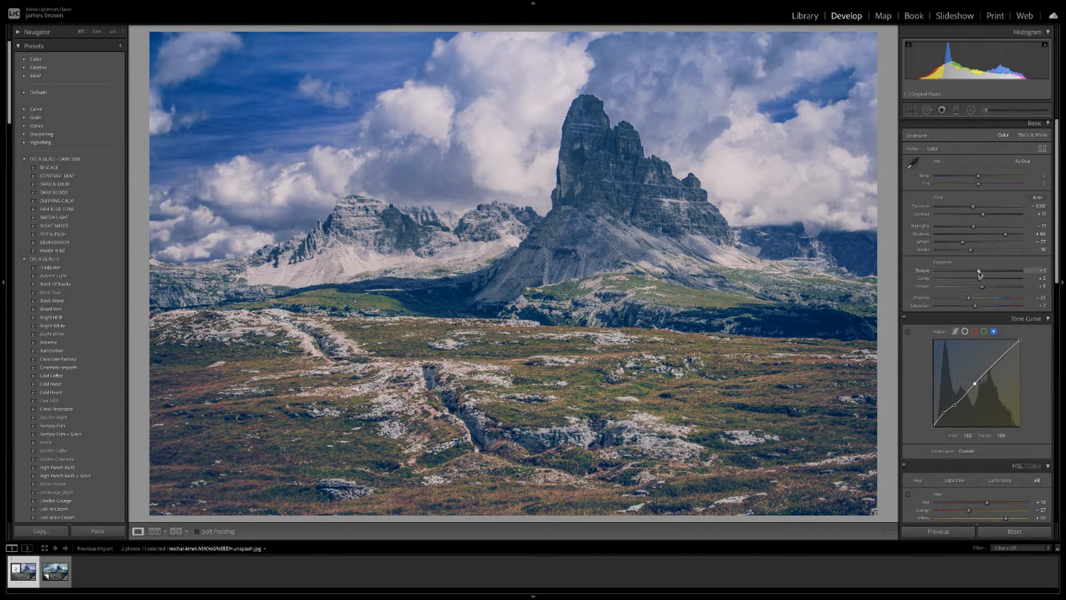
pyautogui.moveTo(978, 274); pyautogui.dragTo(980, 274)
pyautogui.scroll(-1, 979, 275)
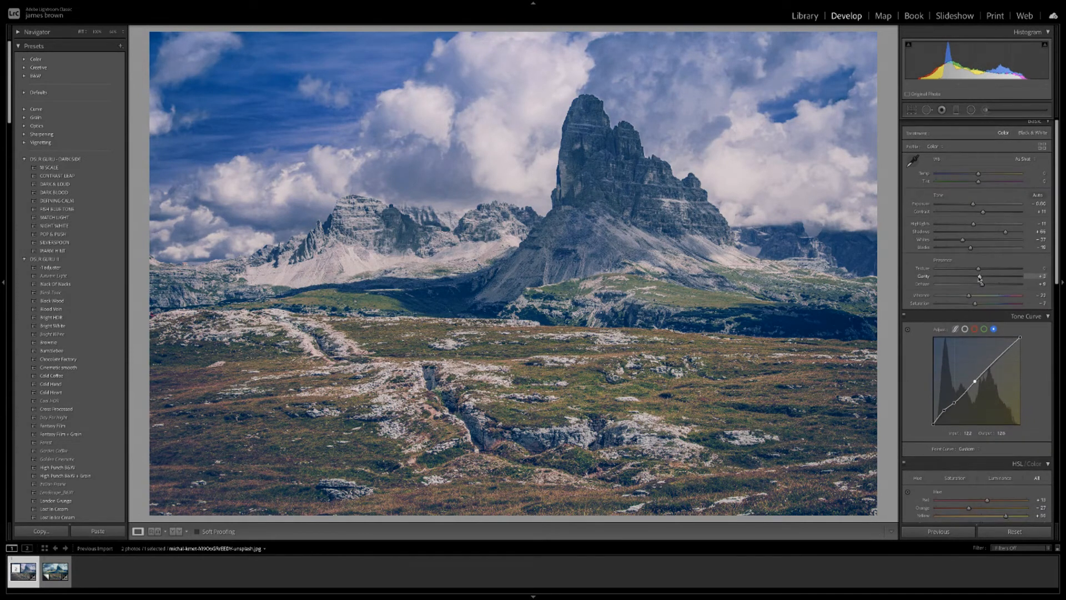
pyautogui.scroll(-1, 980, 278)
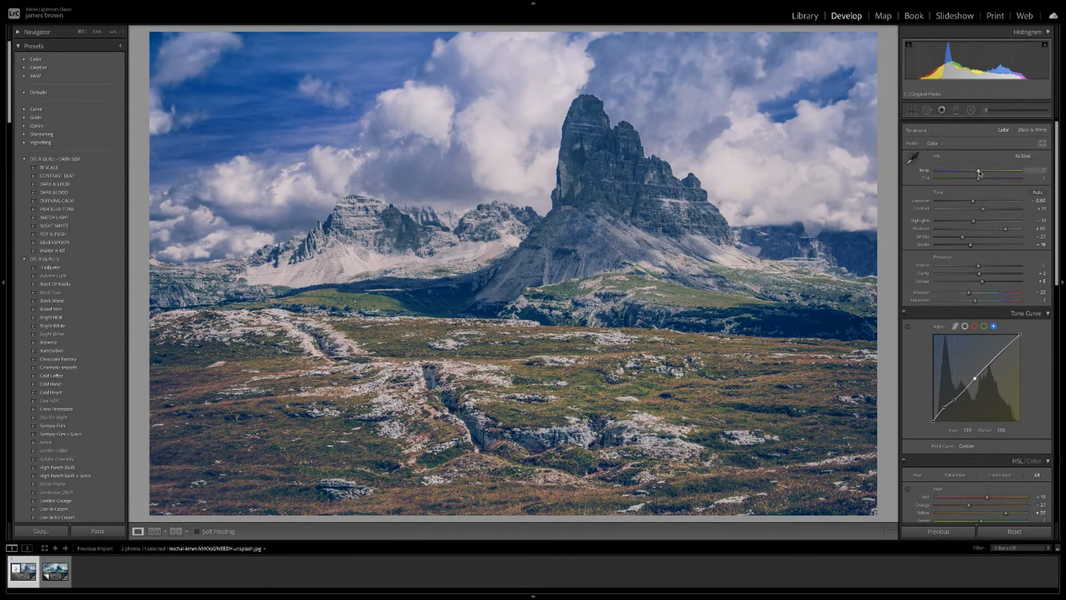
# Try a warmer Temp, then settle on a cooler white balance that keeps the blue look.
pyautogui.moveTo(980, 173); pyautogui.dragTo(986, 173)
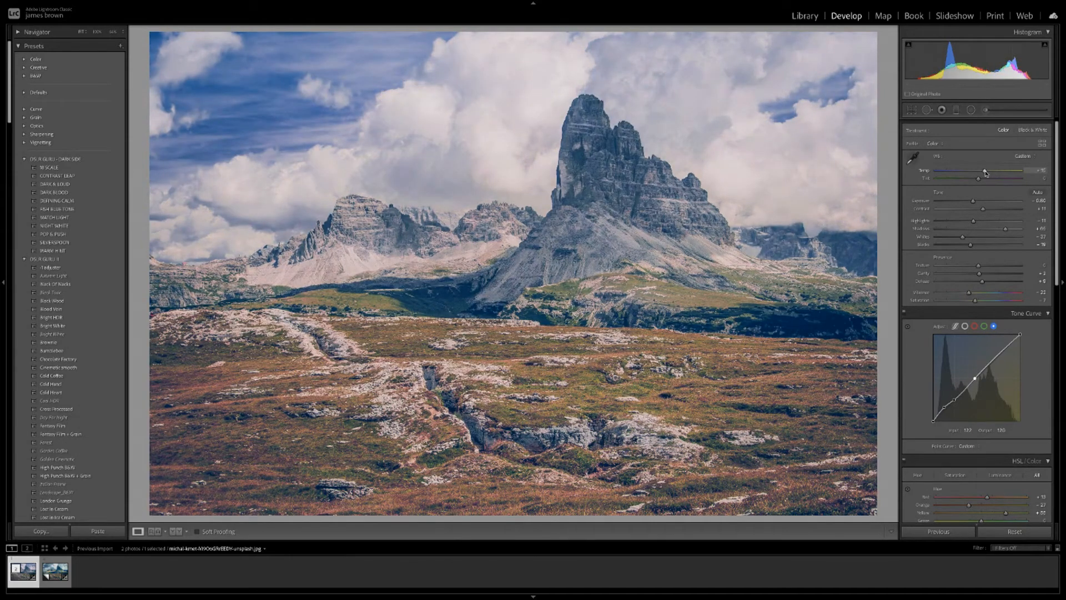
pyautogui.moveTo(986, 173); pyautogui.dragTo(962, 173)
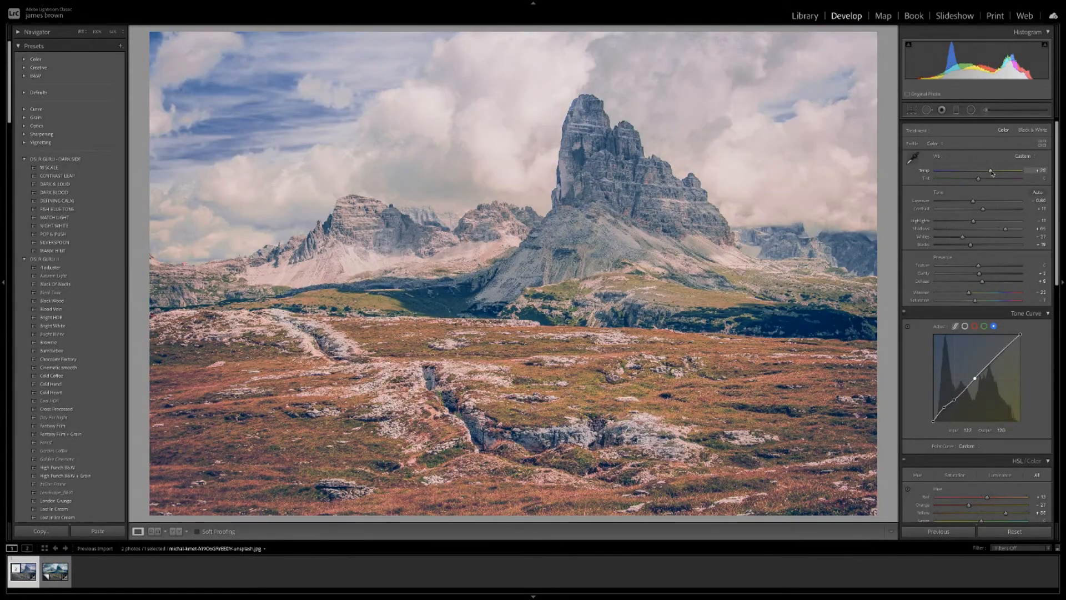
pyautogui.moveTo(992, 174); pyautogui.dragTo(982, 173)
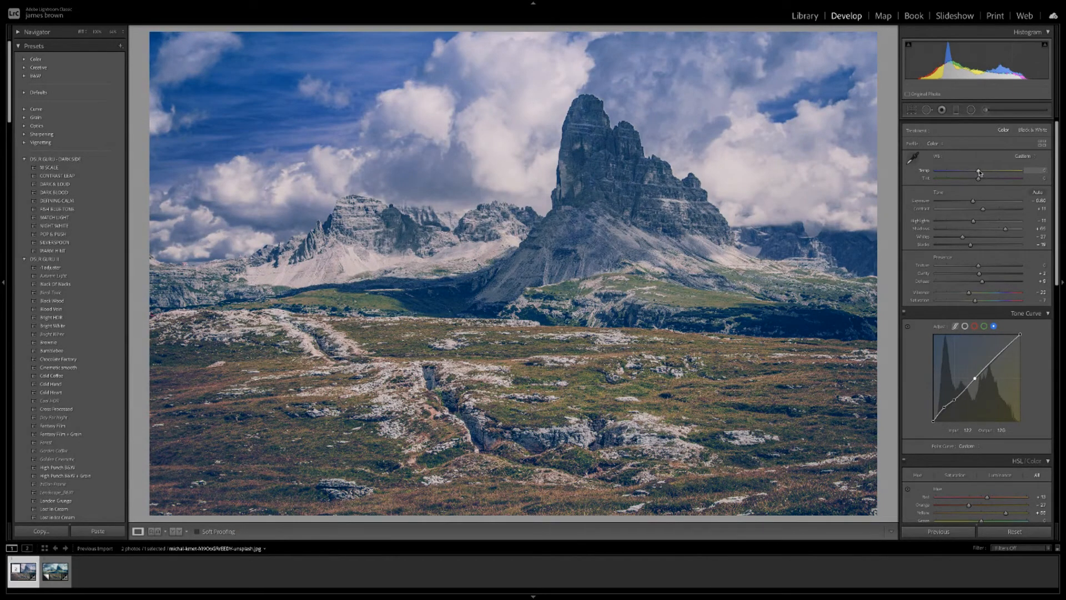
pyautogui.scroll(-3, 965, 329)
# Switch the Tone Curve to the parametric region view and lift Highlights to about +10.
pyautogui.scroll(-2, 966, 327)
pyautogui.scroll(1, 964, 250)
pyautogui.click(957, 226)
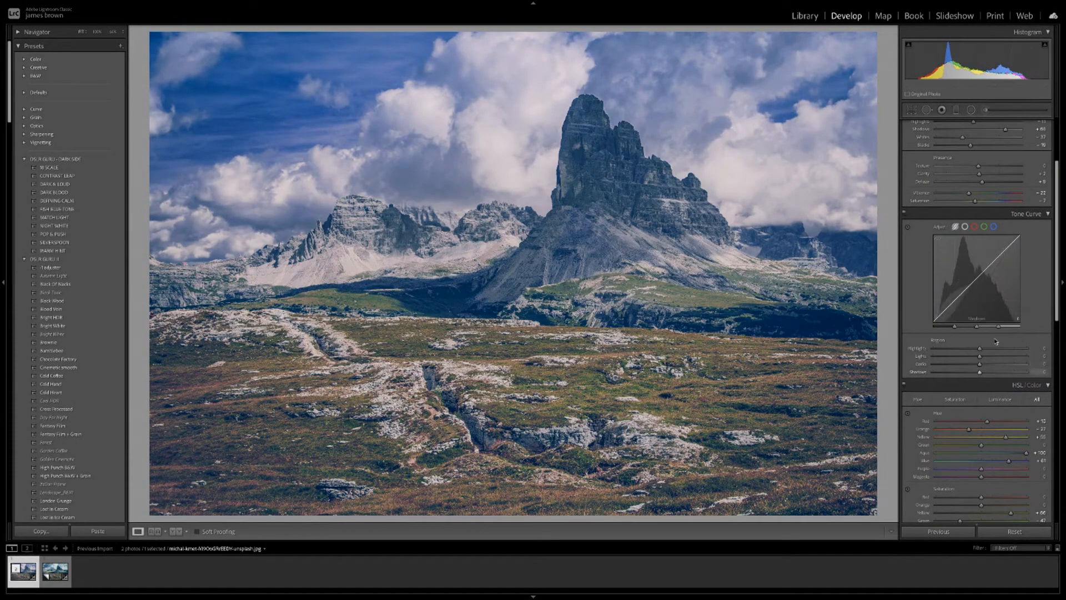
pyautogui.click(965, 227)
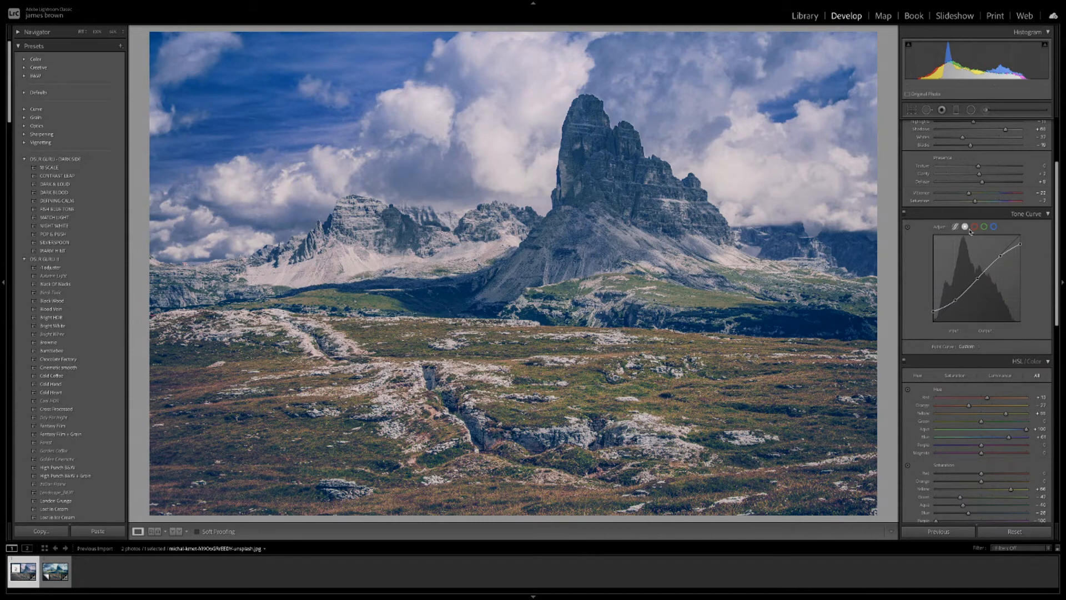
pyautogui.click(956, 227)
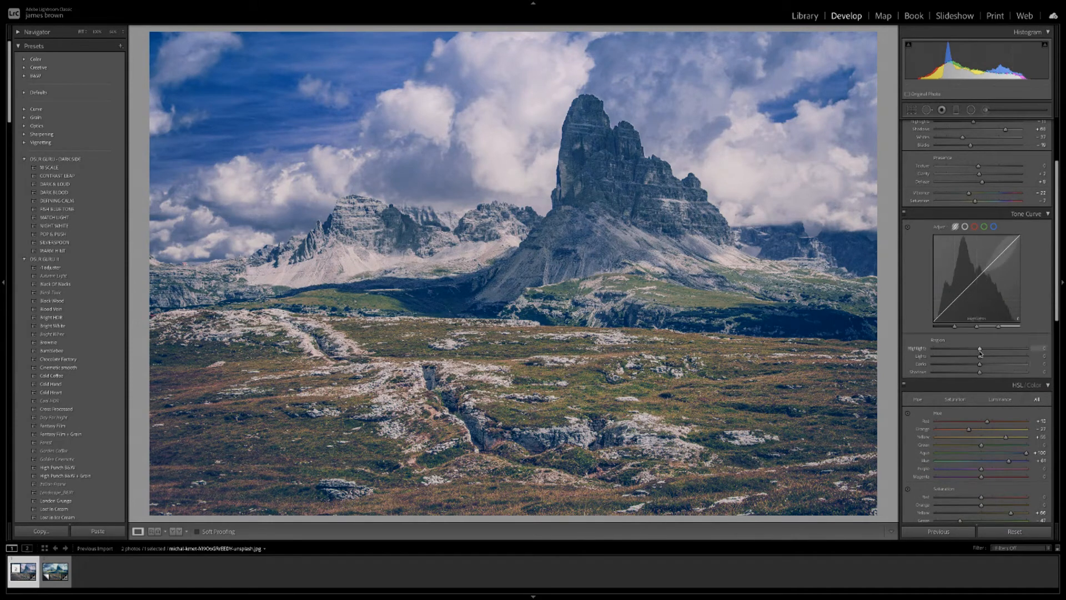
pyautogui.moveTo(980, 350); pyautogui.dragTo(969, 374)
pyautogui.scroll(-1, 943, 440)
pyautogui.scroll(-3, 943, 440)
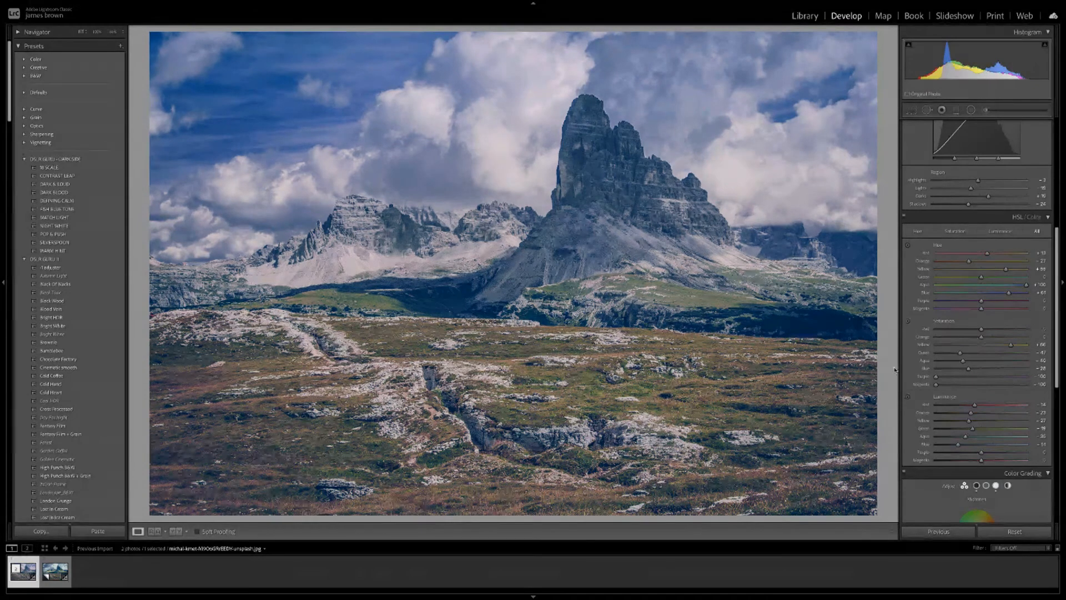
# Desaturate the orange ground and shift its orange and yellow hues toward green with targeted adjustment.
pyautogui.click(908, 322)
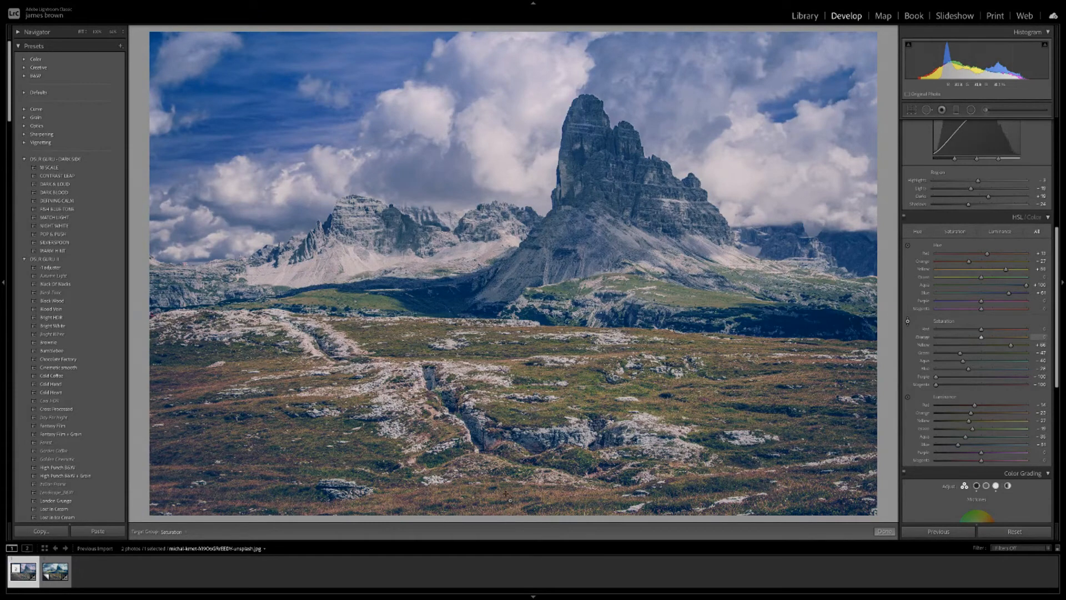
pyautogui.moveTo(508, 492)
pyautogui.mouseDown()
pyautogui.moveTo(496, 448)
pyautogui.moveTo(538, 556)
pyautogui.moveTo(503, 467)
pyautogui.moveTo(510, 520)
pyautogui.moveTo(502, 462)
pyautogui.moveTo(508, 502)
pyautogui.mouseUp()
pyautogui.click(908, 246)
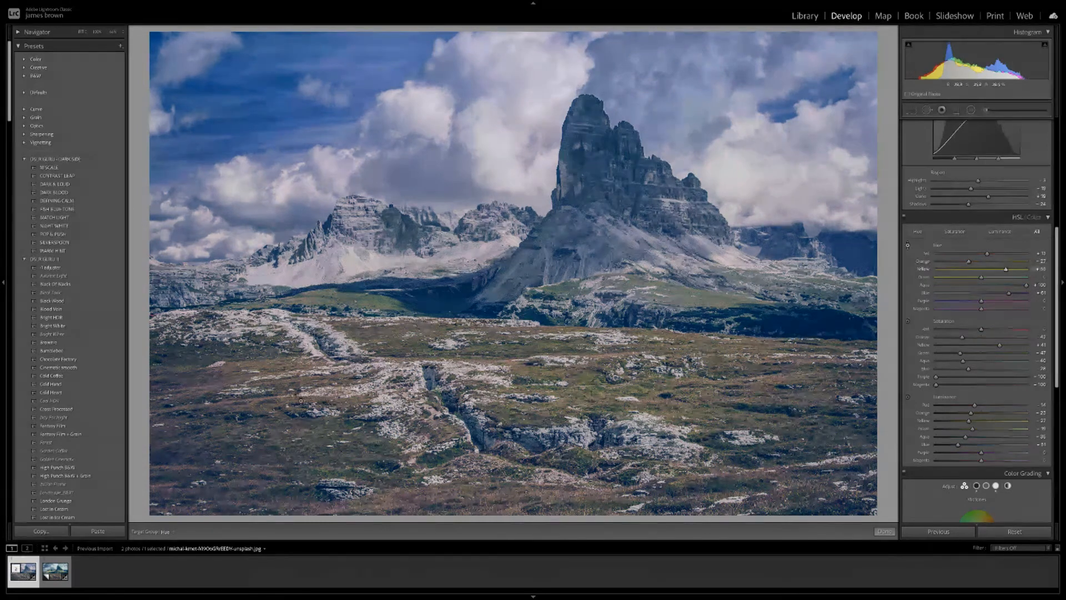
pyautogui.moveTo(293, 397); pyautogui.dragTo(312, 459)
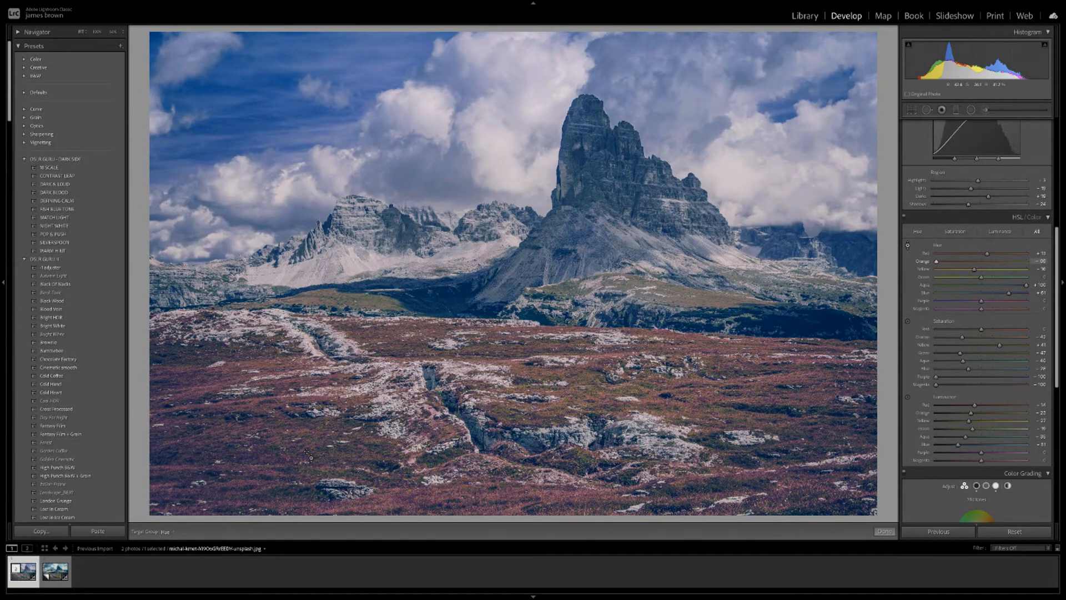
pyautogui.moveTo(289, 411); pyautogui.dragTo(282, 369)
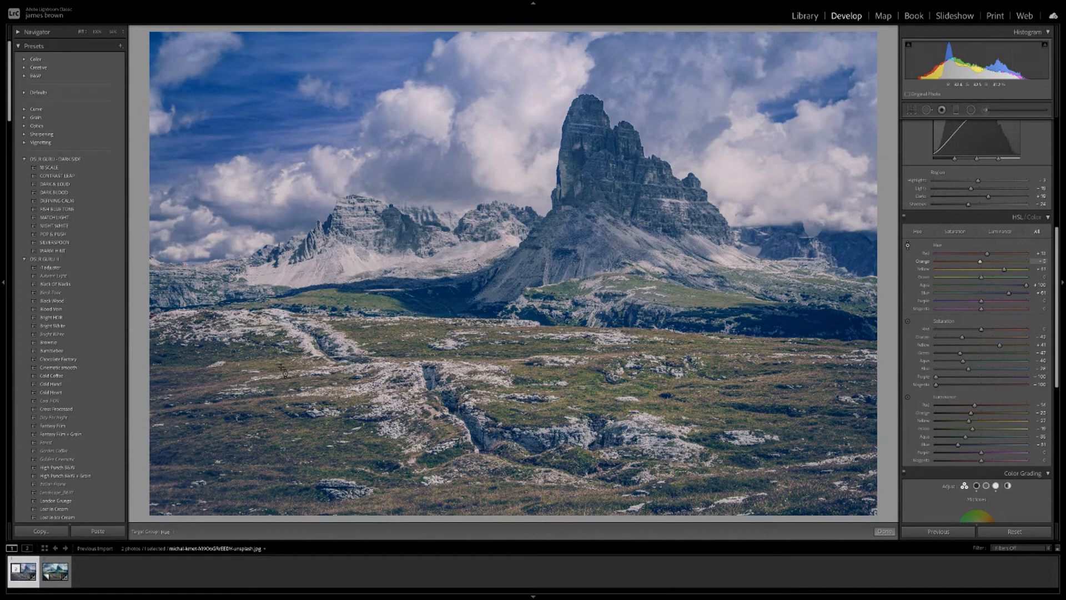
# Darken the orange meadow tones with the targeted Luminance adjustment.
pyautogui.click(908, 397)
pyautogui.moveTo(559, 483)
pyautogui.mouseDown()
pyautogui.moveTo(555, 464)
pyautogui.moveTo(561, 500)
pyautogui.moveTo(561, 475)
pyautogui.mouseUp()
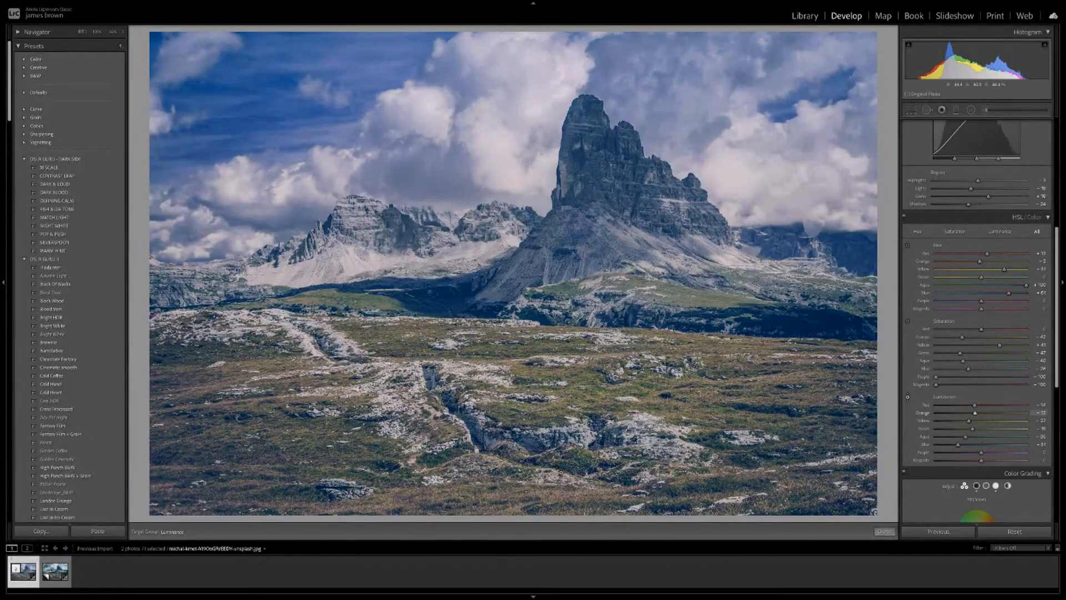
pyautogui.moveTo(561, 472); pyautogui.dragTo(561, 476)
pyautogui.scroll(10, 1057, 260)
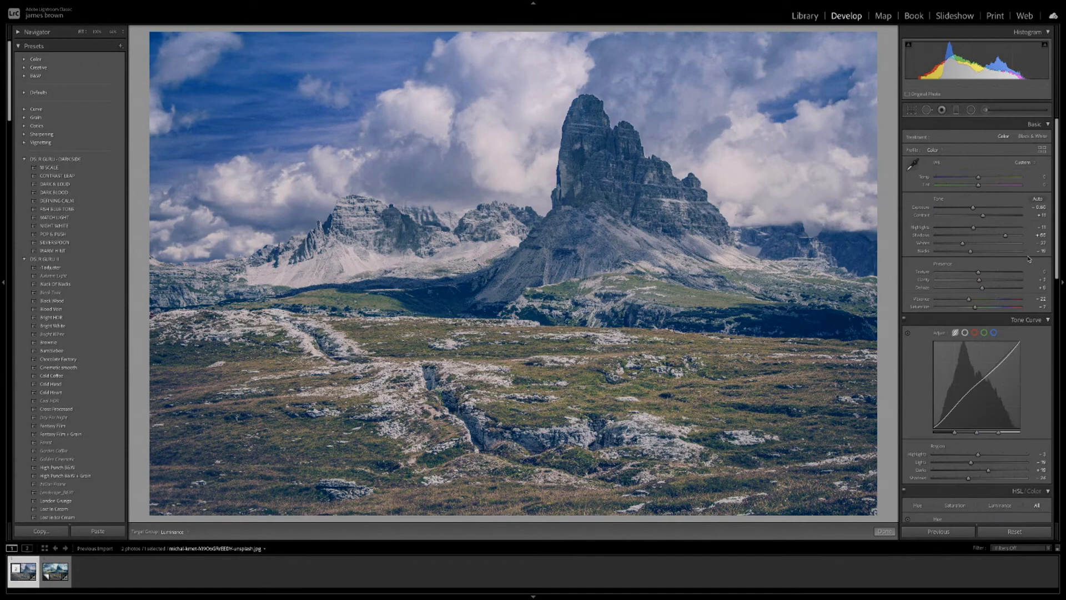
pyautogui.press('y')
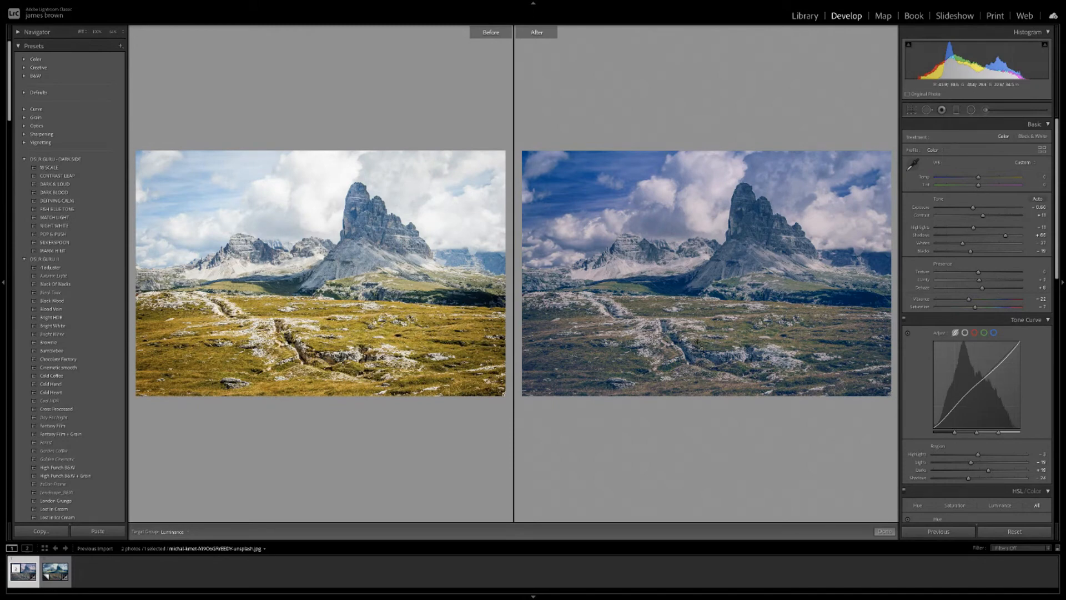
pyautogui.press('y')
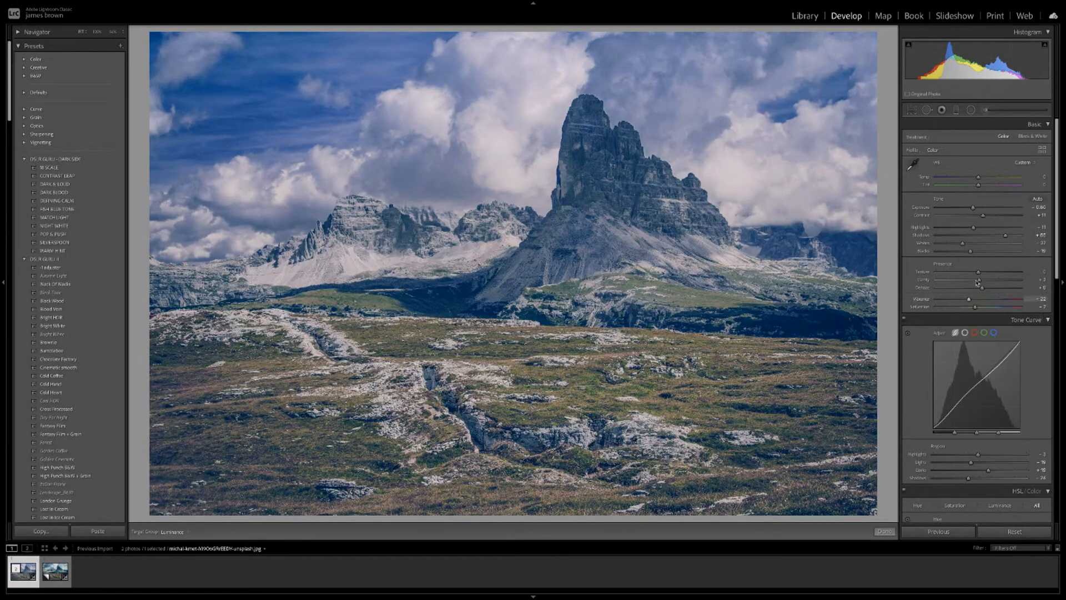
# In the Point Curve, raise the black point to about 30 and adjust the midtone point.
pyautogui.click(965, 332)
pyautogui.moveTo(955, 408); pyautogui.dragTo(935, 416)
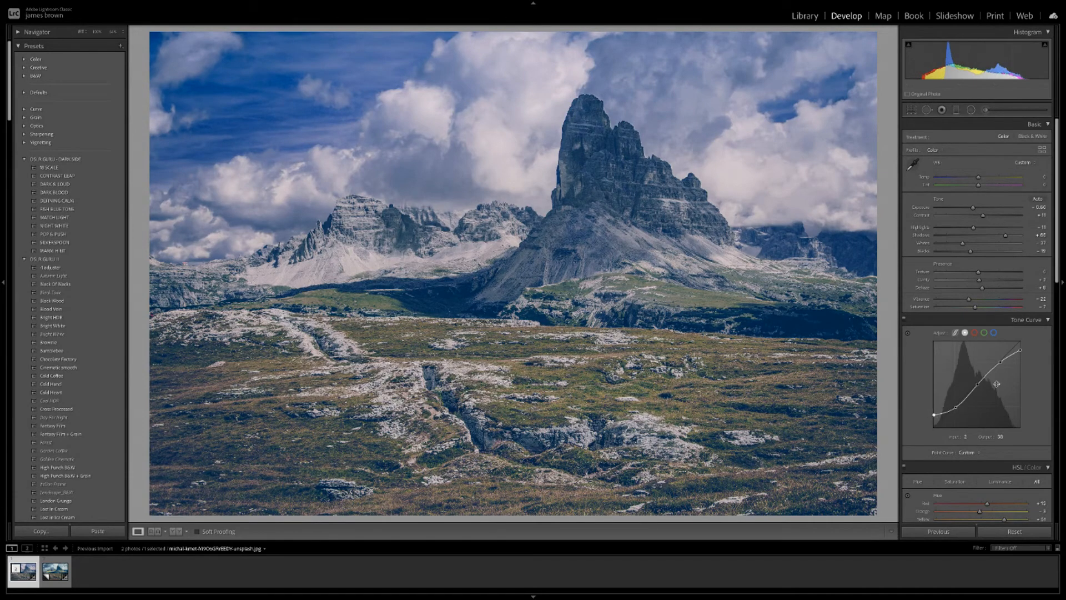
pyautogui.moveTo(978, 385); pyautogui.dragTo(978, 390)
pyautogui.scroll(-15, 1025, 209)
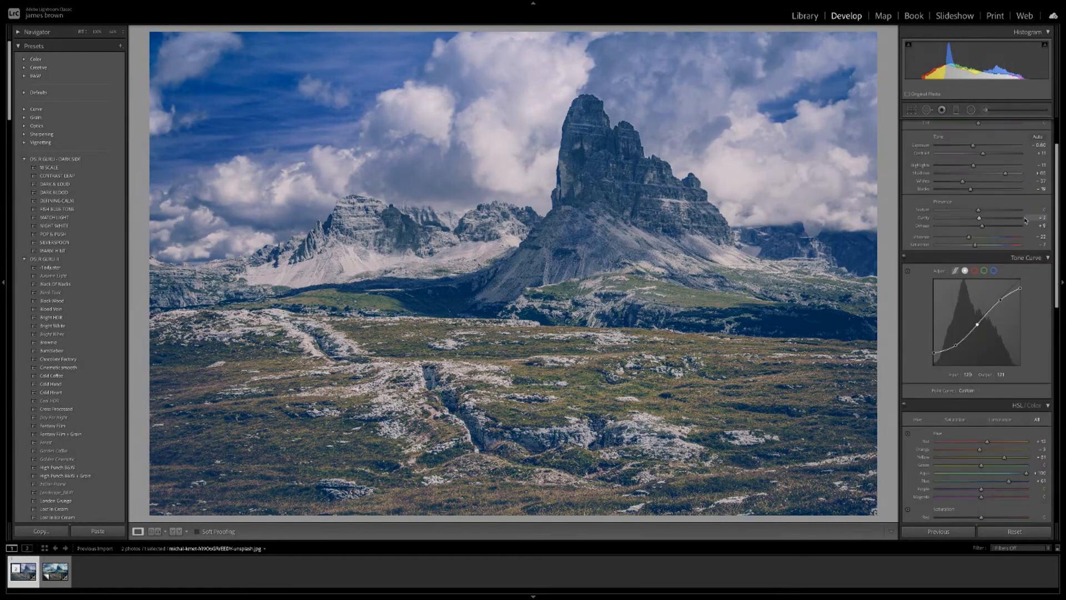
pyautogui.scroll(-2, 1025, 218)
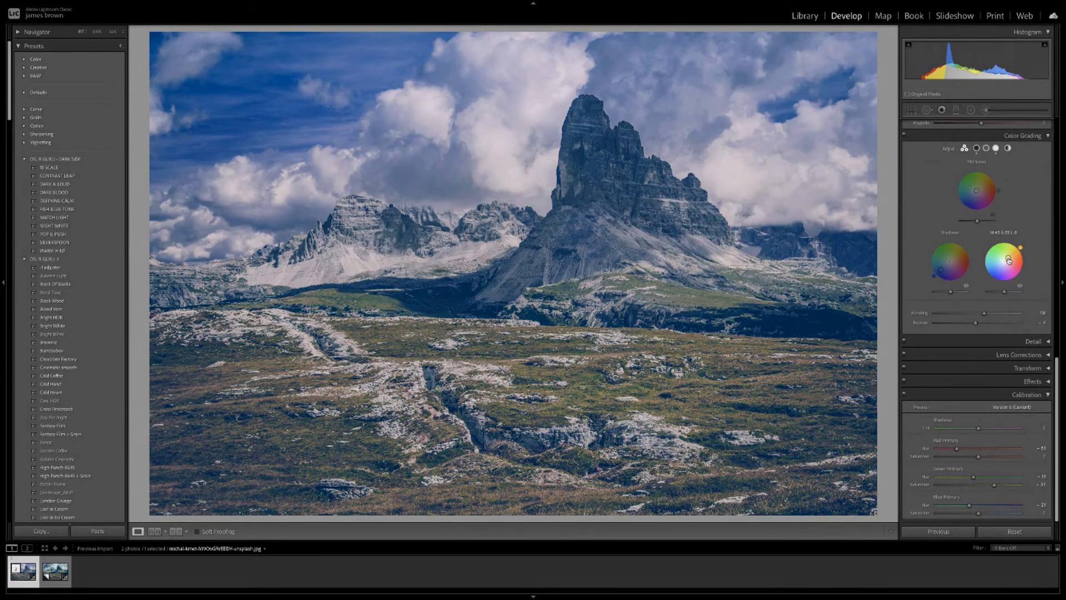
# Pull the Highlights and Shadows tint points inward and set Calibration Red Primary Hue to about +30.
pyautogui.moveTo(1009, 260); pyautogui.dragTo(1007, 258)
pyautogui.moveTo(942, 273); pyautogui.dragTo(941, 270)
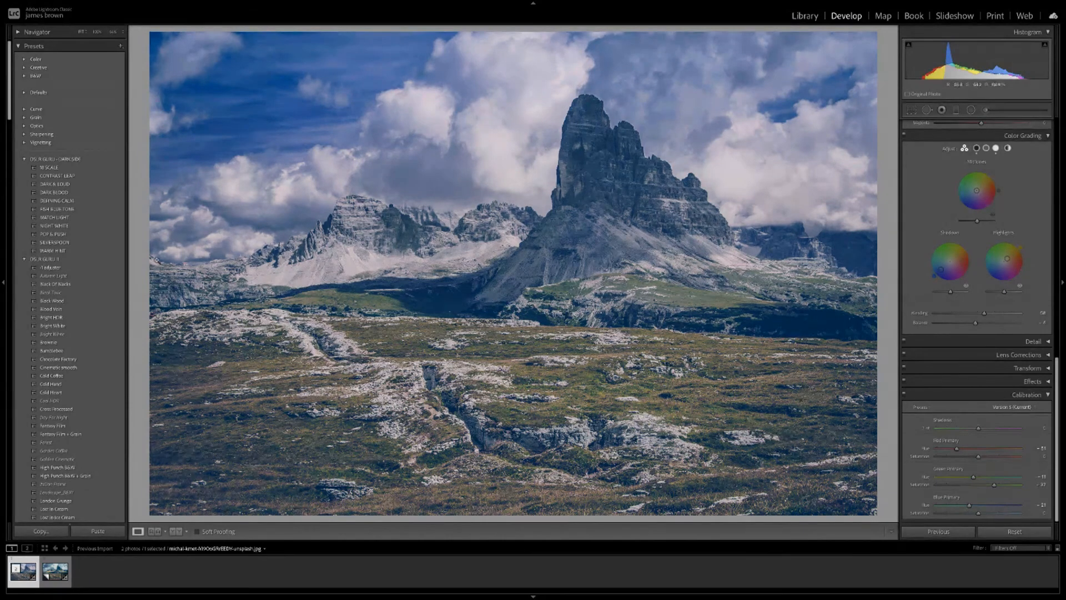
pyautogui.scroll(-15, 73, 326)
pyautogui.scroll(-1, 72, 326)
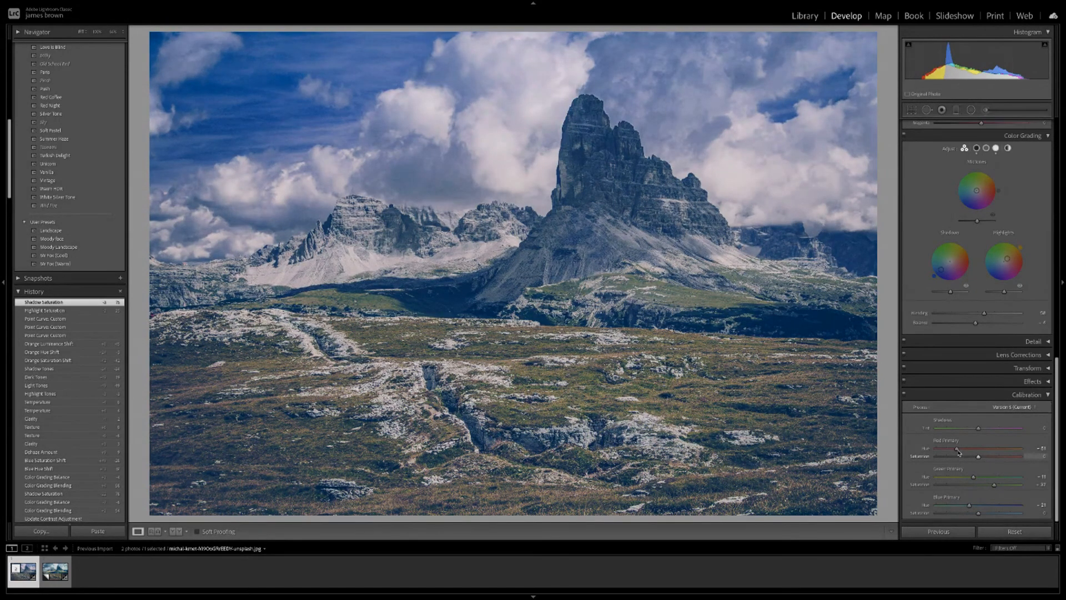
pyautogui.moveTo(957, 449); pyautogui.dragTo(935, 450)
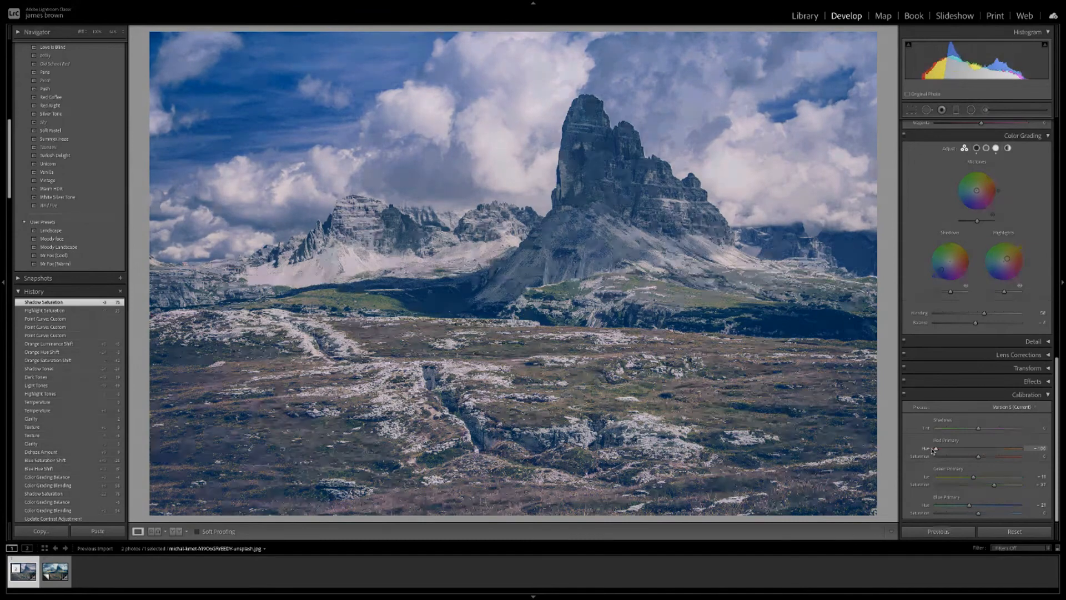
pyautogui.moveTo(941, 450); pyautogui.dragTo(993, 451)
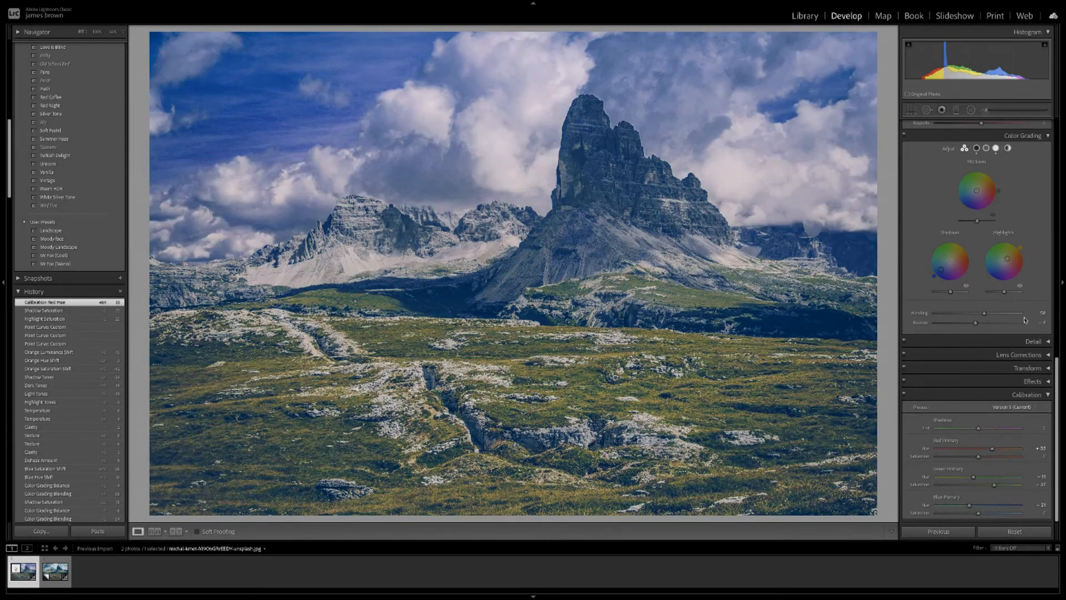
# Apply the Landscape user preset, comparing it against the earlier edit several times before keeping it.
pyautogui.scroll(3, 1025, 319)
pyautogui.scroll(10, 1026, 320)
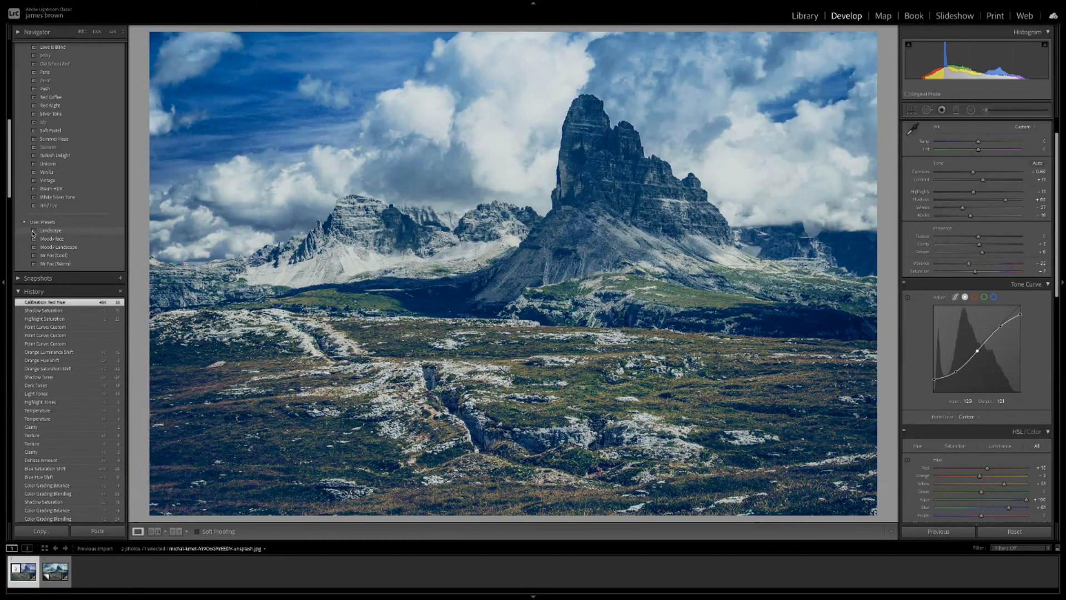
pyautogui.click(37, 233)
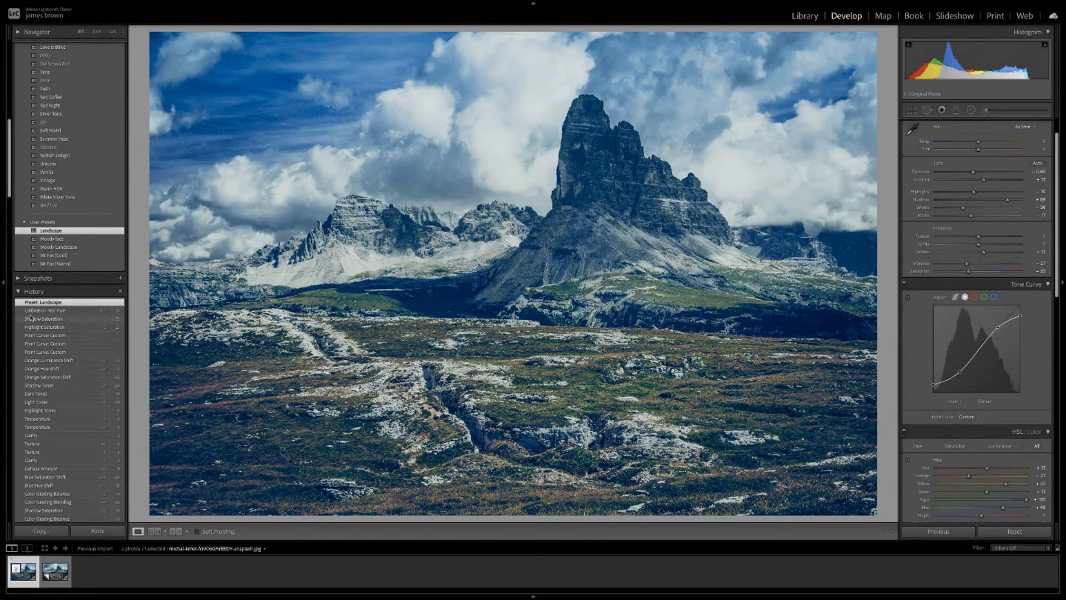
pyautogui.click(66, 312)
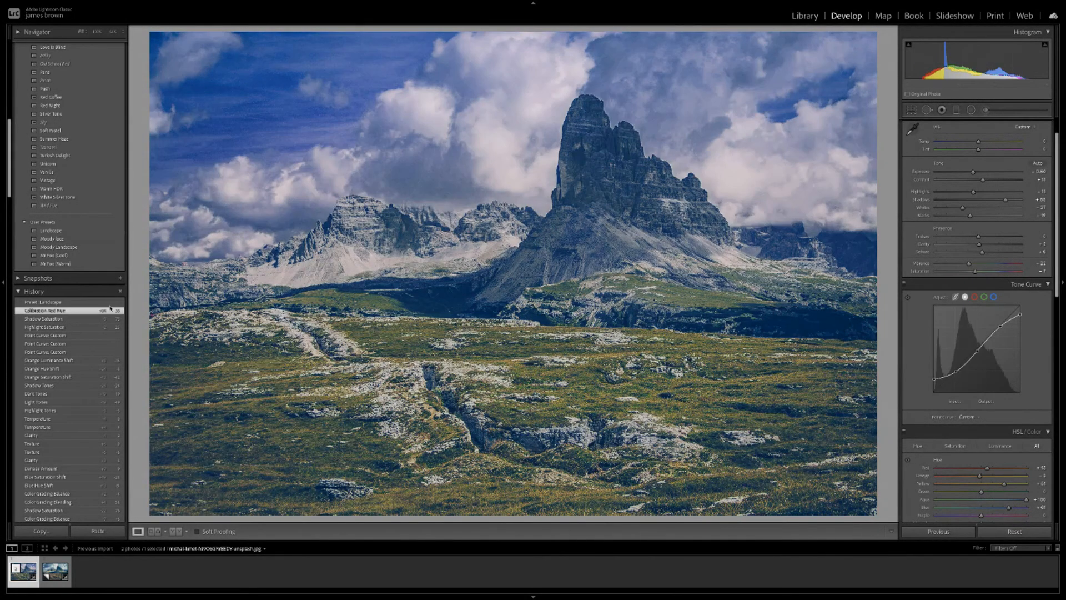
pyautogui.scroll(-3, 957, 311)
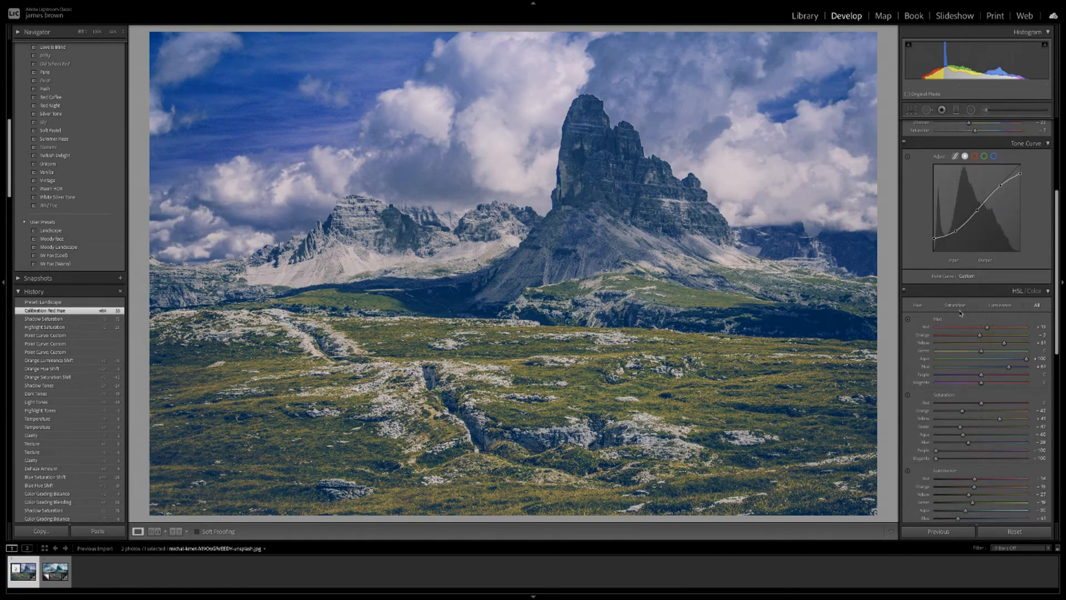
pyautogui.scroll(-2, 961, 314)
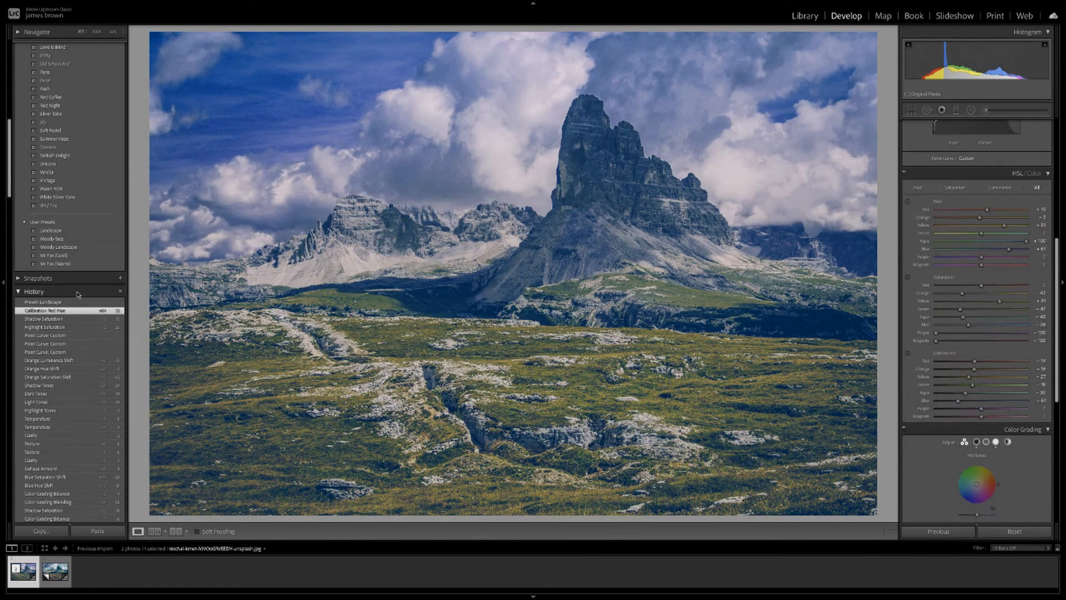
pyautogui.click(61, 302)
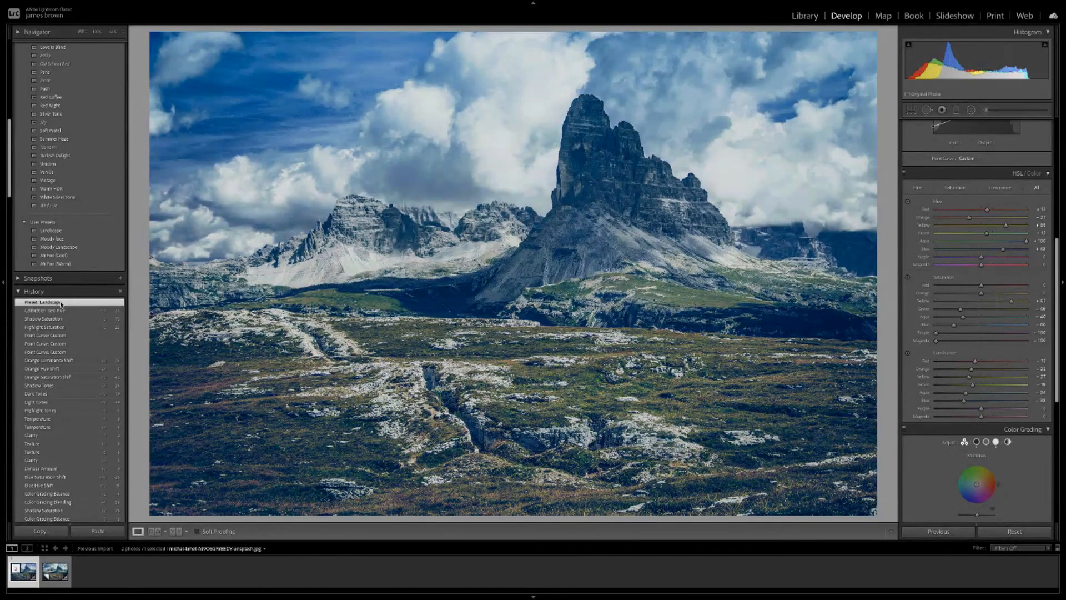
pyautogui.click(65, 312)
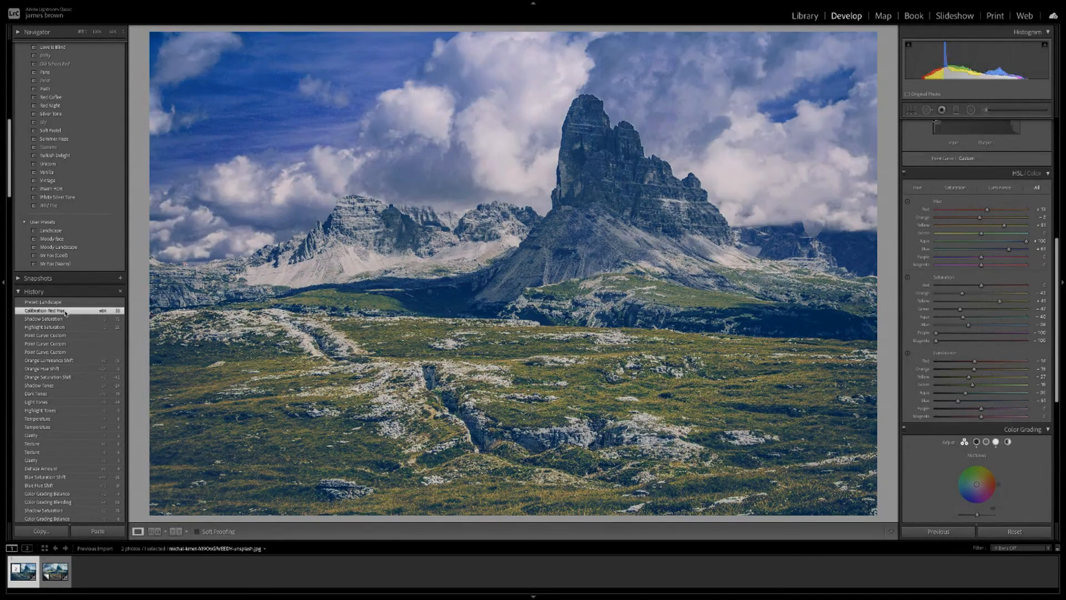
pyautogui.click(65, 304)
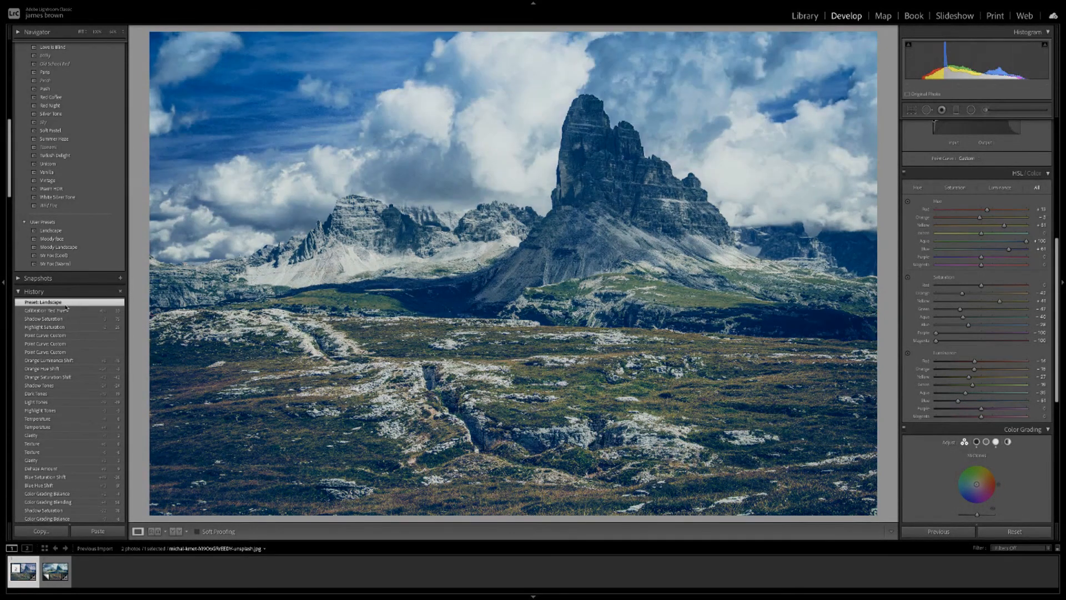
pyautogui.click(65, 312)
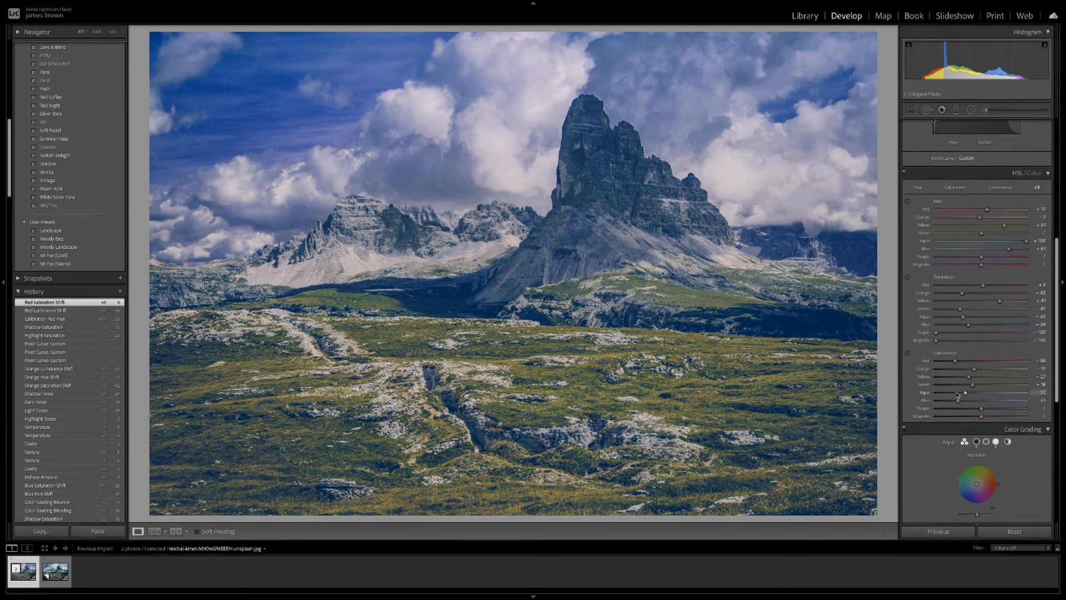
pyautogui.scroll(-7, 966, 394)
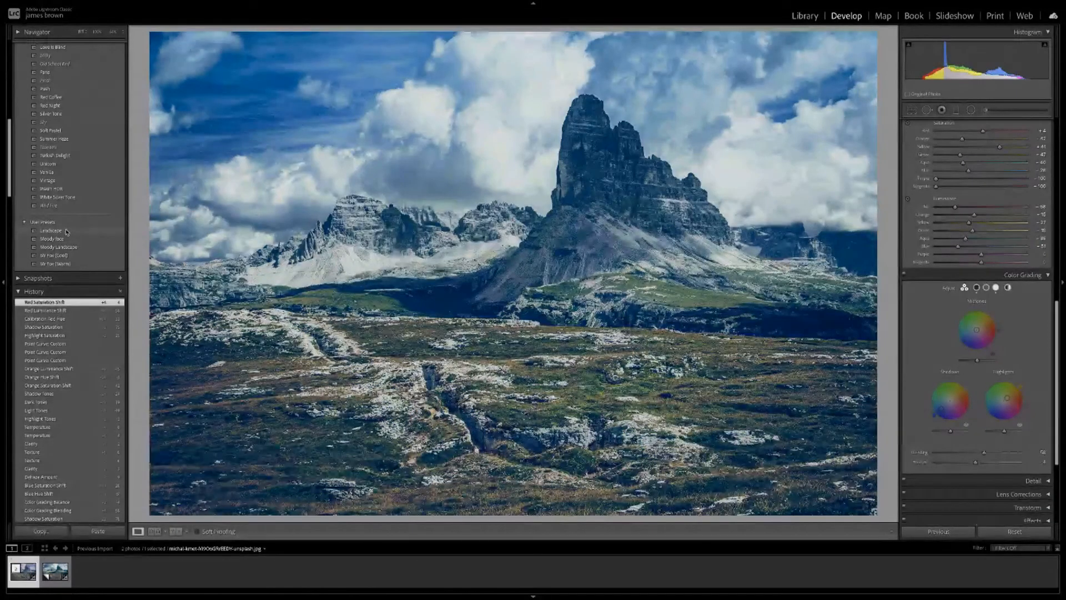
pyautogui.click(67, 232)
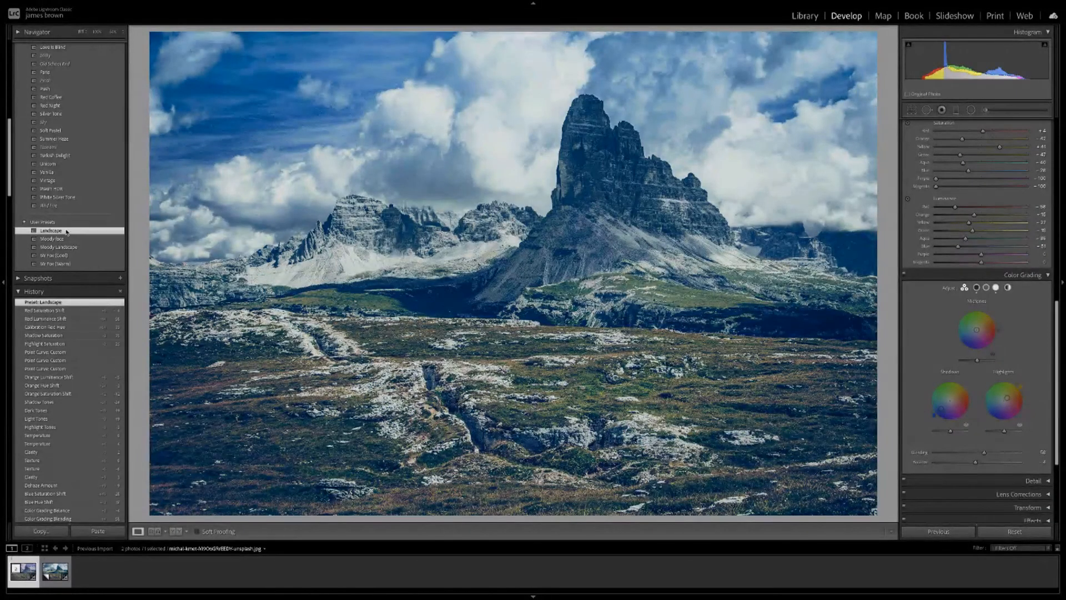
pyautogui.scroll(-3, 969, 342)
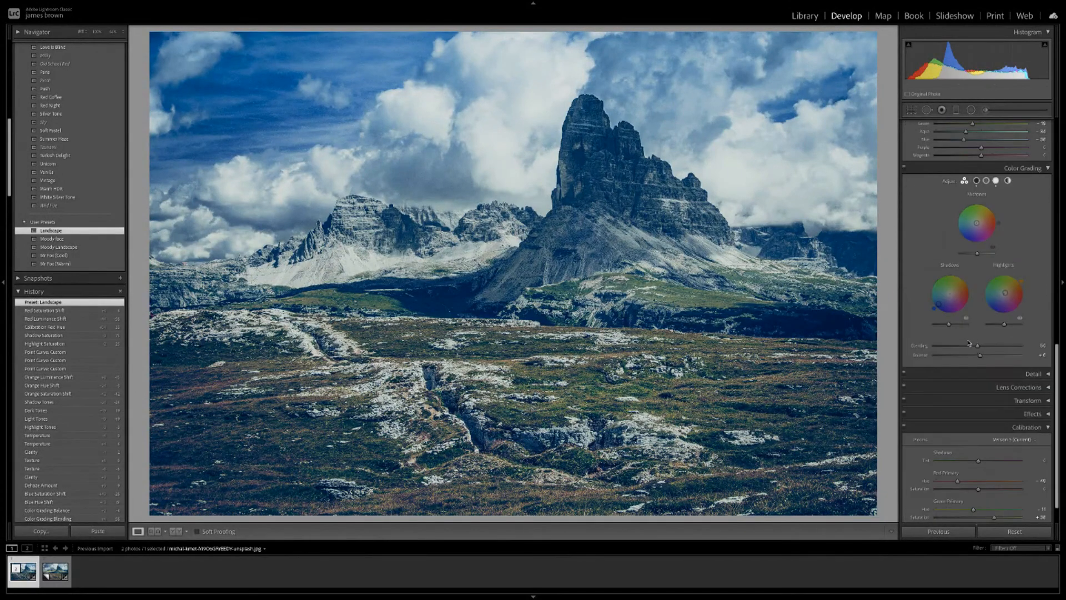
pyautogui.scroll(-2, 970, 342)
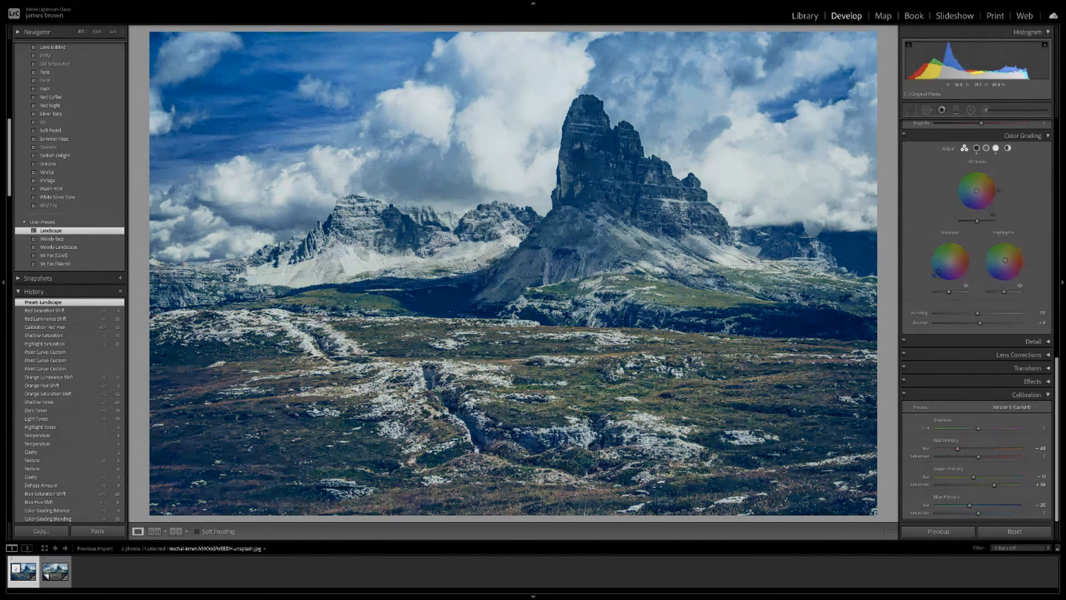
pyautogui.press('y')
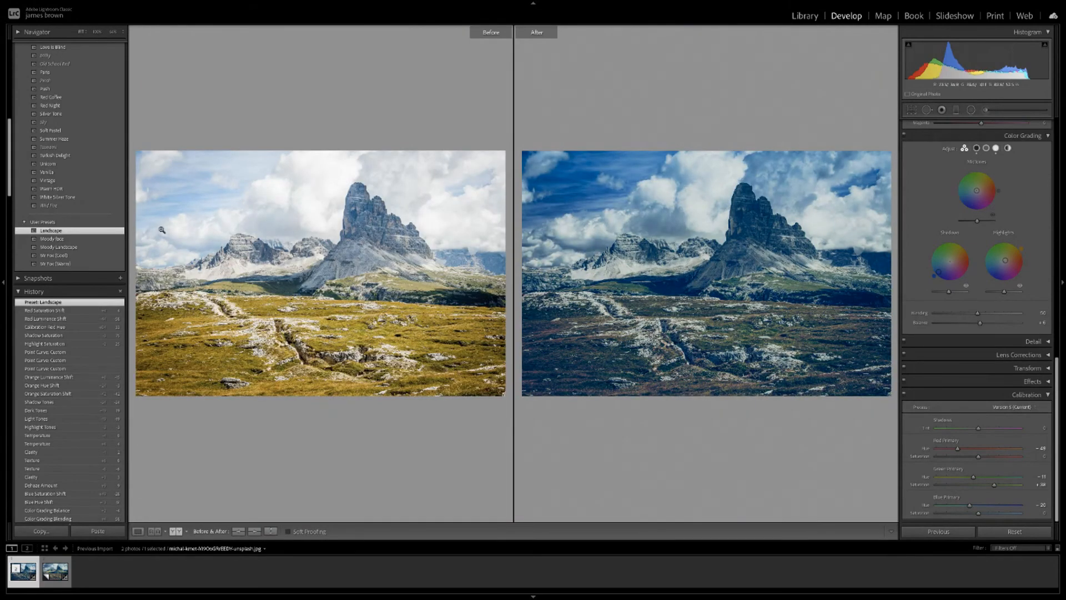
pyautogui.click(78, 313)
pyautogui.click(79, 321)
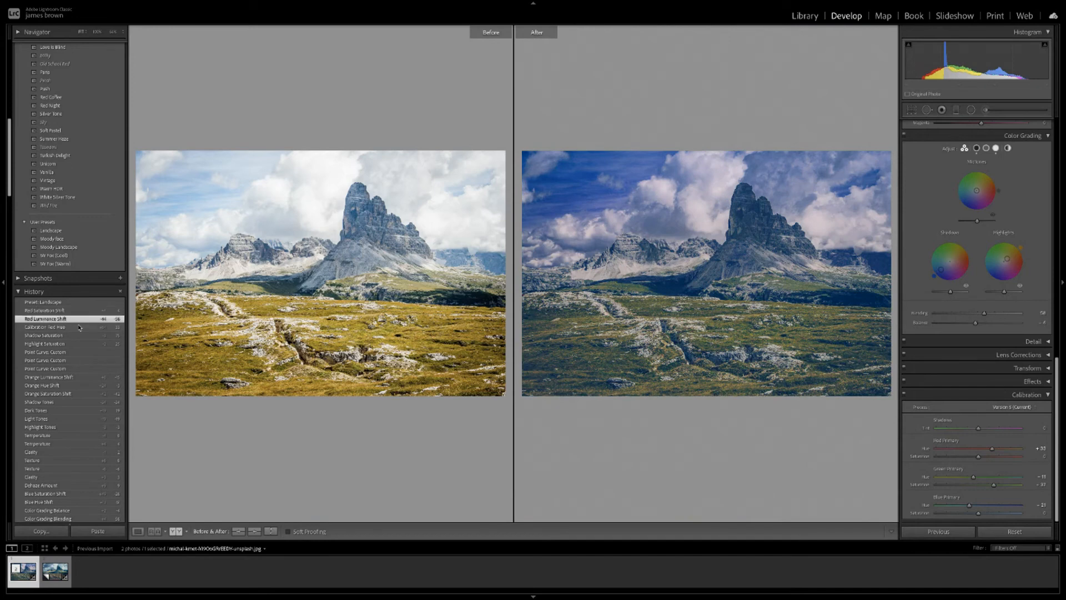
pyautogui.click(80, 329)
pyautogui.click(79, 335)
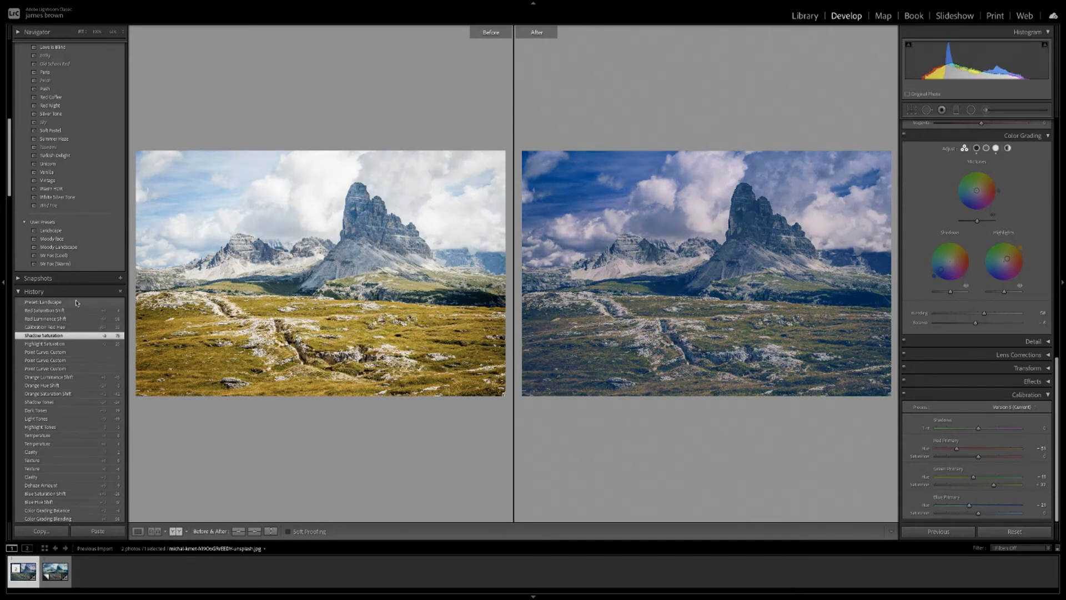
pyautogui.click(78, 302)
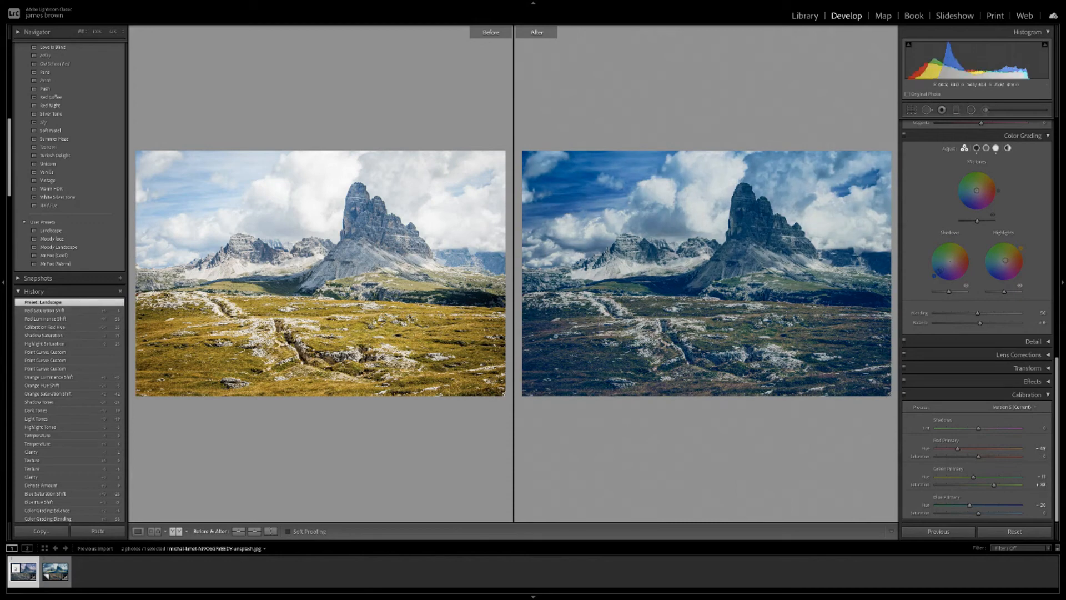
pyautogui.click(73, 231)
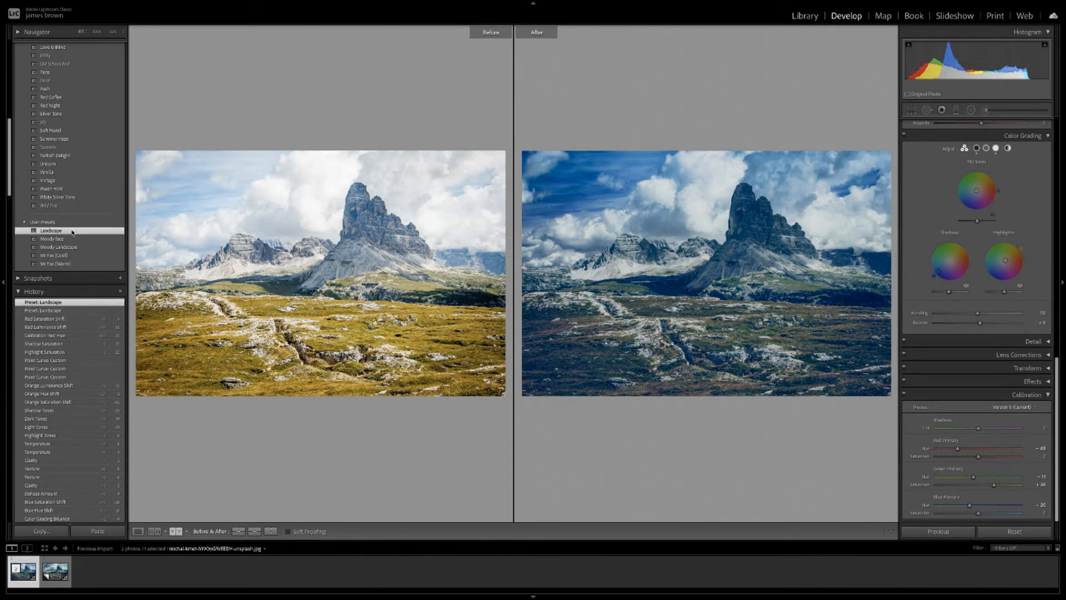
pyautogui.press('y')
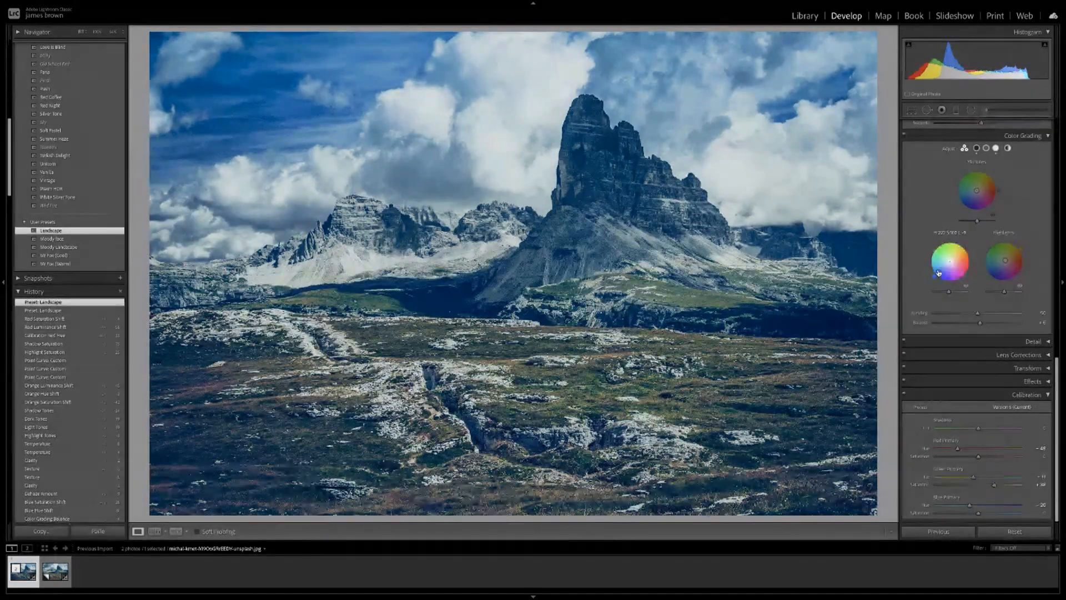
pyautogui.moveTo(938, 272); pyautogui.dragTo(945, 270)
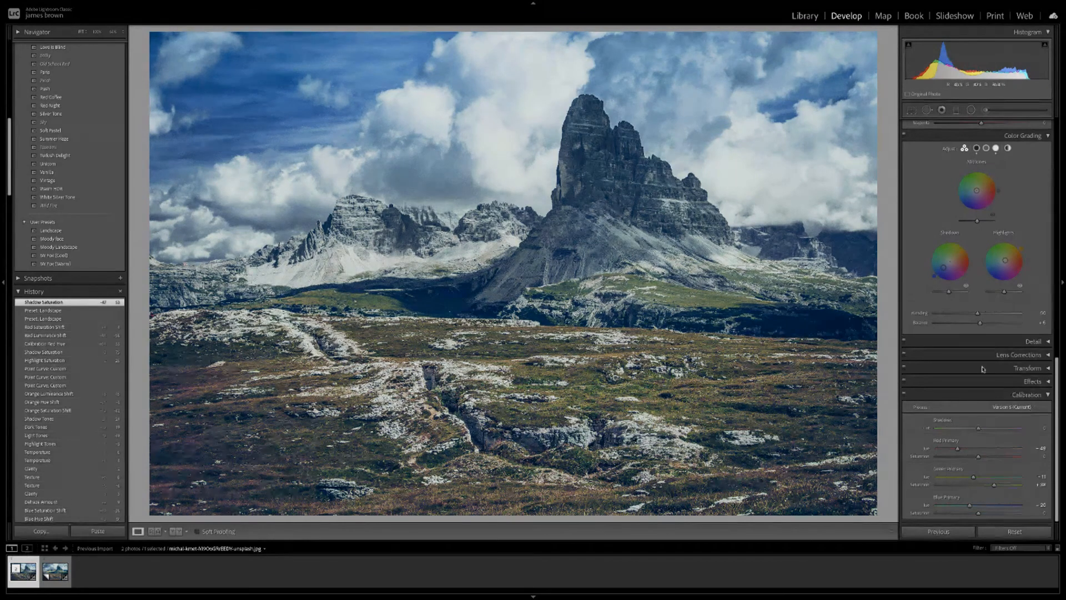
# Lower Basic Saturation and Vibrance to mute the colours, then view Before/After side by side.
pyautogui.scroll(1, 1039, 322)
pyautogui.scroll(8, 1040, 322)
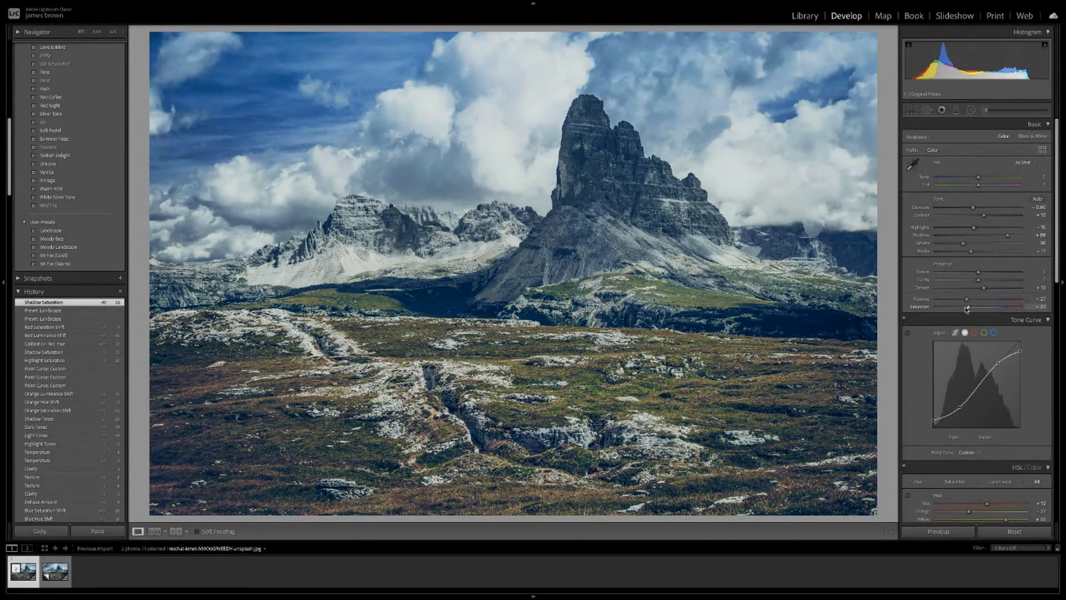
pyautogui.moveTo(970, 308)
pyautogui.mouseDown()
pyautogui.moveTo(945, 309)
pyautogui.moveTo(960, 309)
pyautogui.mouseUp()
pyautogui.moveTo(967, 299)
pyautogui.mouseDown()
pyautogui.moveTo(995, 299)
pyautogui.moveTo(966, 301)
pyautogui.mouseUp()
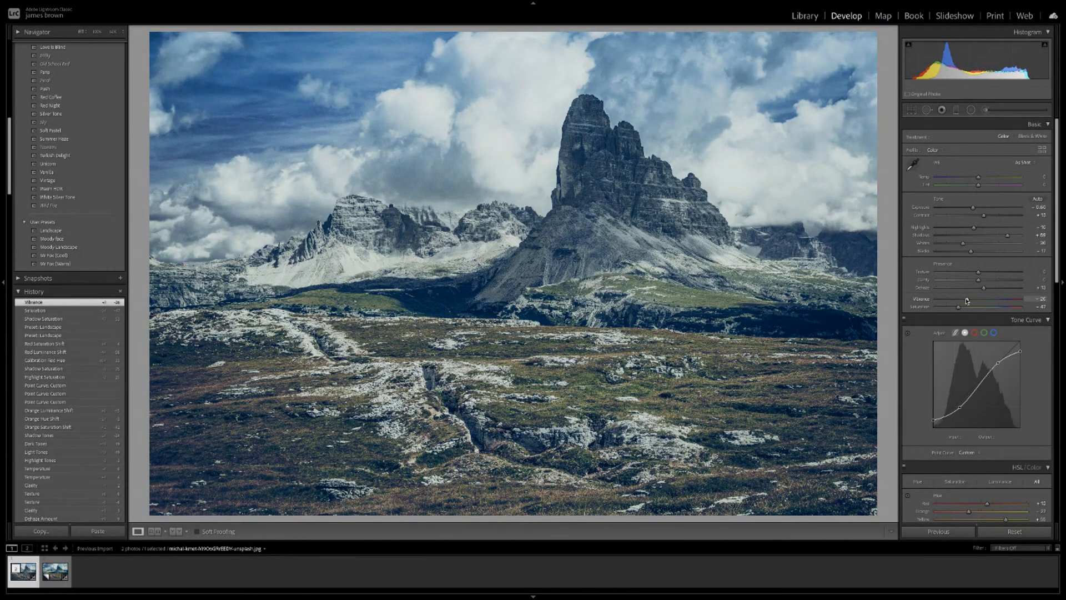
pyautogui.press('y')
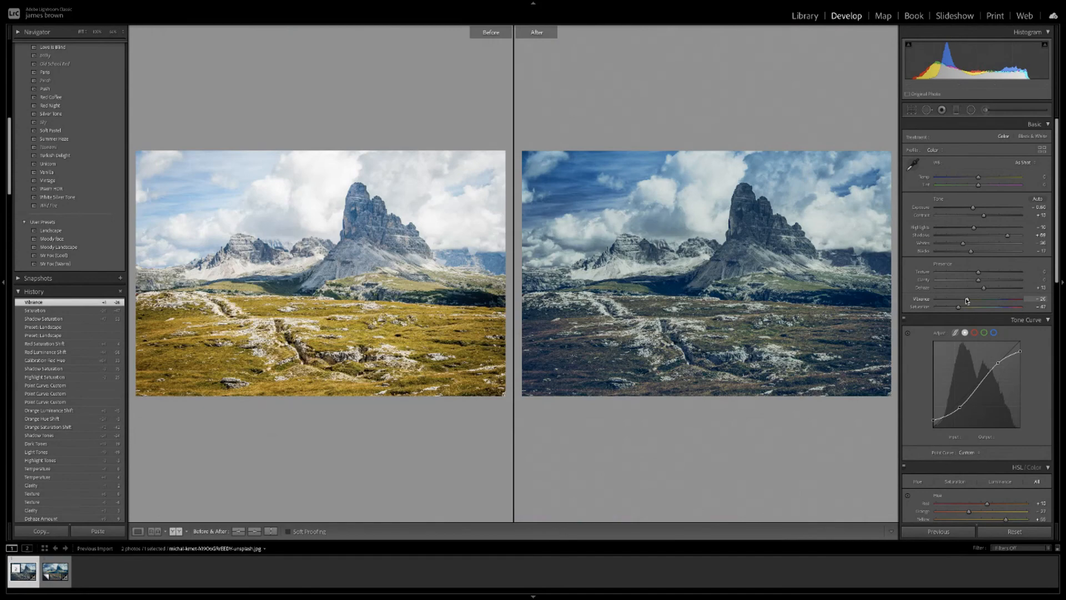
# Zoom both before/after photos in and pan toward the left mountains to check detail.
pyautogui.click(328, 364)
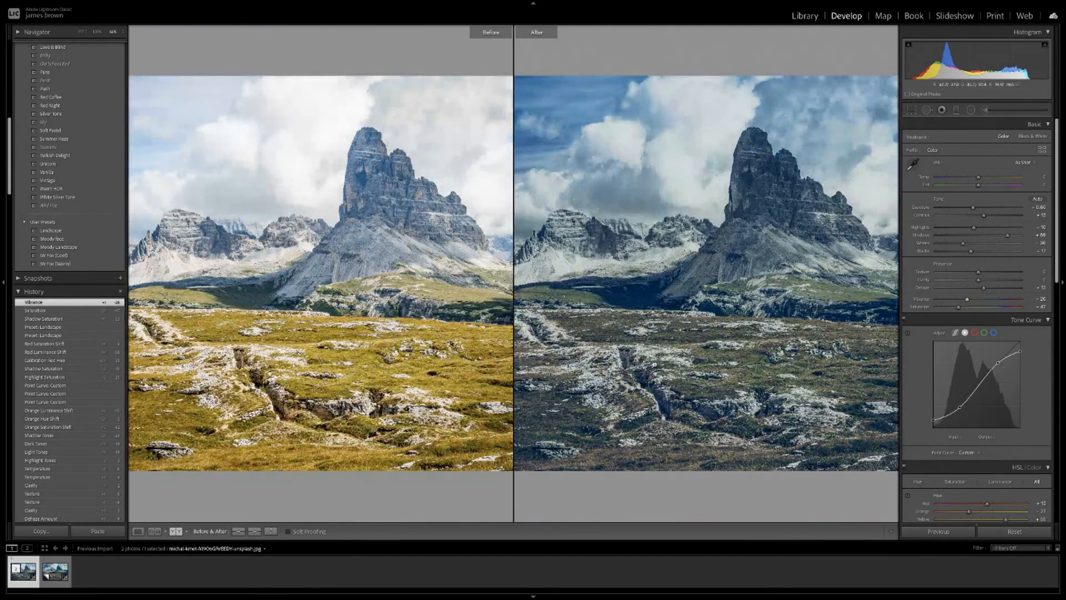
pyautogui.moveTo(639, 369); pyautogui.dragTo(800, 345)
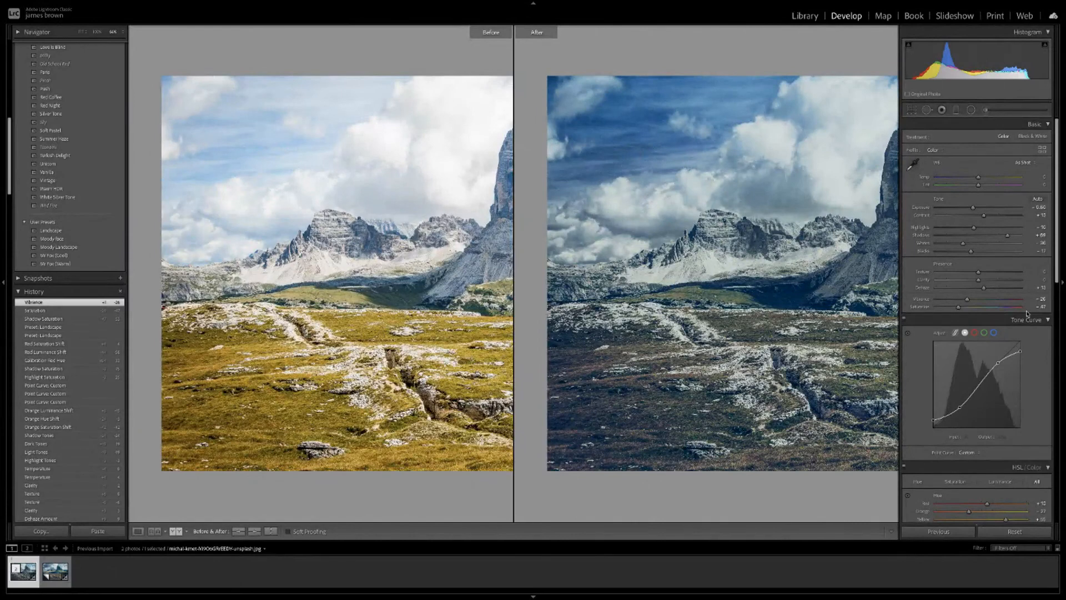
pyautogui.scroll(-3, 966, 274)
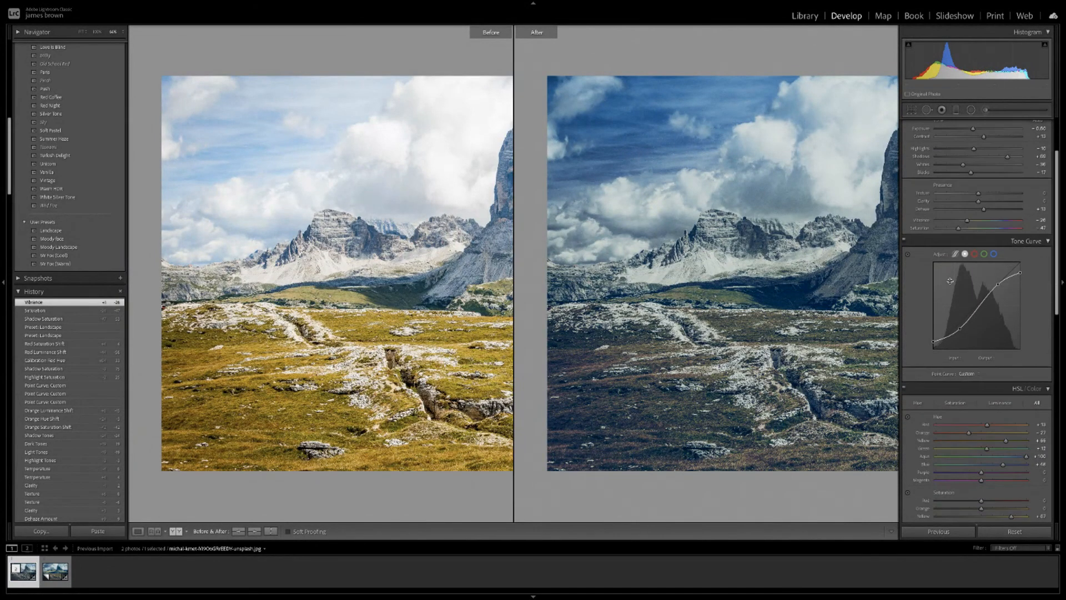
# Inspect the Red and Green Tone Curve channels, then return to the single Loupe view.
pyautogui.click(975, 254)
pyautogui.click(984, 254)
pyautogui.scroll(-7, 988, 244)
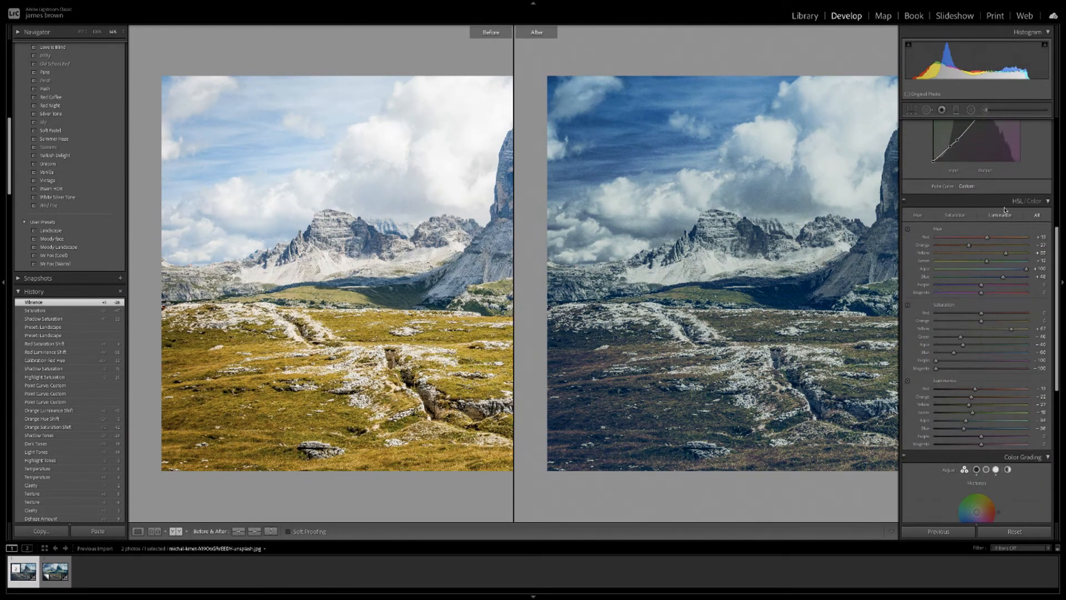
pyautogui.scroll(3, 1010, 206)
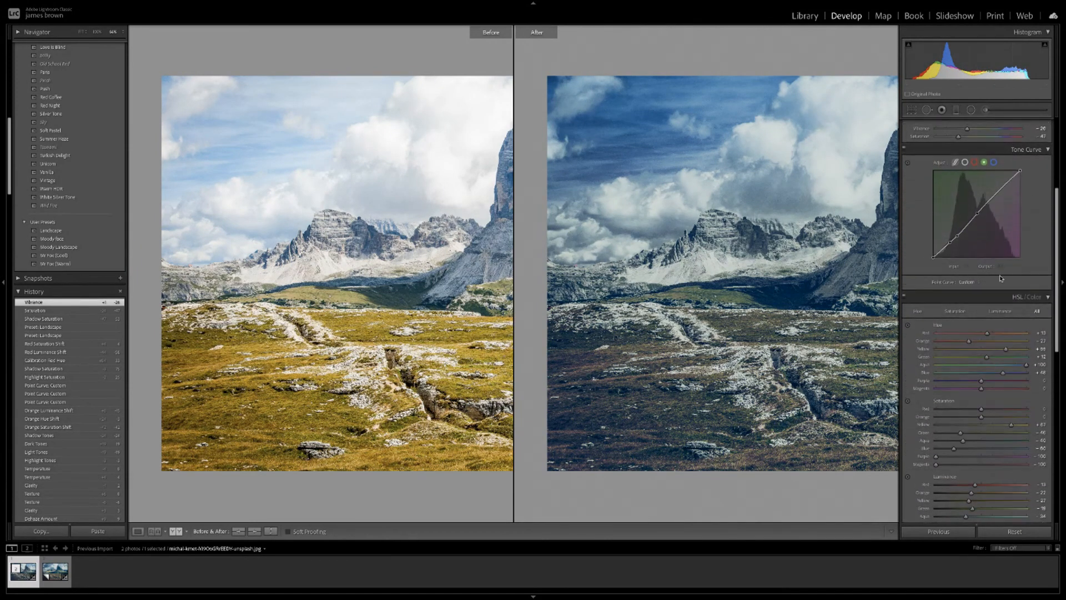
pyautogui.scroll(-5, 1015, 216)
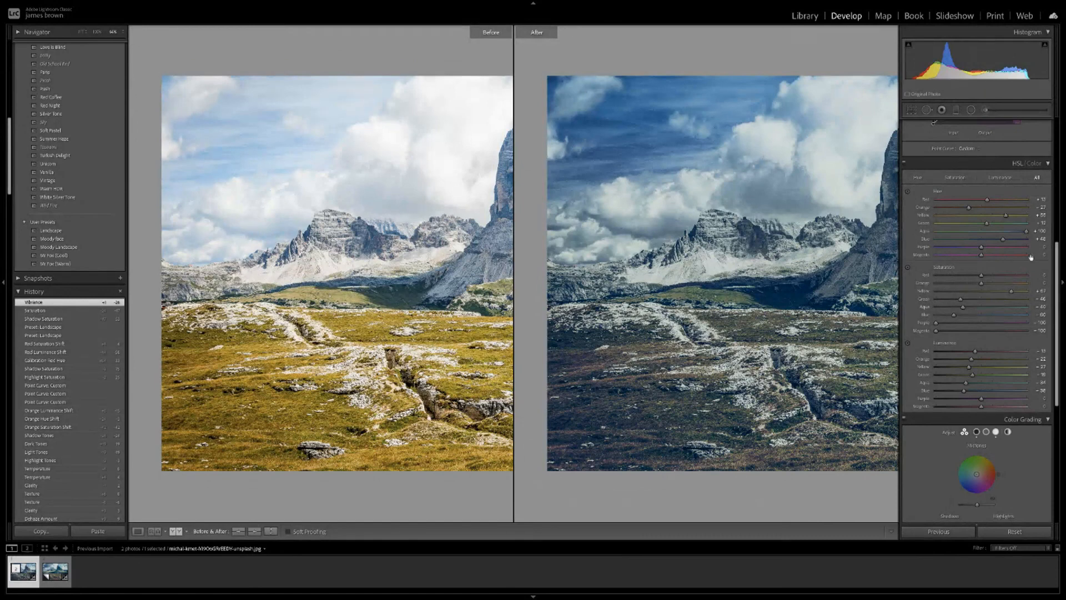
pyautogui.scroll(-2, 979, 349)
pyautogui.scroll(-4, 979, 349)
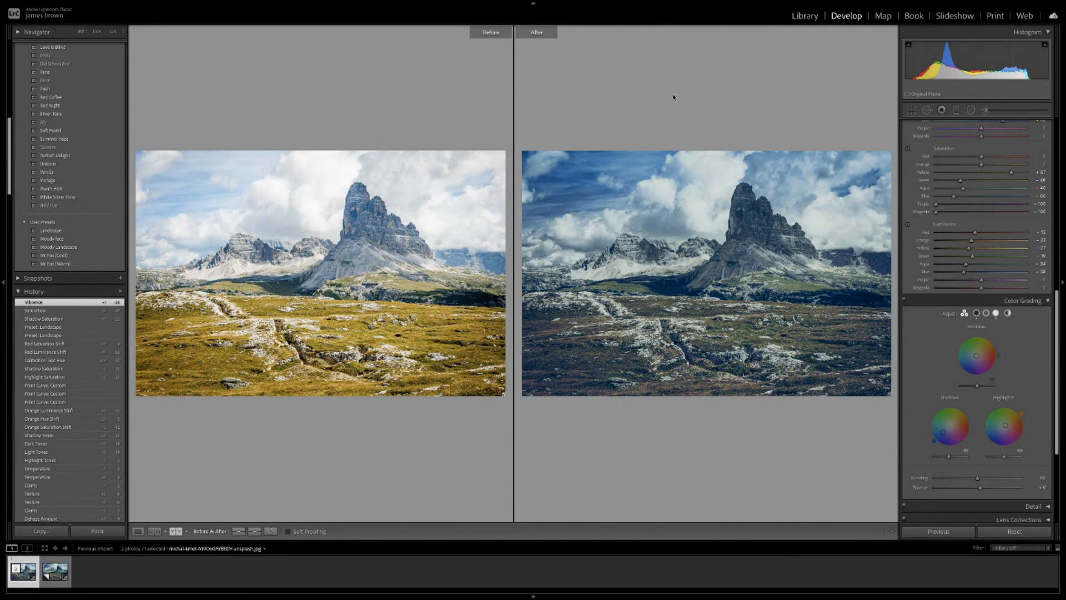
pyautogui.press('y')
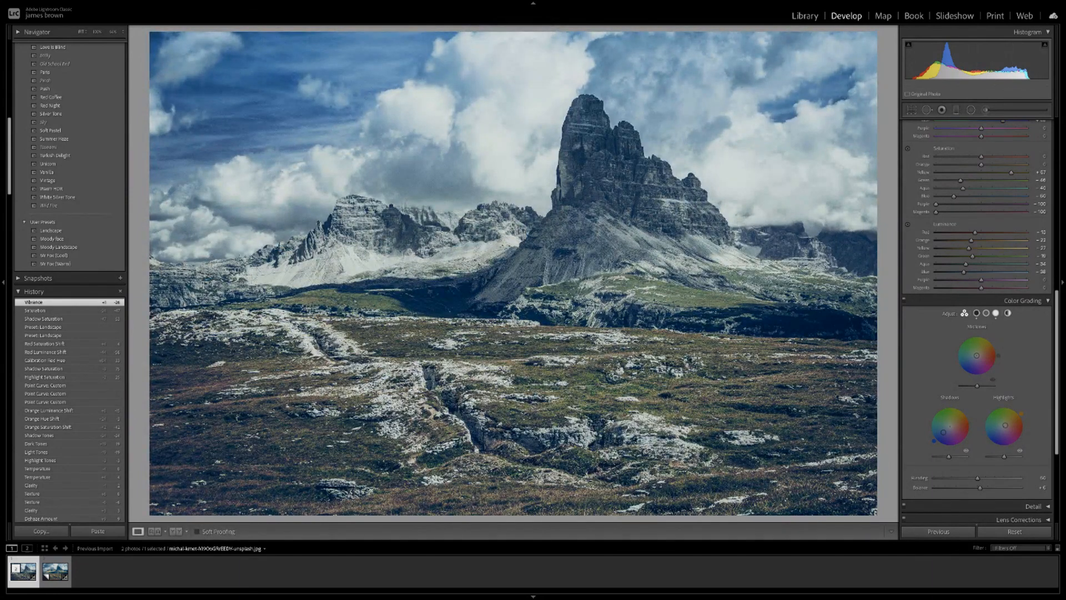